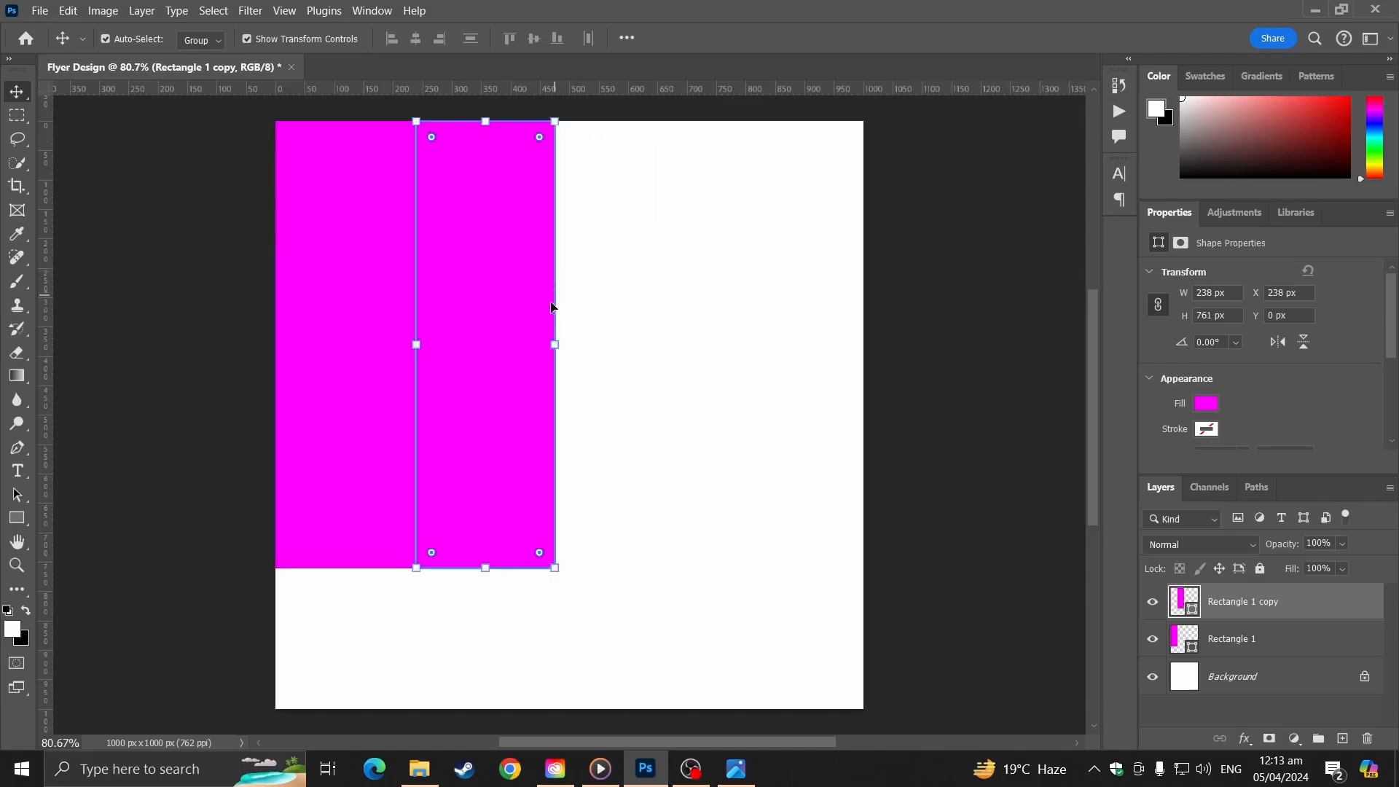
- Change the fill colour of the duplicated second rectangle to turquoise
scroll(448, 496, up, 8)
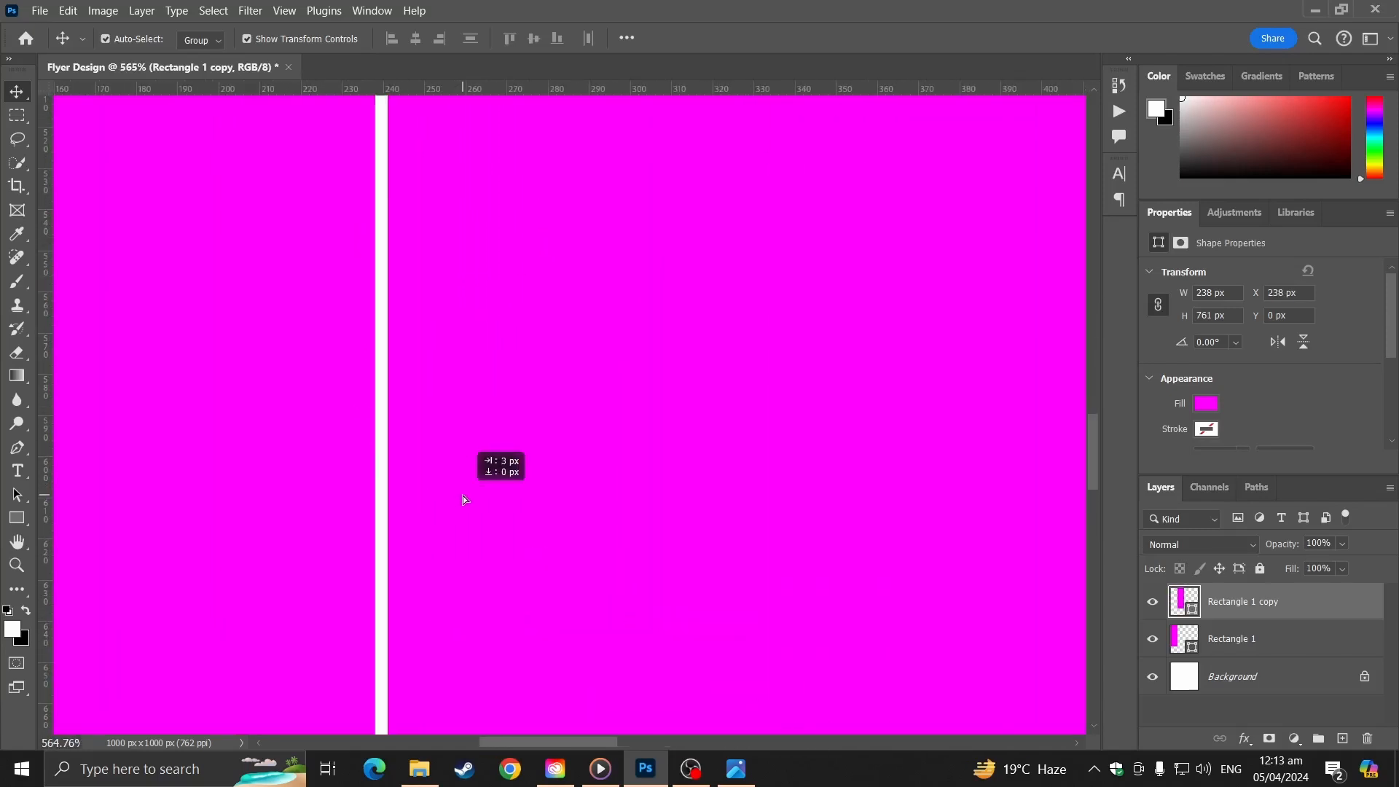
scroll(453, 499, down, 3)
scroll(459, 508, down, 5)
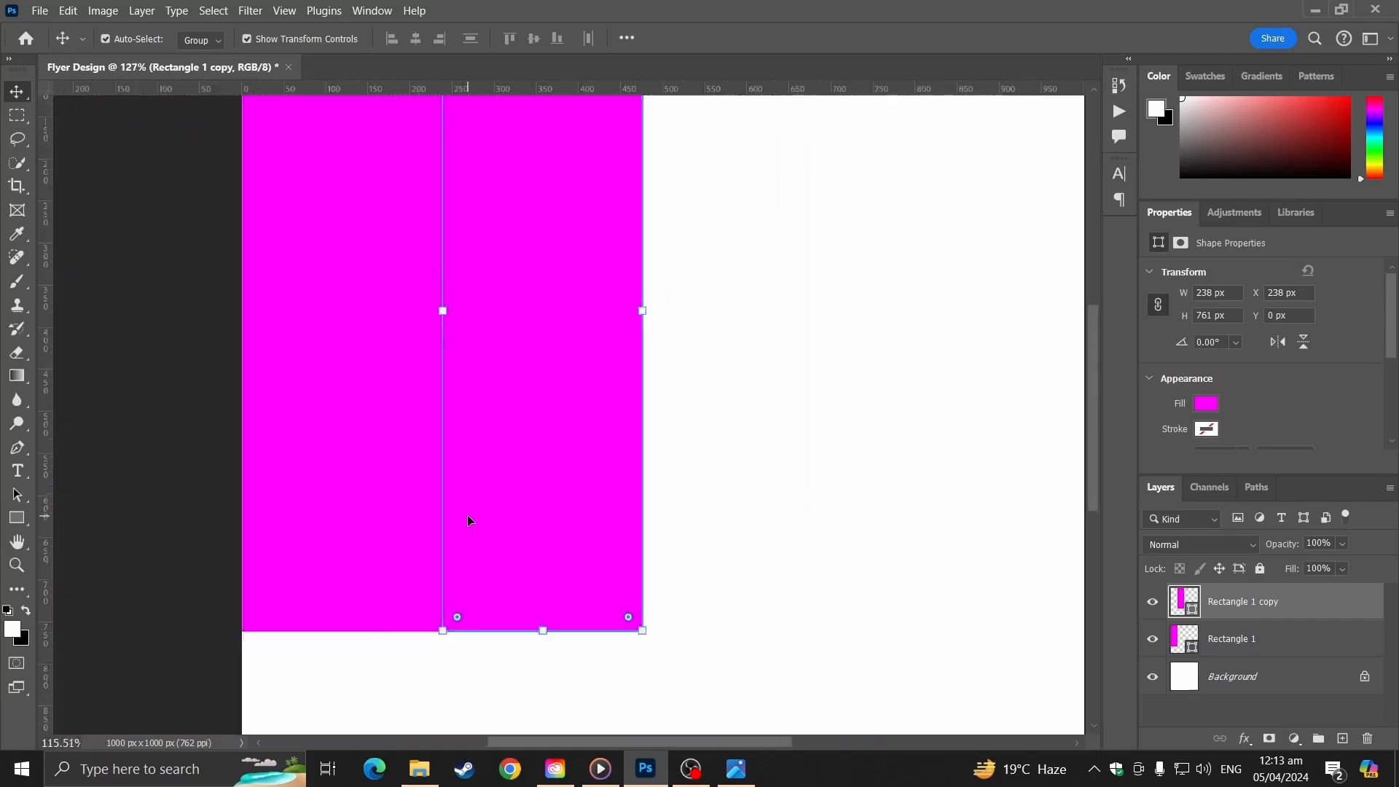
click(21, 517)
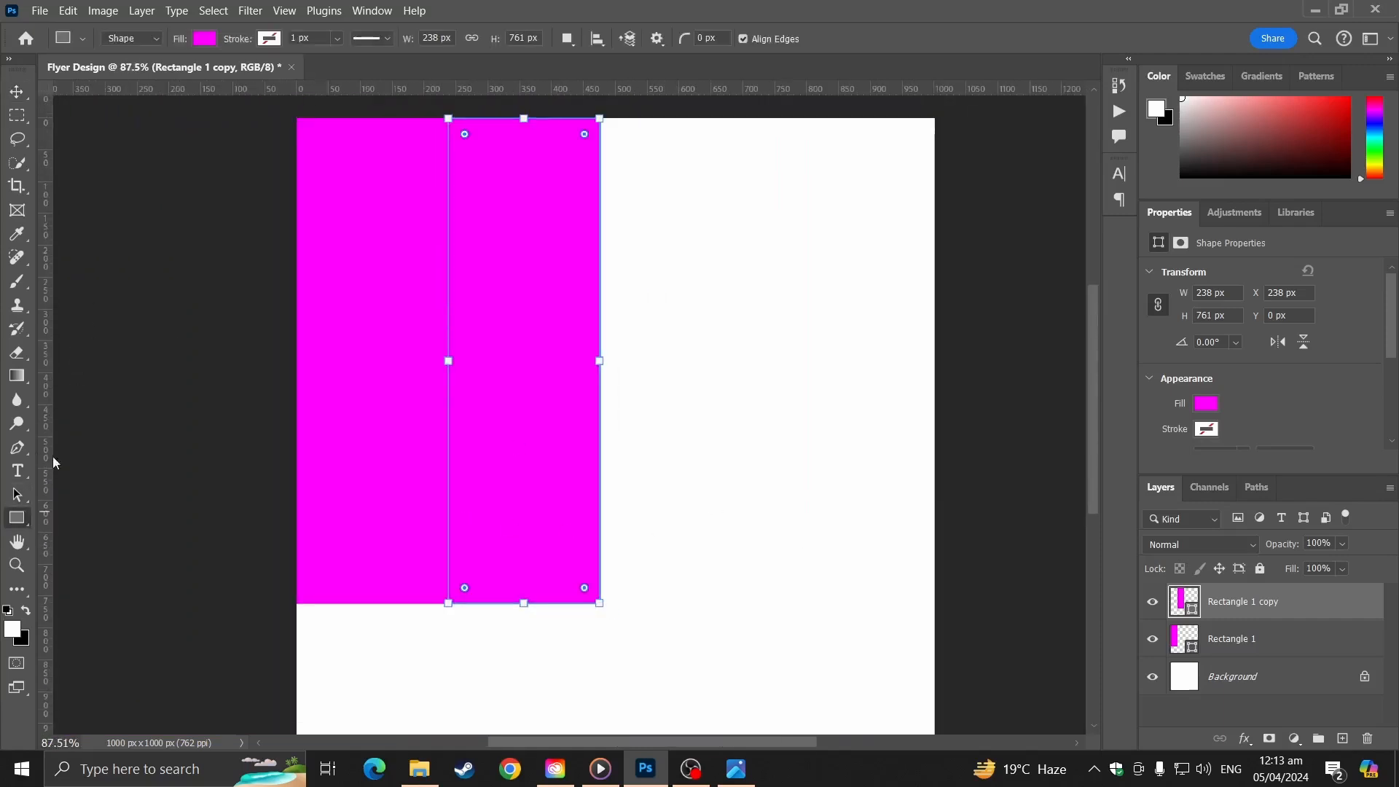
click(205, 39)
click(106, 134)
click(18, 86)
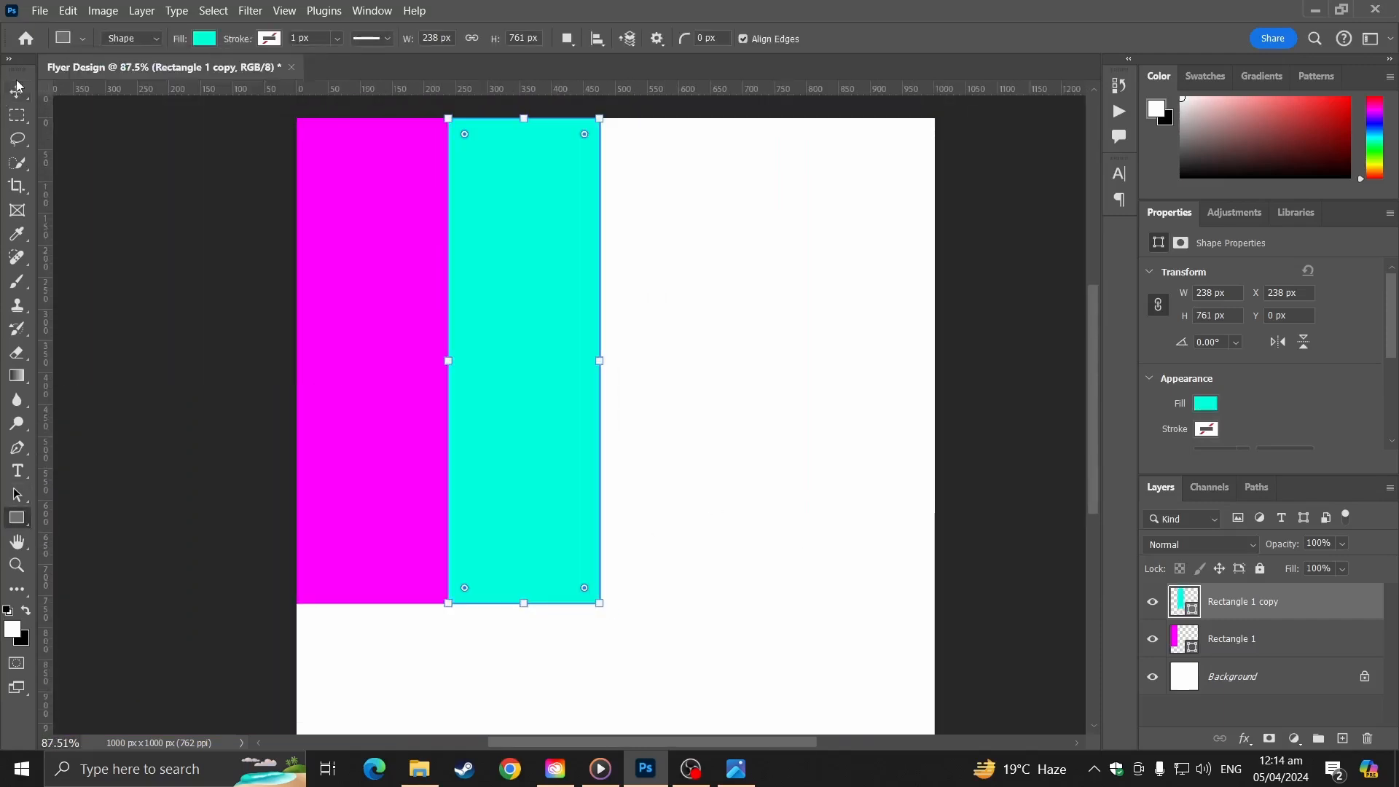
click(587, 384)
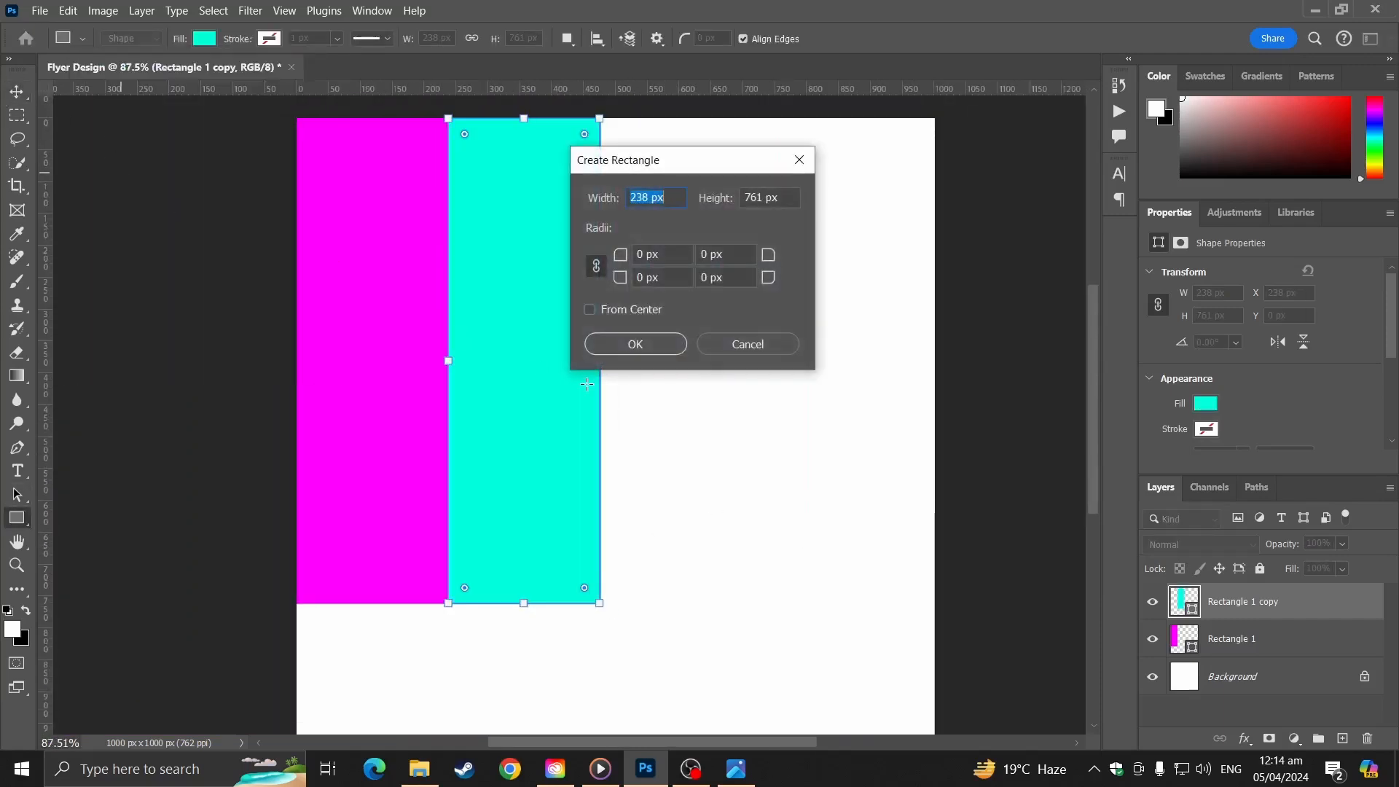
click(770, 345)
- Duplicate the turquoise rectangle and move the copy flush against its right edge at X 476 px
right_click(1284, 603)
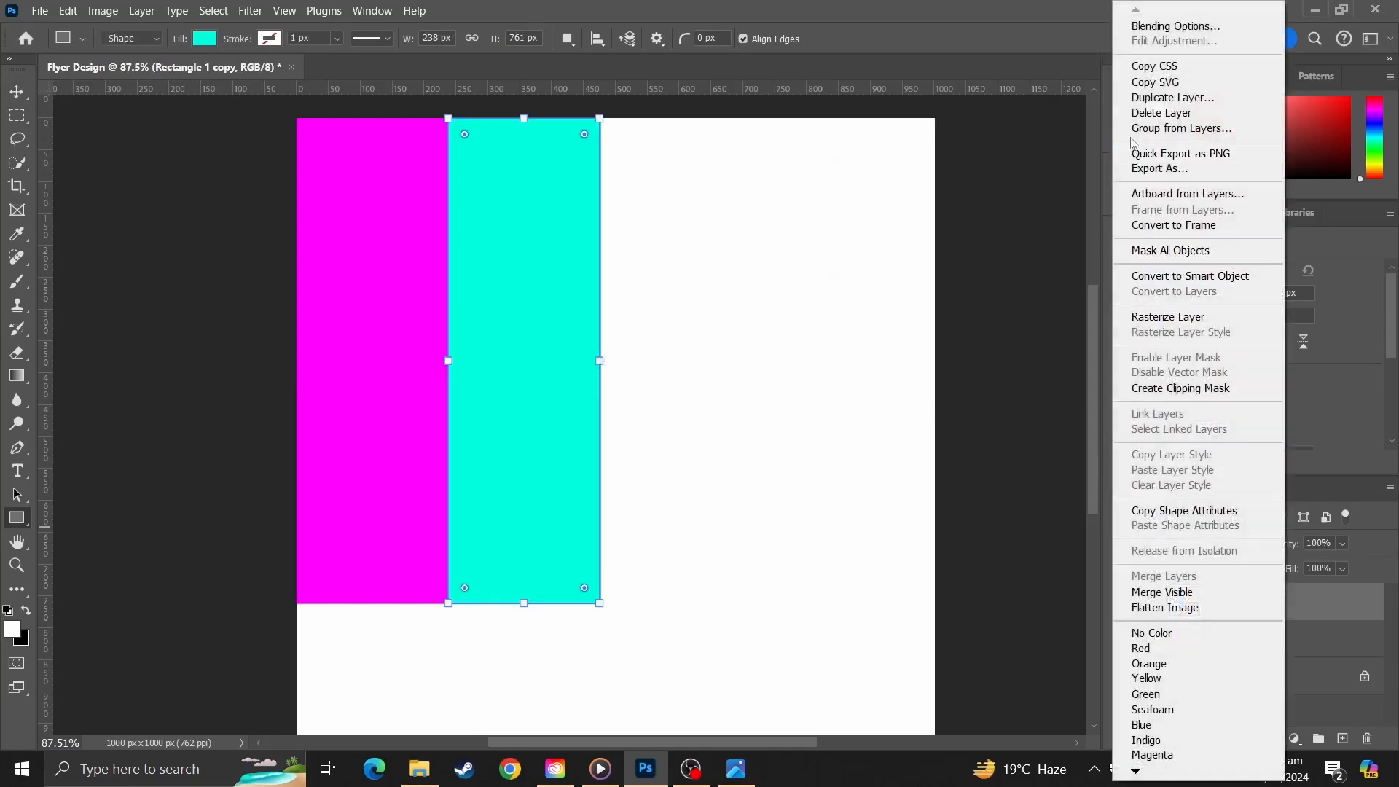
click(1165, 97)
click(849, 206)
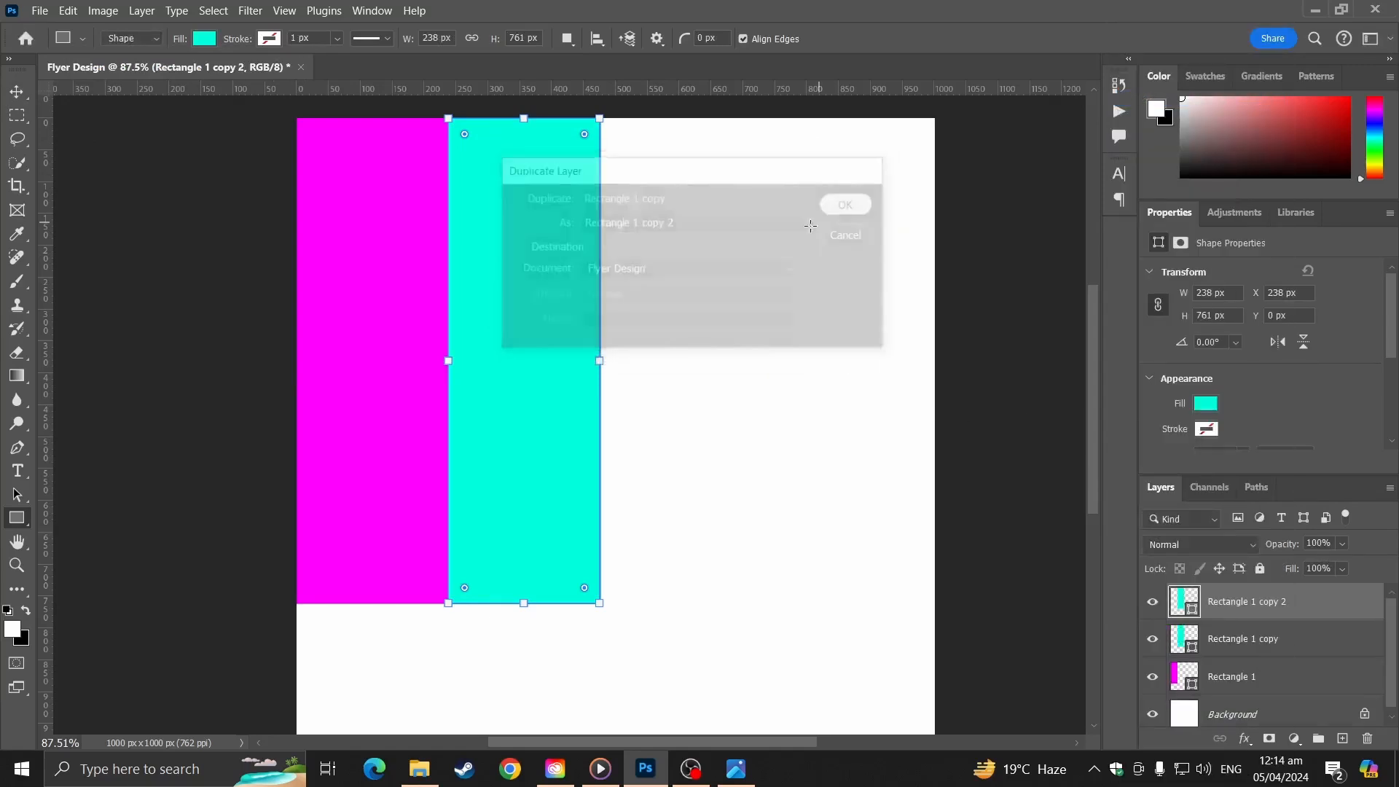
click(565, 354)
click(750, 341)
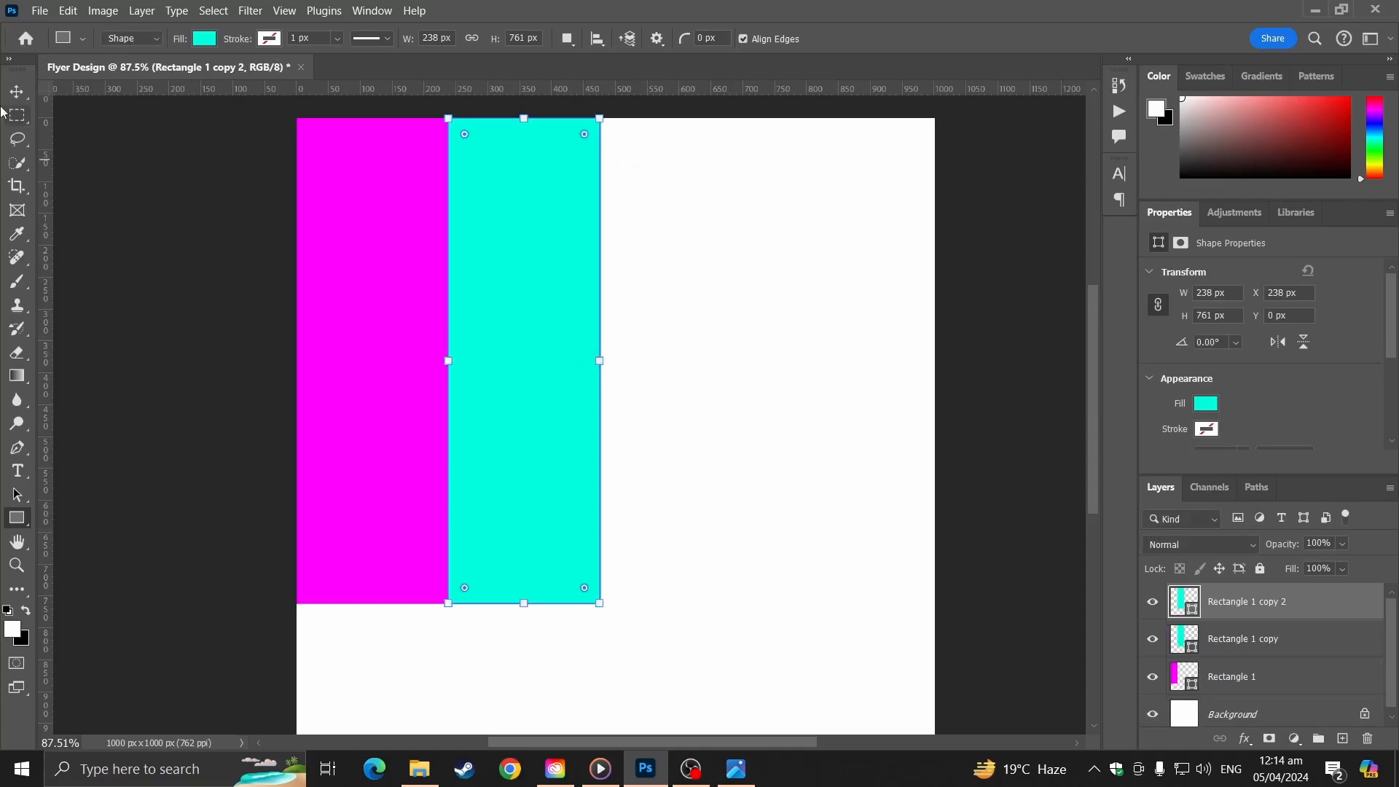
click(16, 92)
drag(585, 286, 712, 283)
- Change the third rectangle's fill to bright green from the recently used colours
click(14, 516)
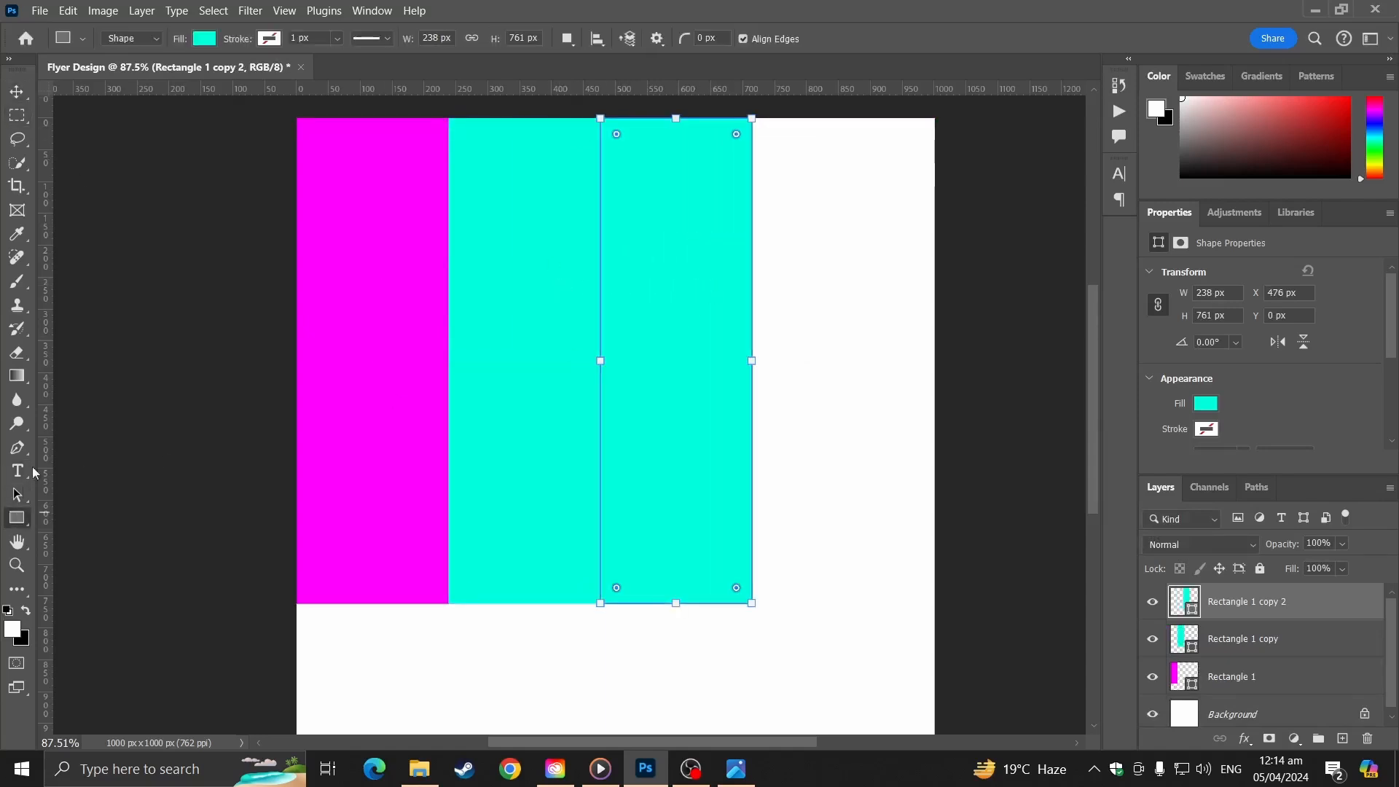
click(201, 44)
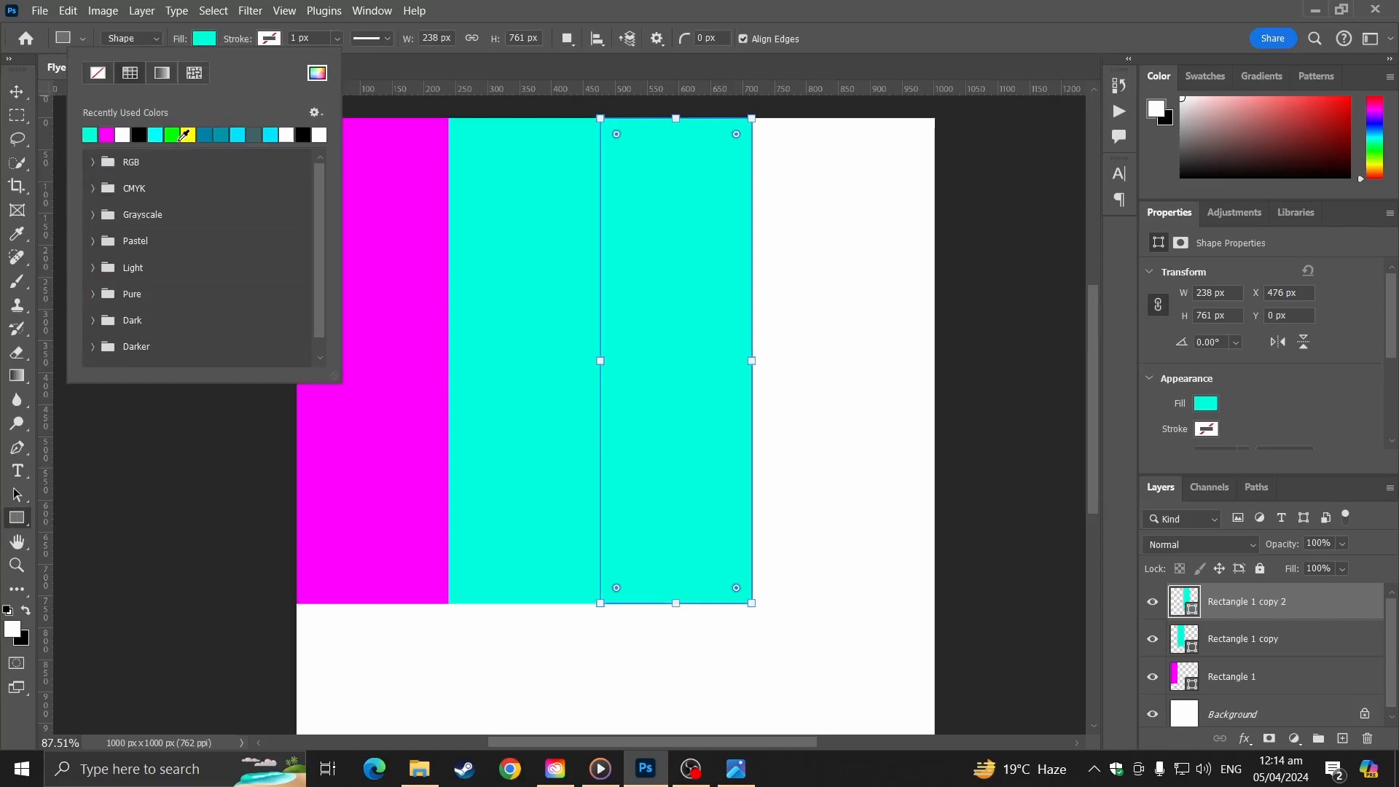
click(179, 137)
key(v)
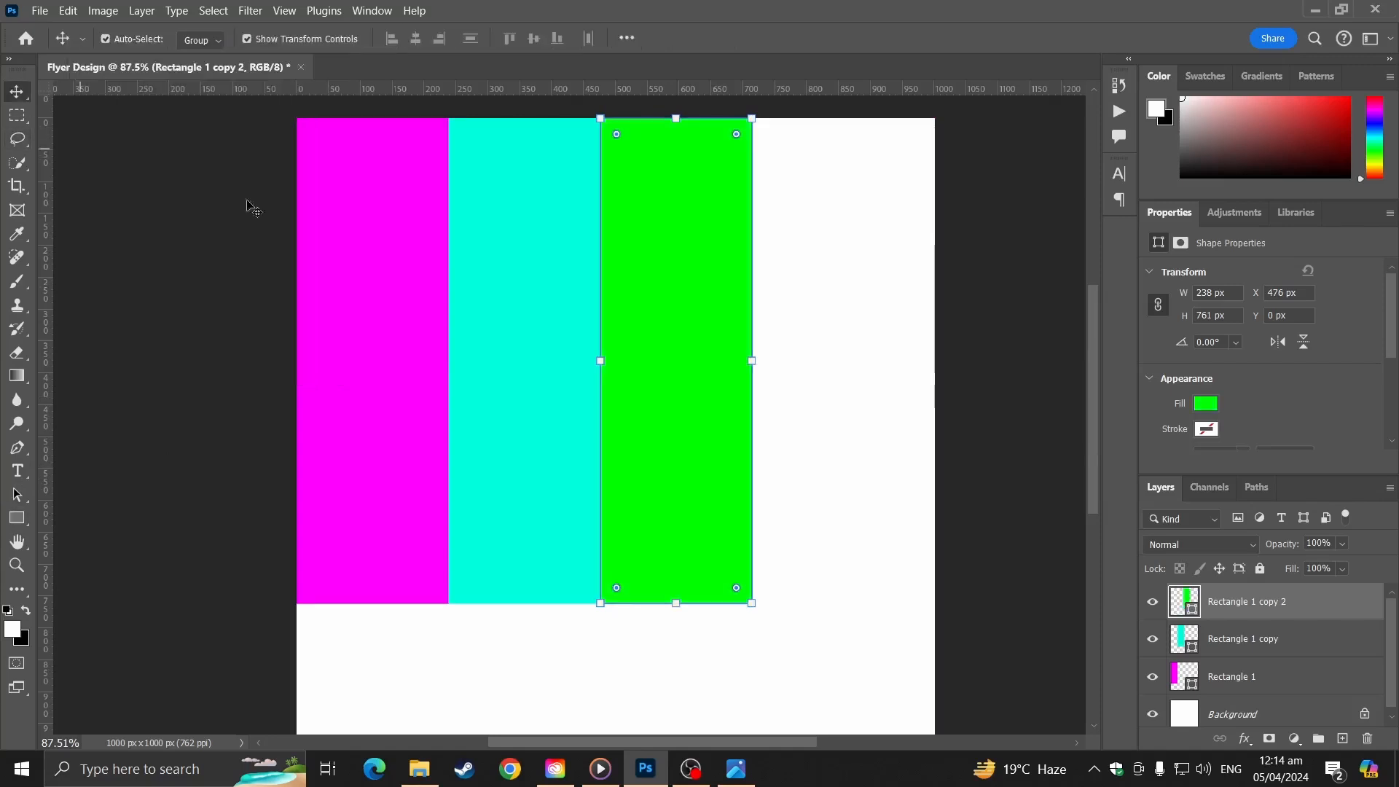
- Duplicate the green rectangle and move the copy flush against its right edge at X 714 px
right_click(1322, 598)
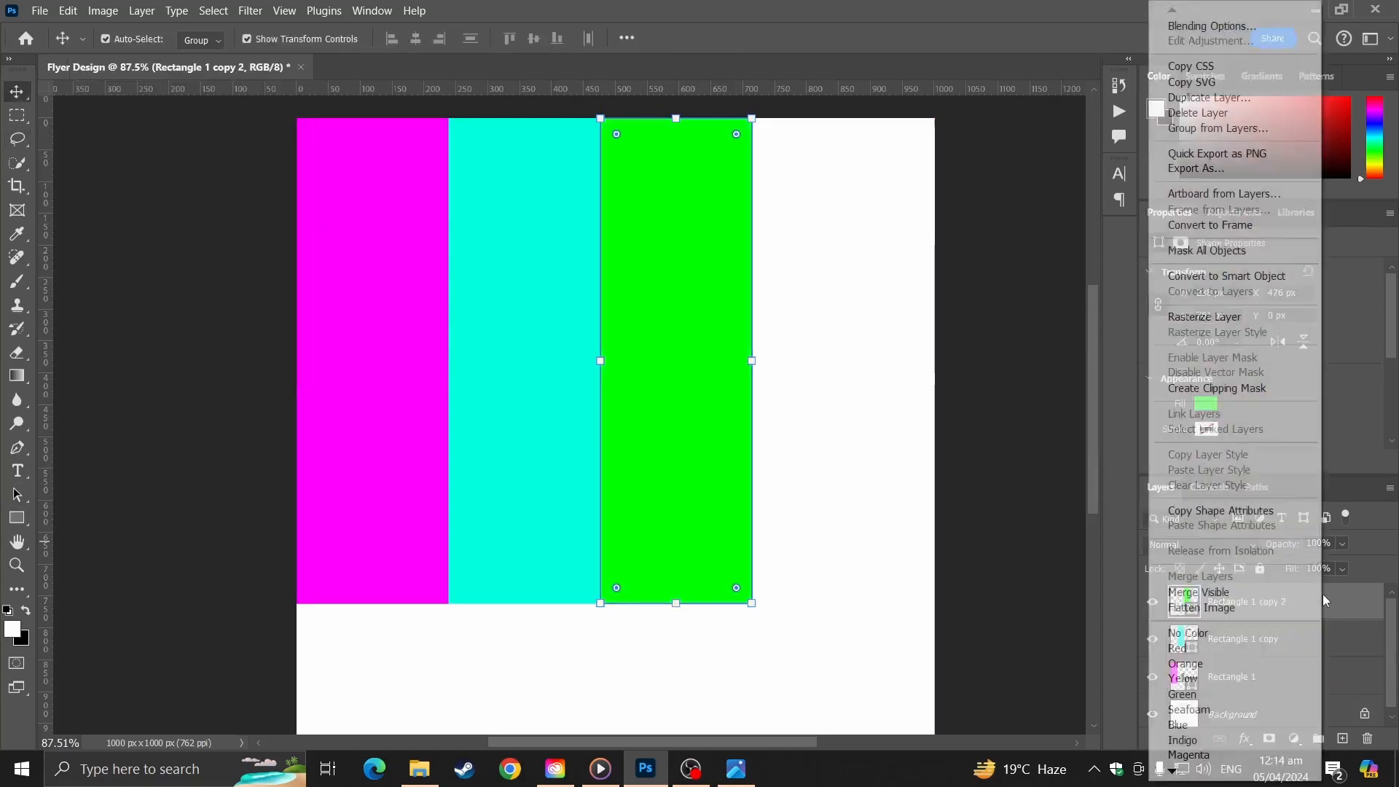
click(1209, 97)
click(851, 204)
drag(691, 271, 840, 271)
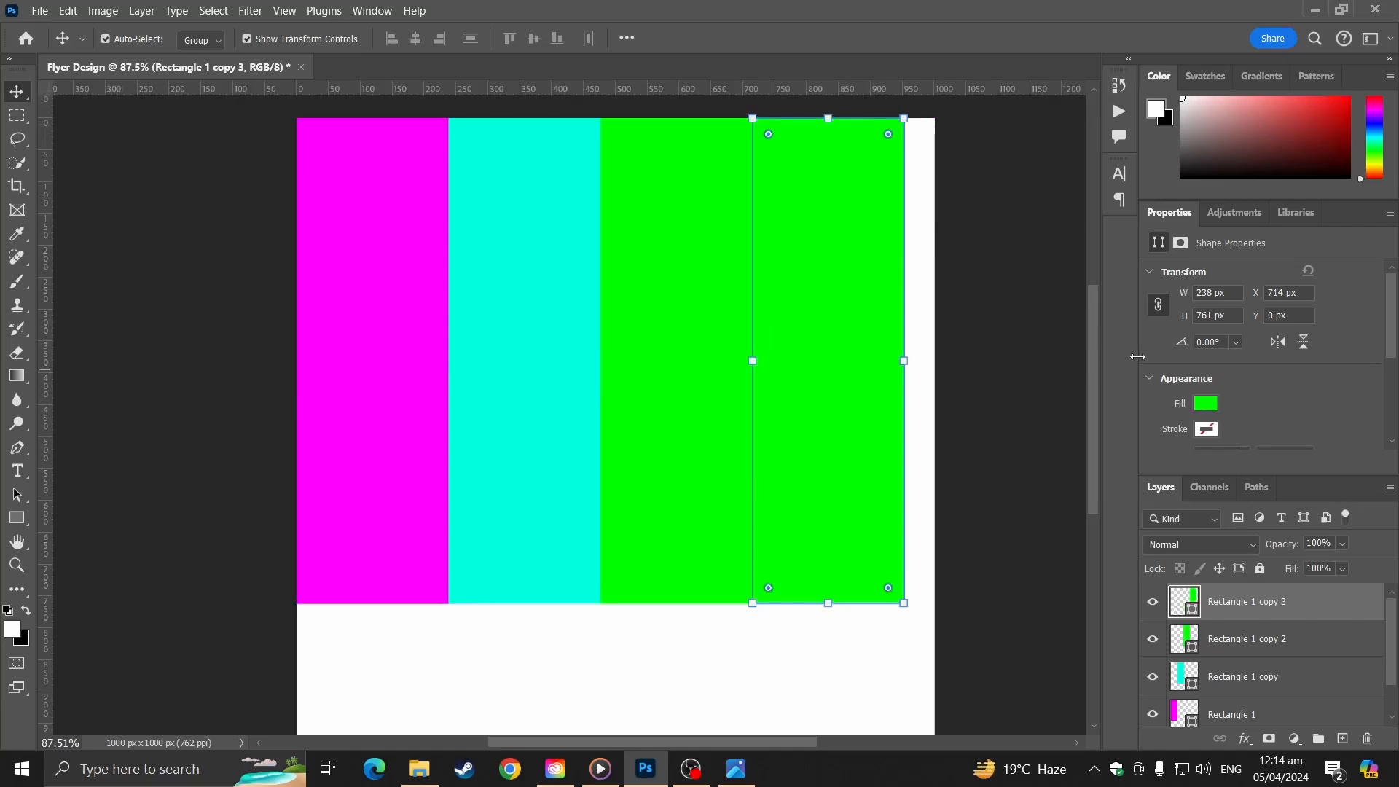
- Change the fourth rectangle's fill to yellow and deselect it
click(1205, 404)
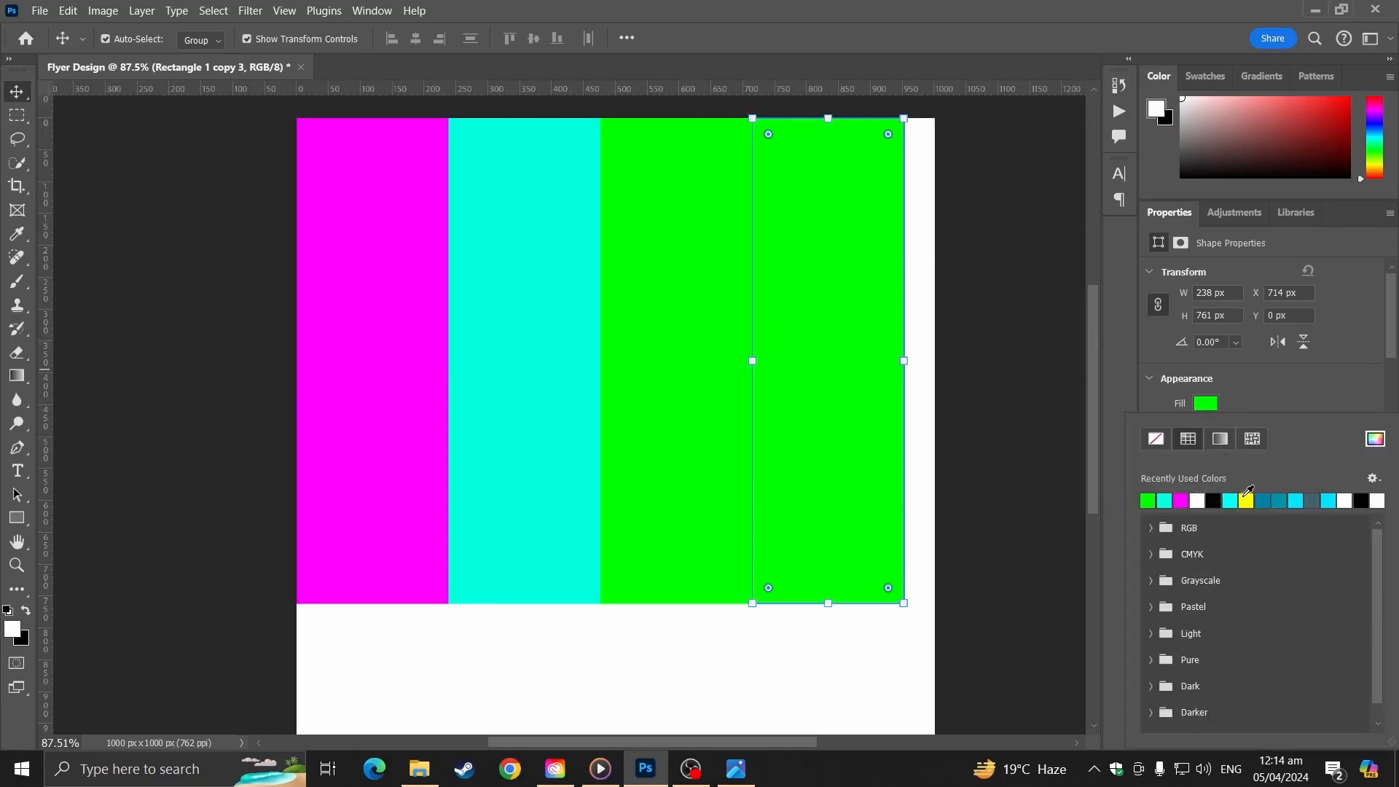
click(1246, 500)
click(13, 99)
click(190, 188)
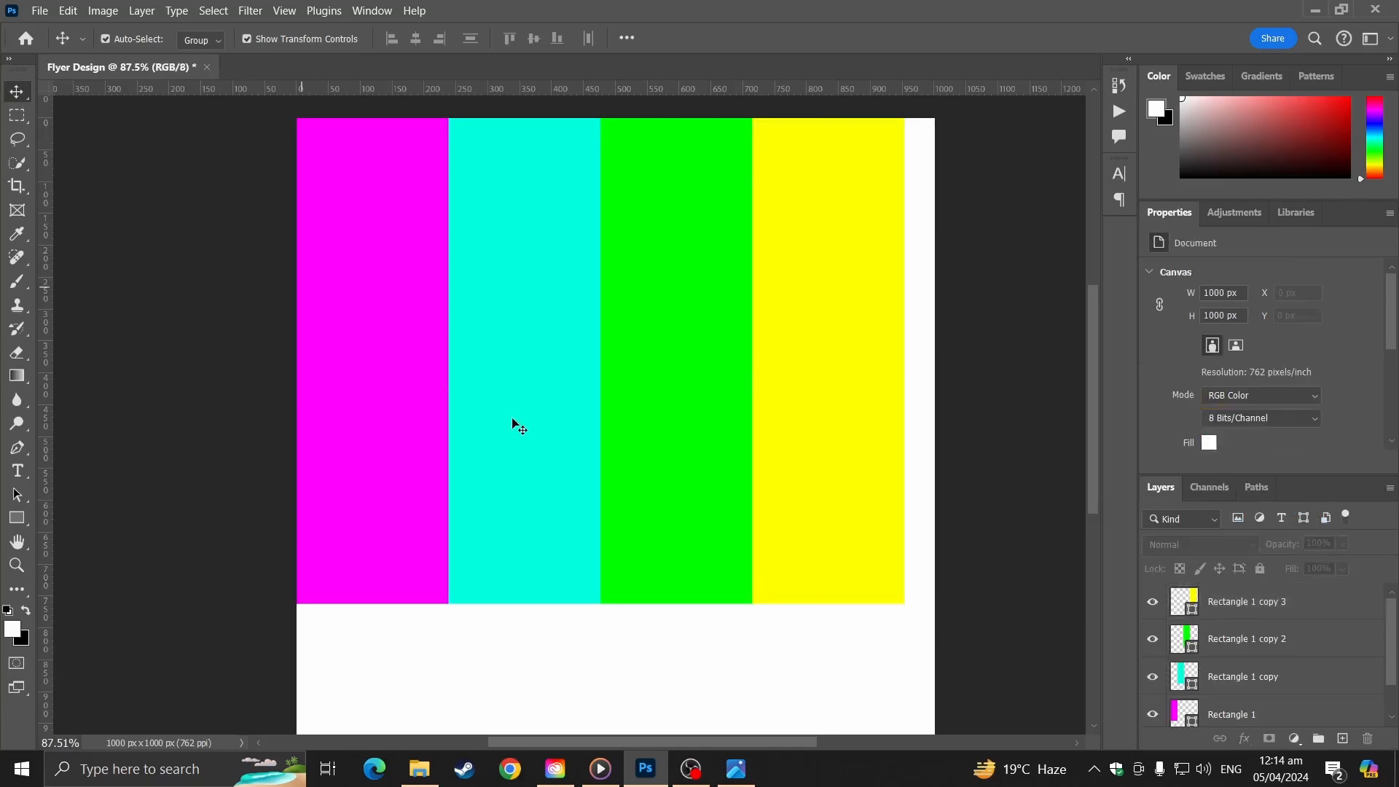
- Select all four rectangles and scale them together proportionally to the full 1000 px canvas width
click(1289, 607)
shift+click(1257, 716)
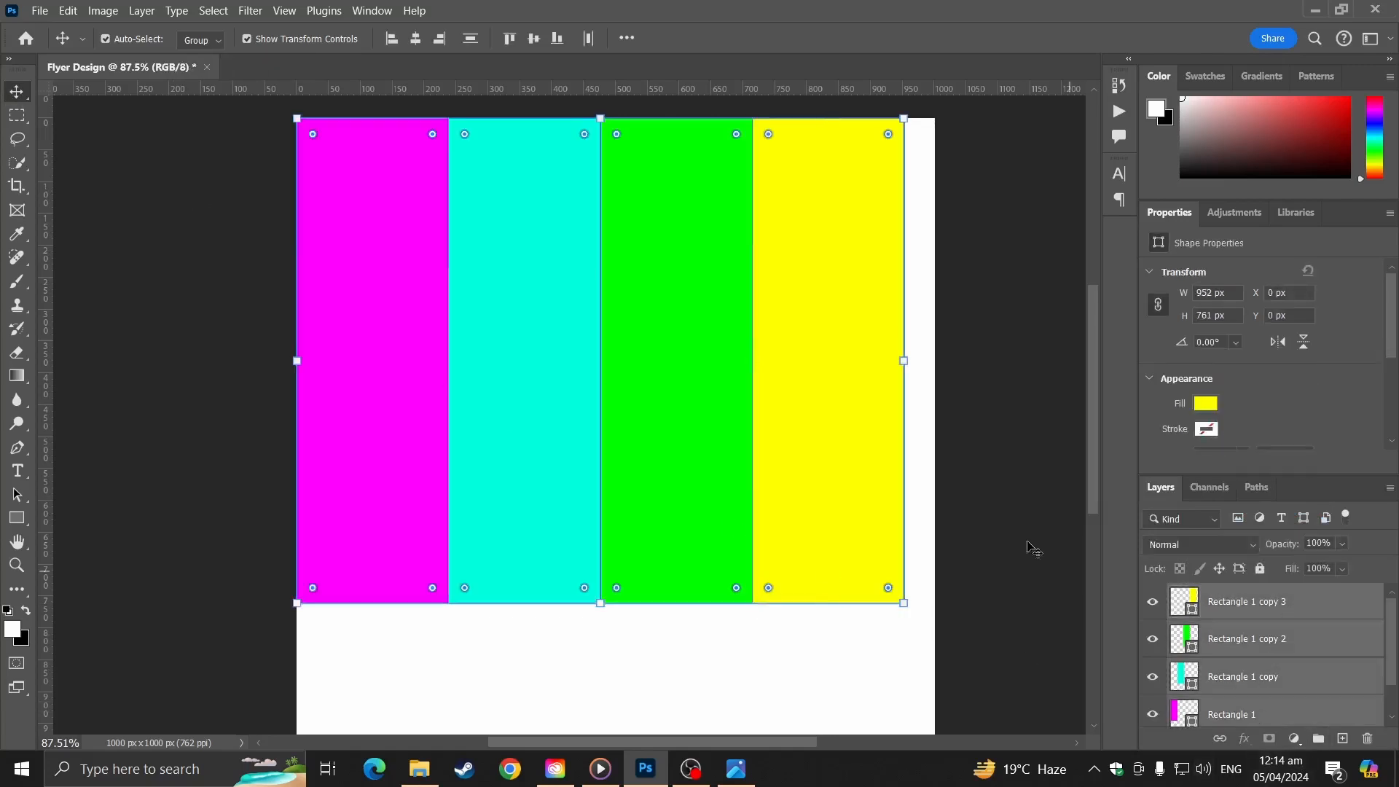
drag(903, 360, 934, 362)
key(Return)
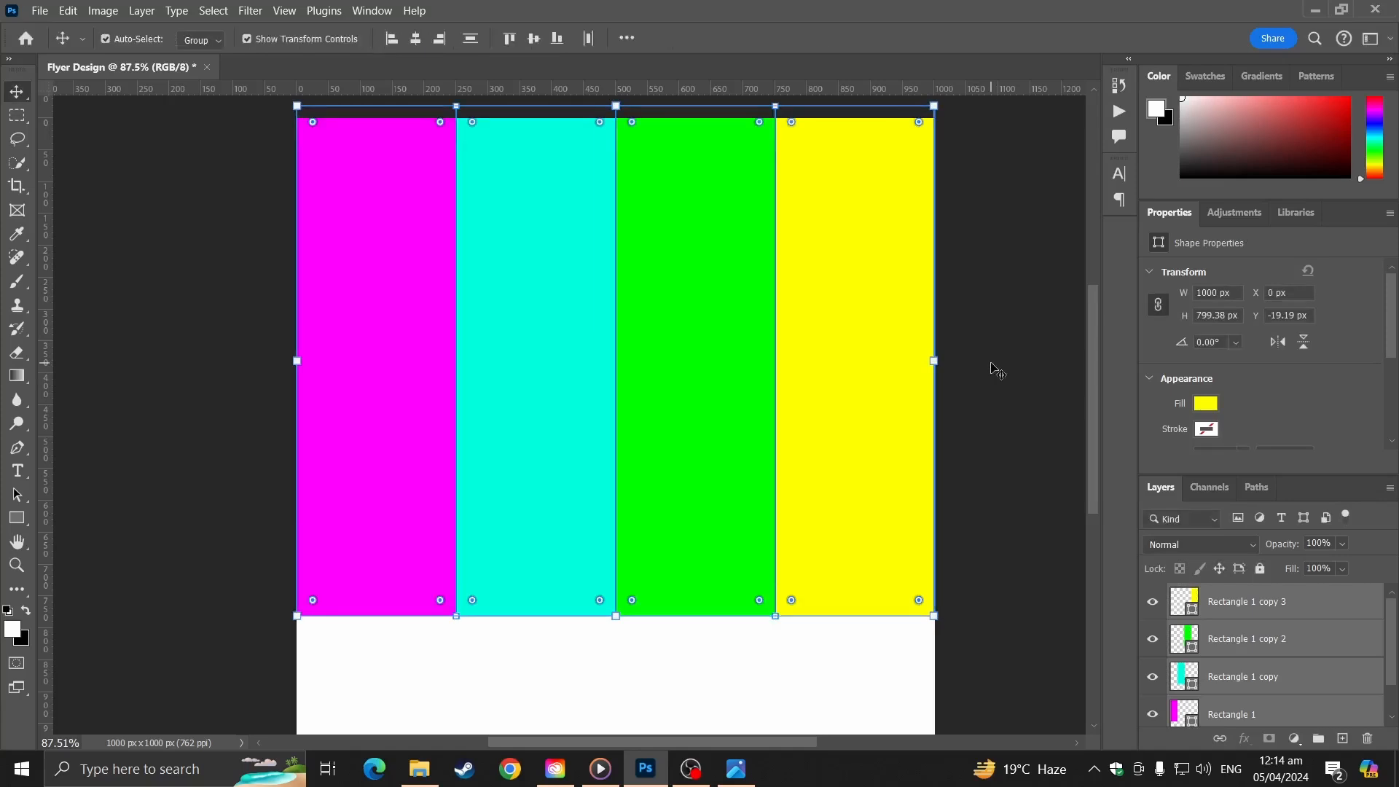
click(984, 432)
scroll(984, 437, down, 2)
drag(845, 520, 820, 479)
scroll(641, 484, up, 2)
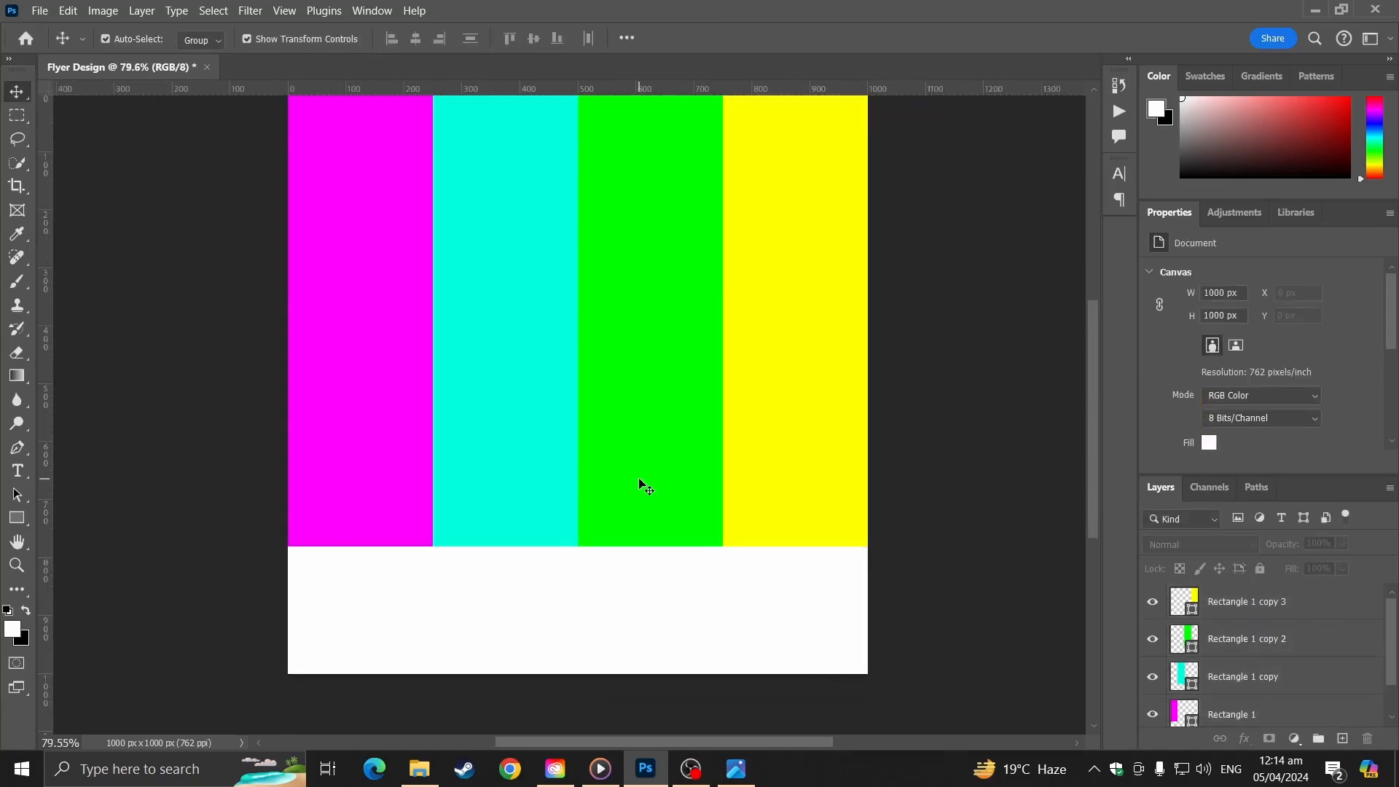
drag(443, 465, 486, 489)
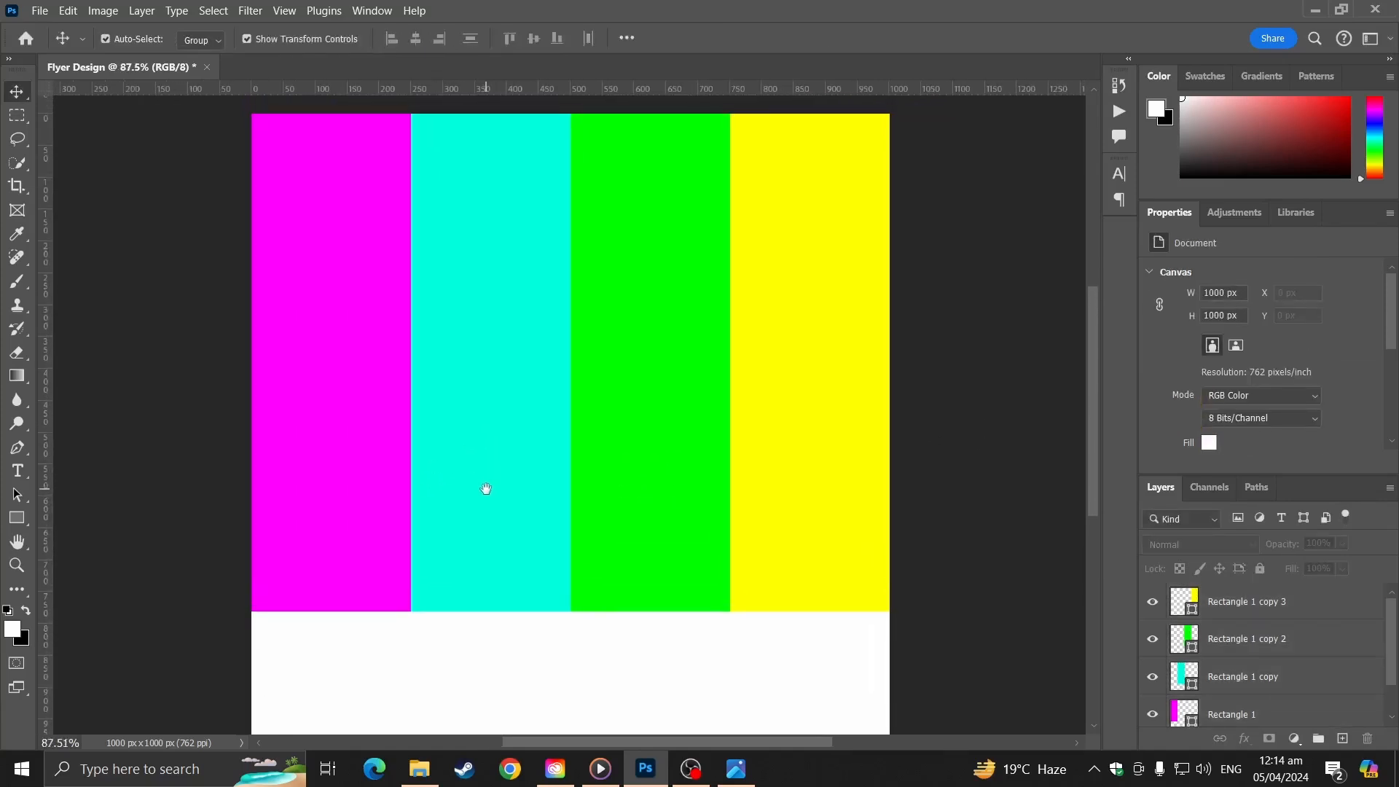
- Place the blue neon portrait of the woman blowing bubble gum from Downloads as an embedded image and hide its layer
click(36, 11)
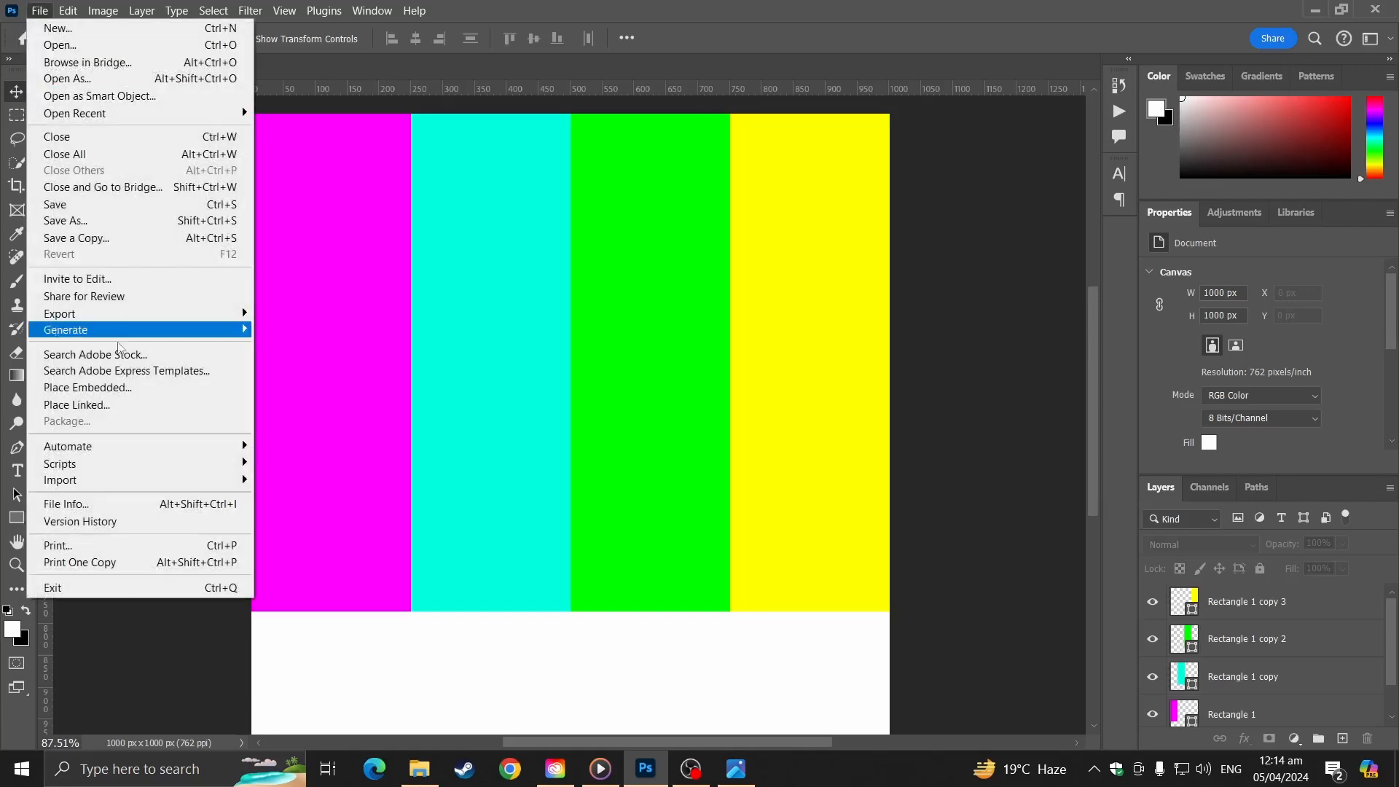
click(124, 389)
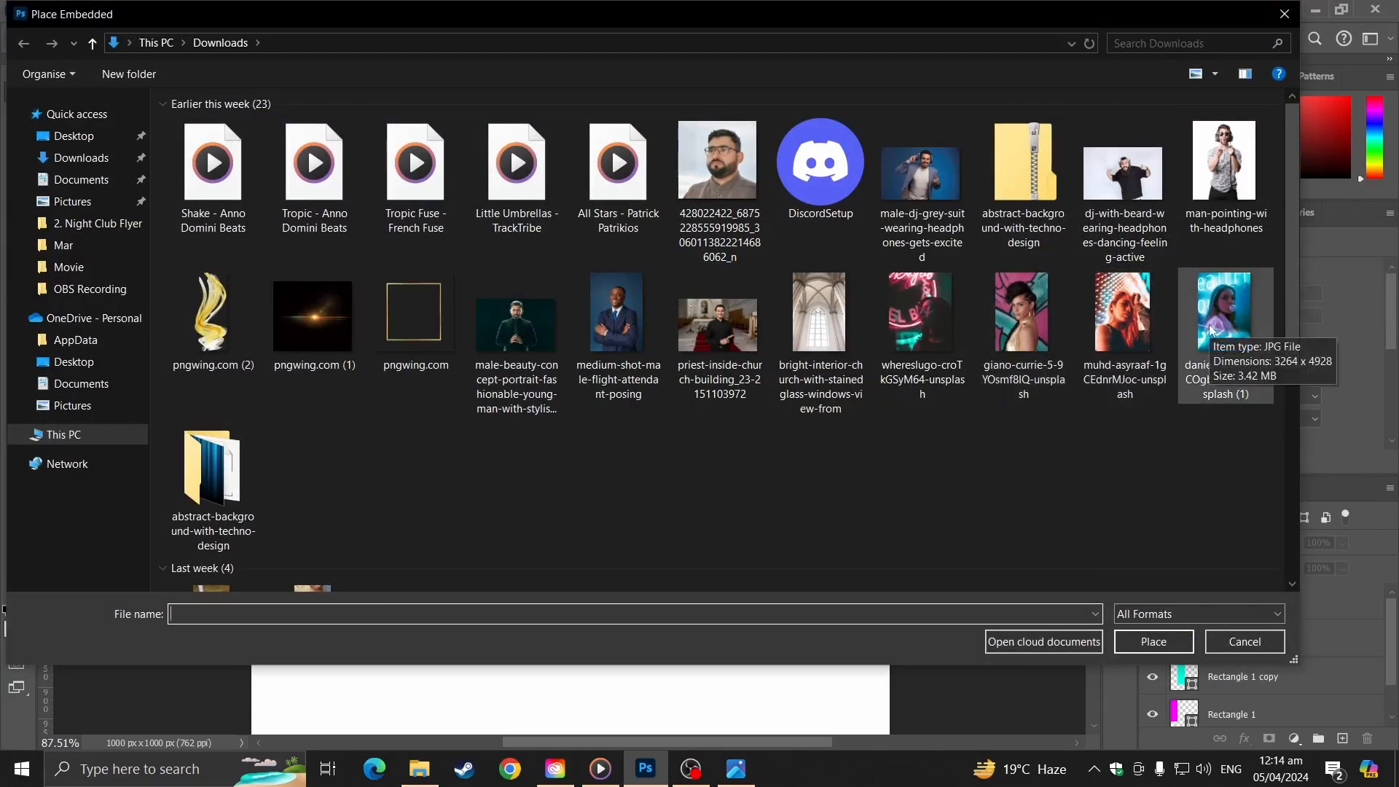
click(1123, 314)
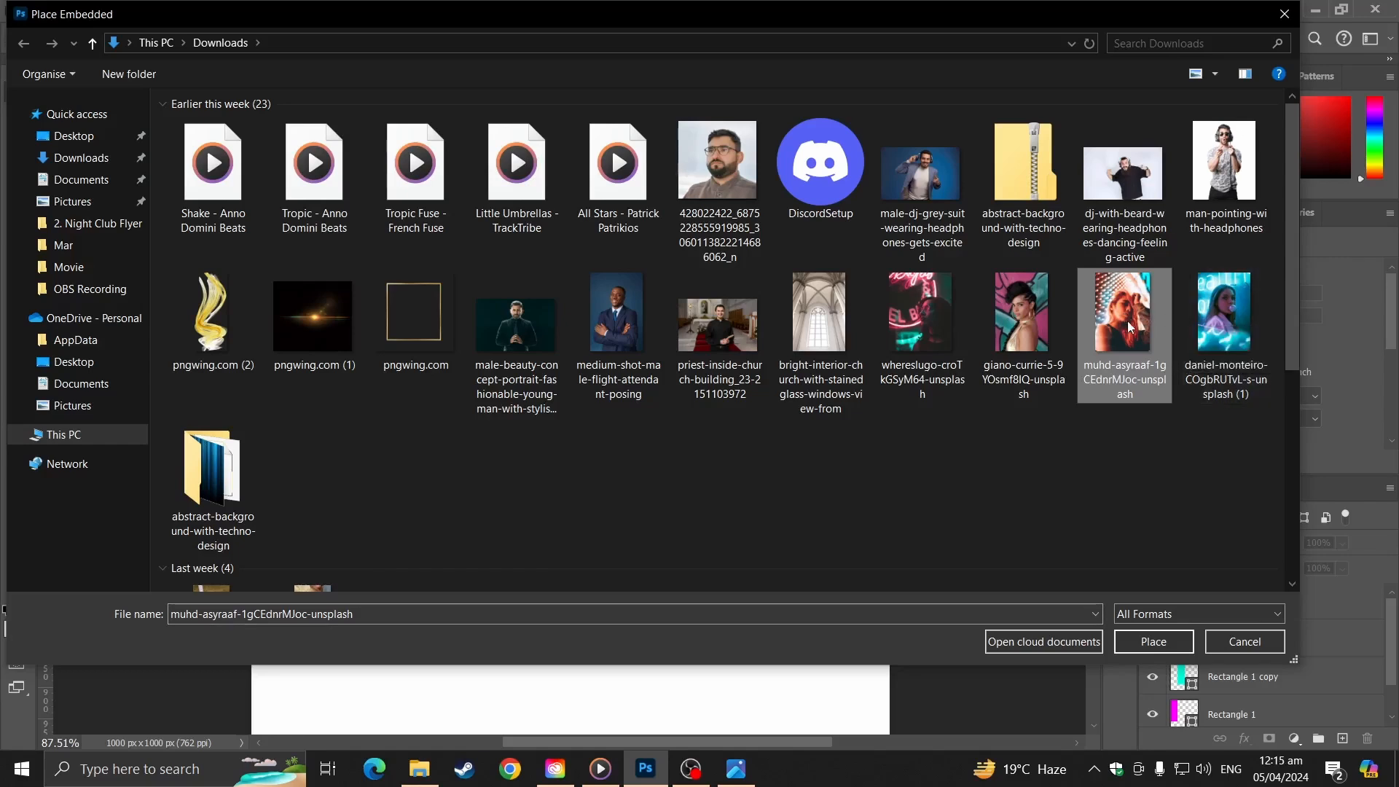
double_click(1206, 321)
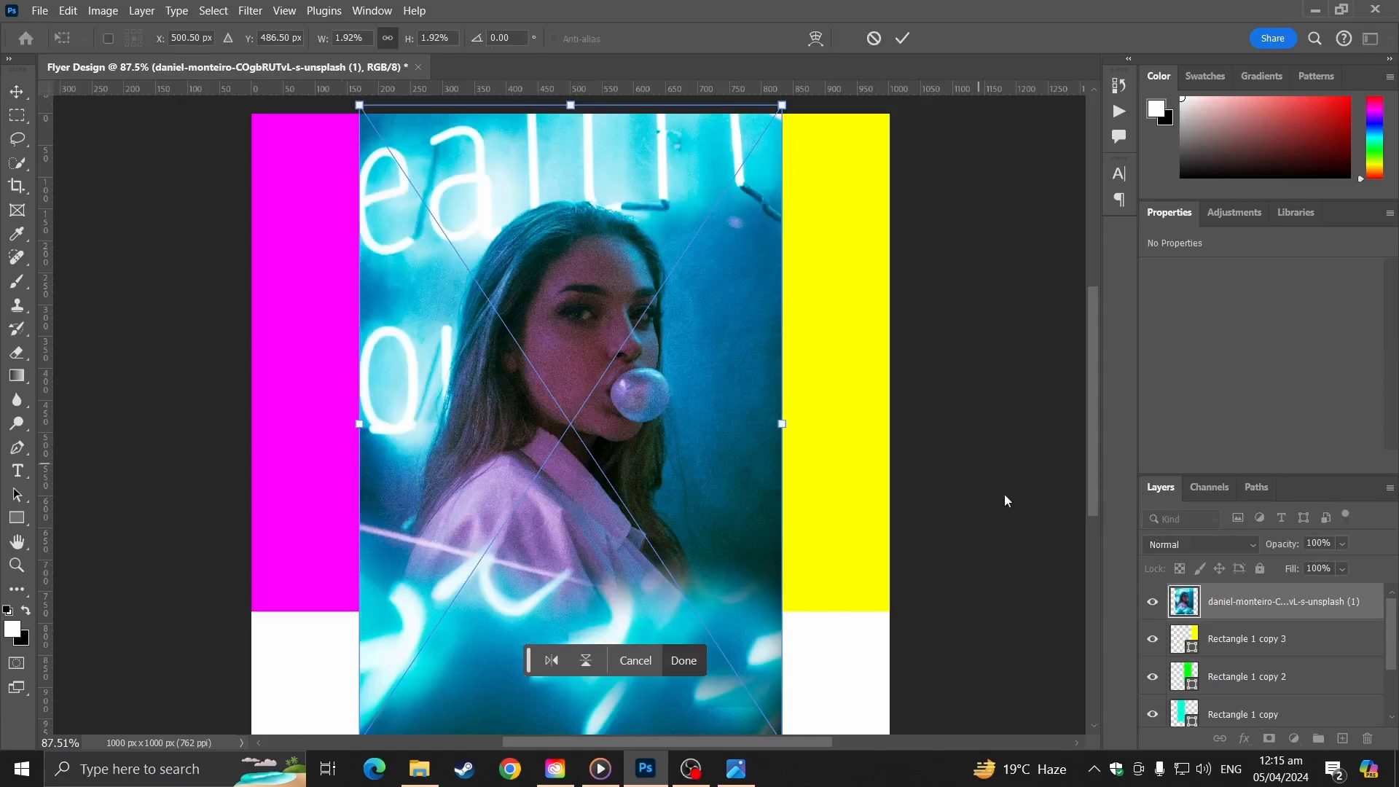
click(1151, 604)
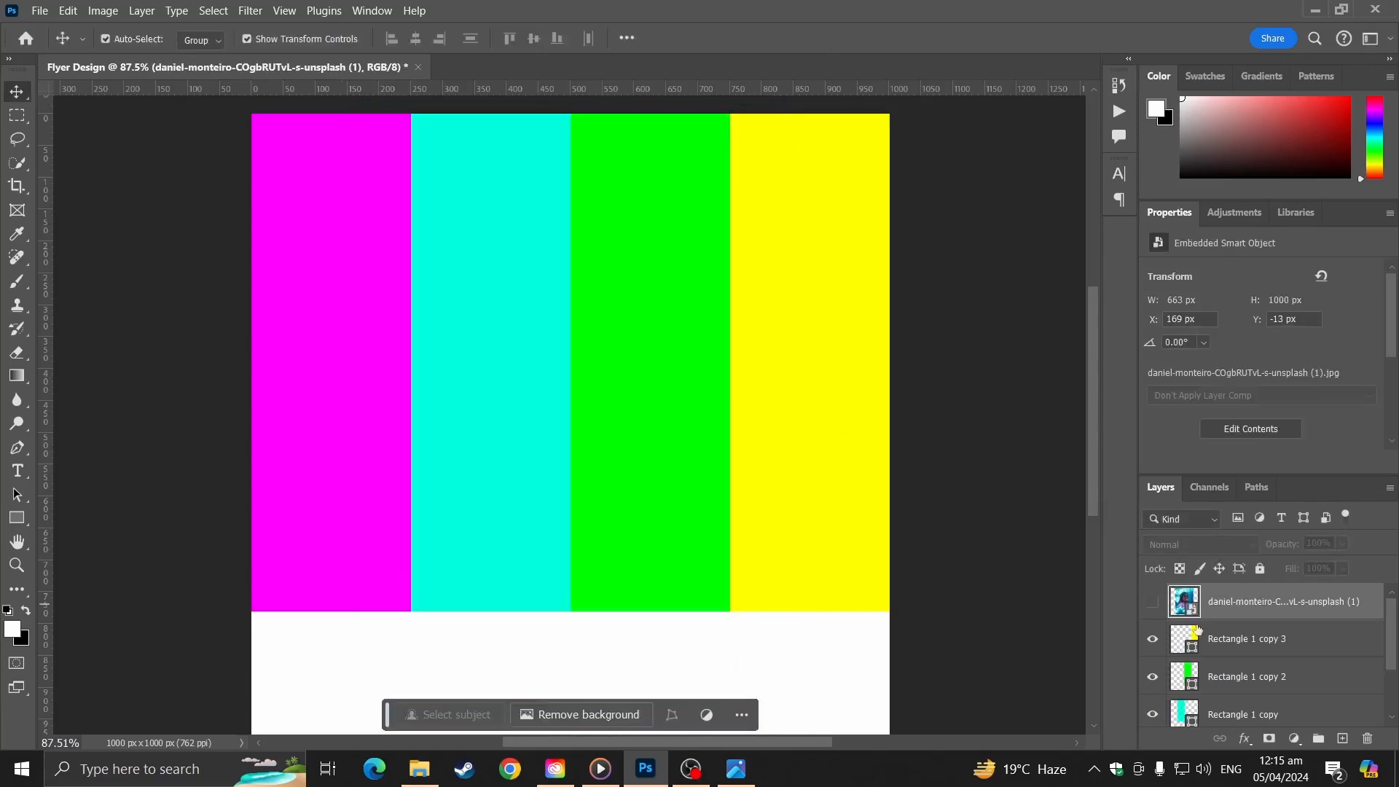
- Skew the four rectangles together into right-leaning stripes at about 12.5° and enlarge them to about 119% to fill the canvas width
click(1231, 639)
scroll(1236, 686, down, 2)
shift+click(1236, 686)
scroll(625, 277, down, 3)
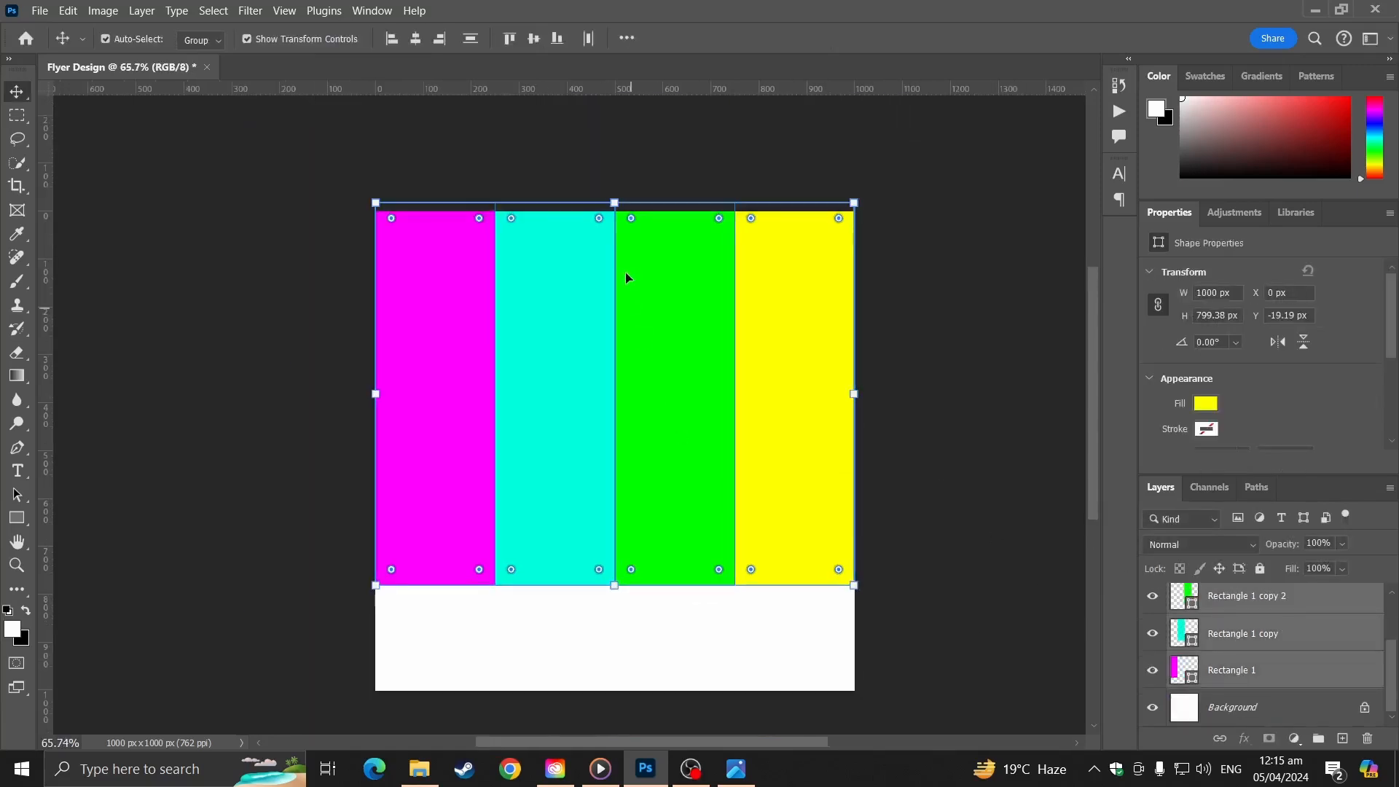
drag(614, 209, 716, 204)
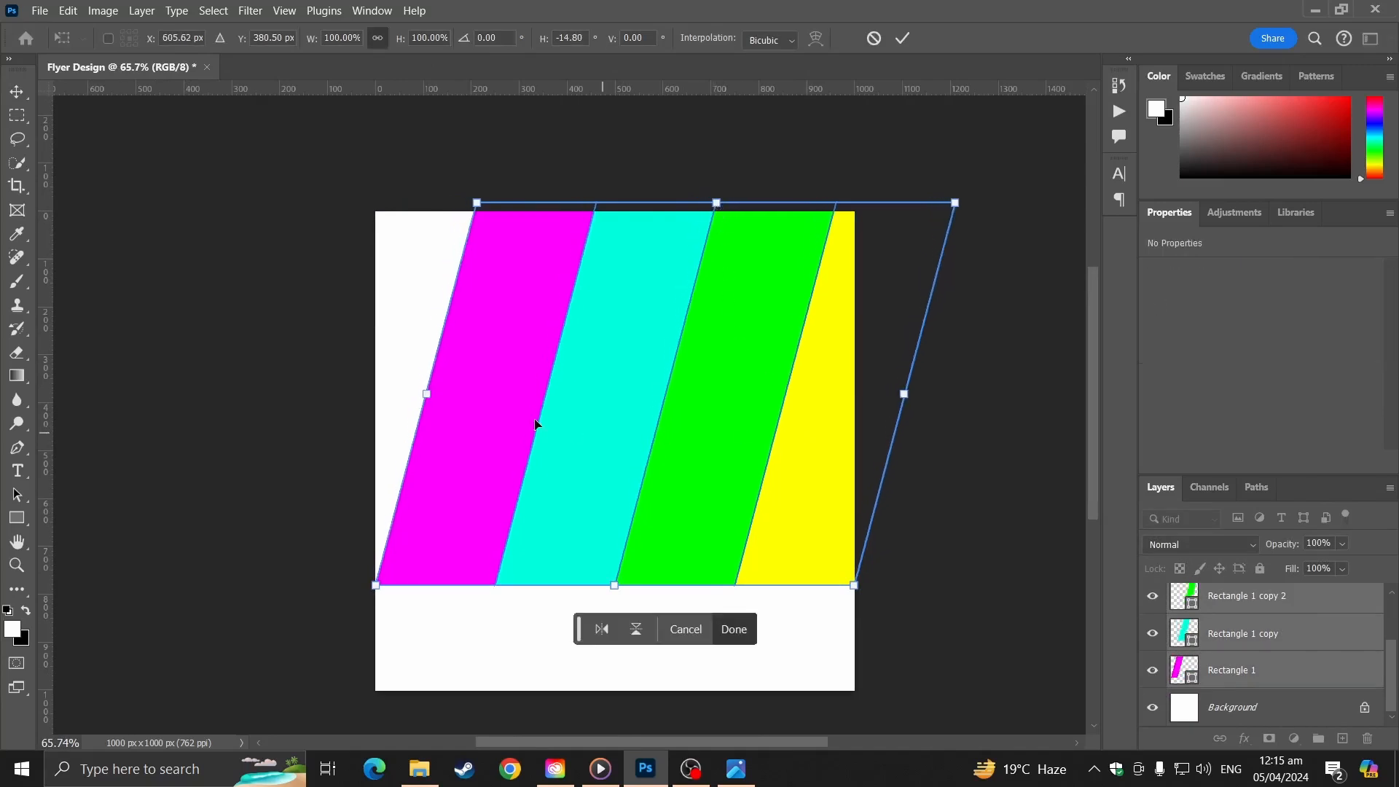
drag(437, 376, 337, 341)
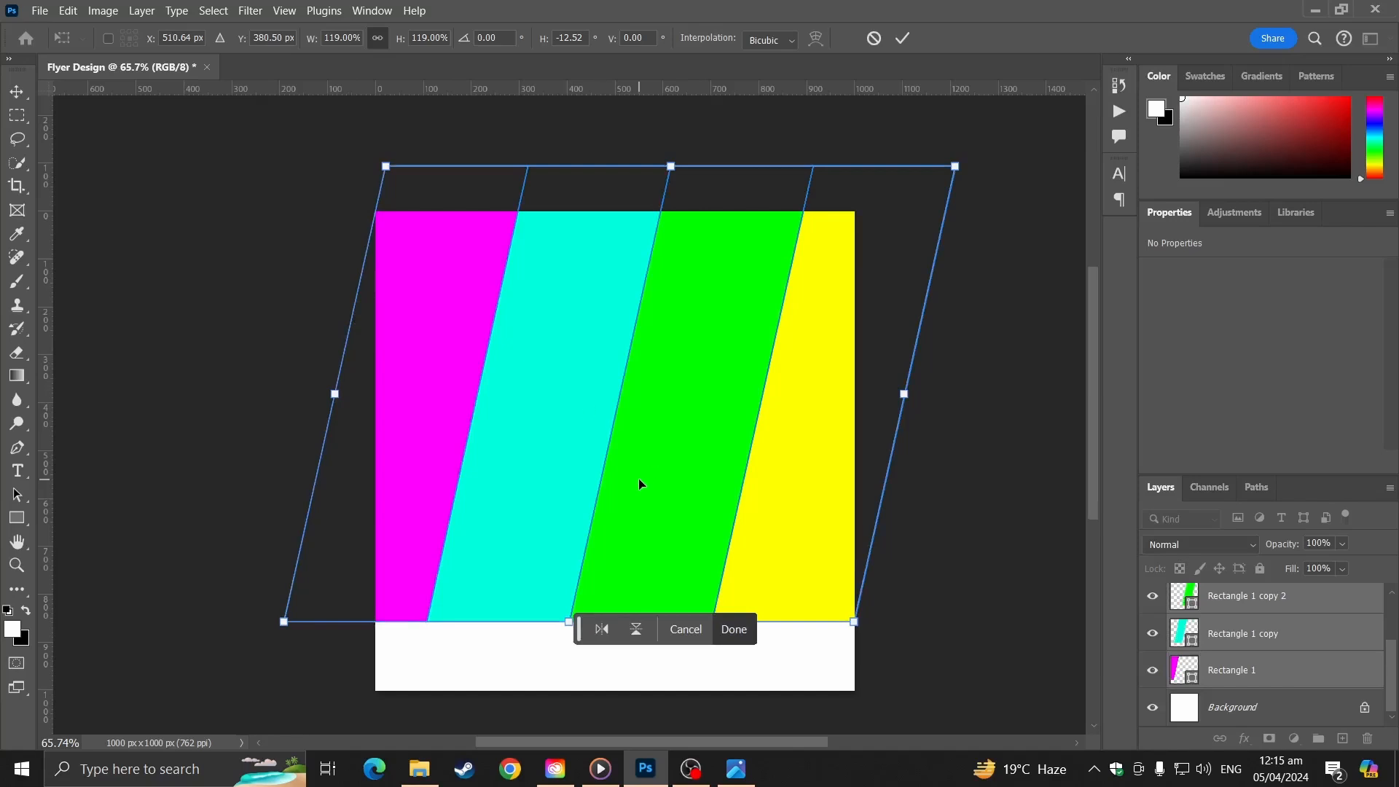
key(Return)
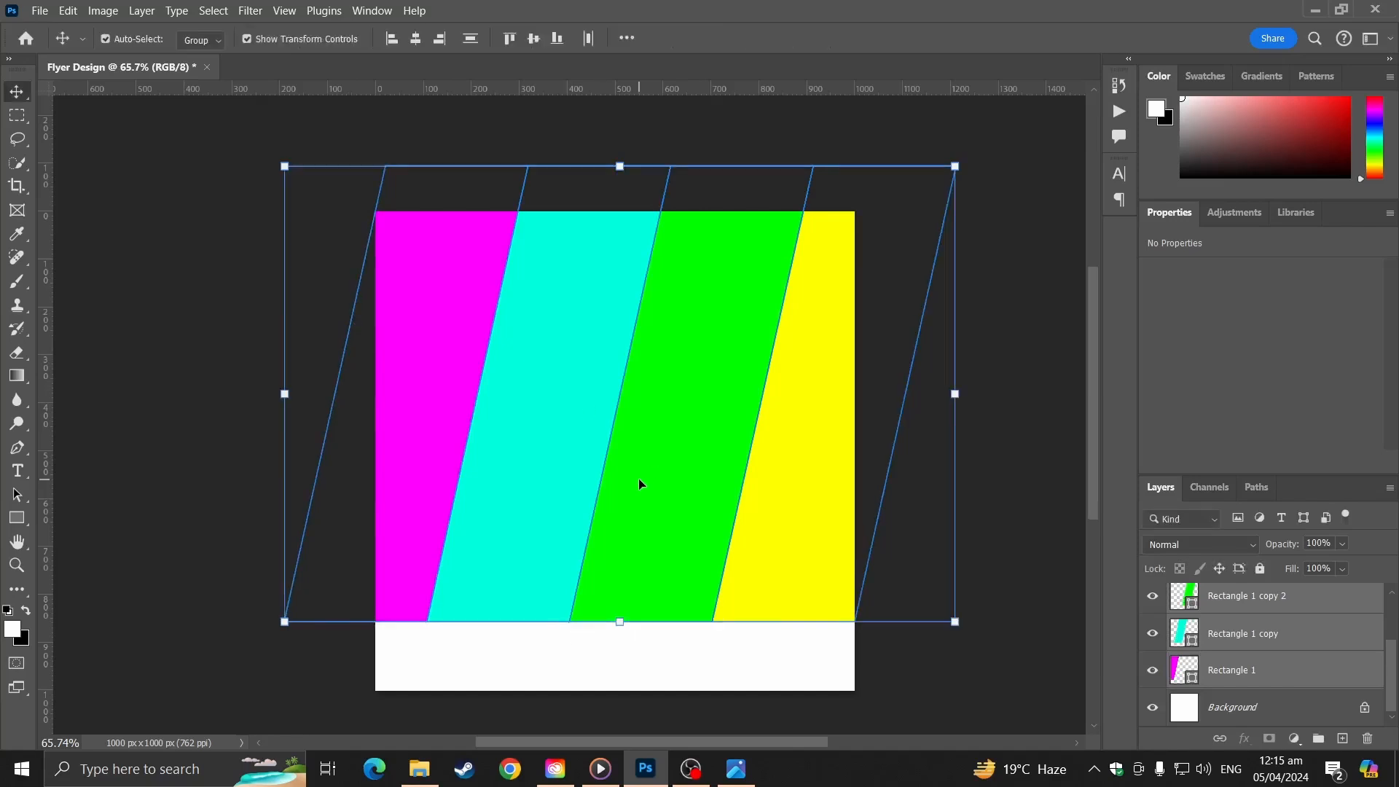
click(1033, 450)
- Examine the slanted stripes up close, checking the seams between neighbouring colours and how they cover the canvas
scroll(910, 681, up, 3)
scroll(523, 467, down, 2)
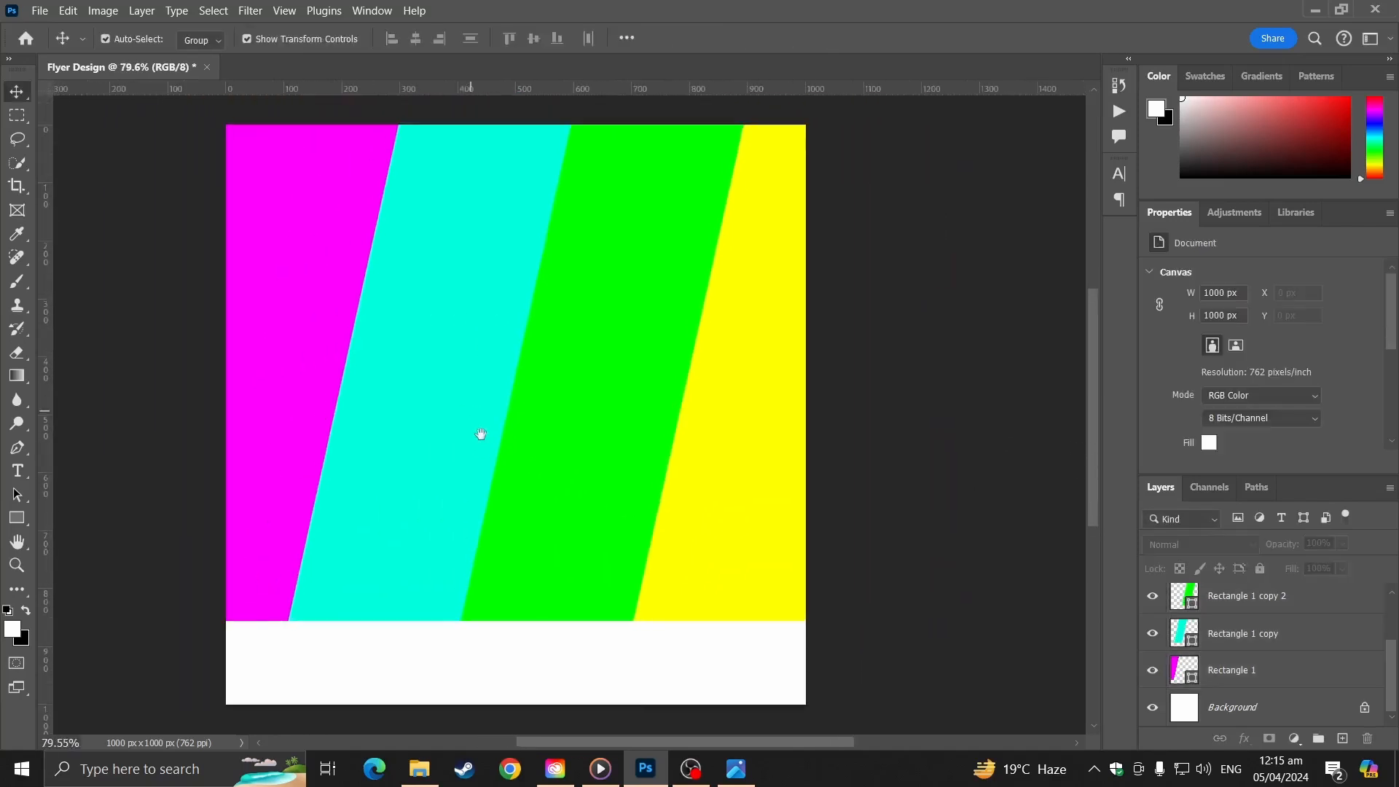
scroll(225, 187, up, 2)
scroll(343, 273, down, 3)
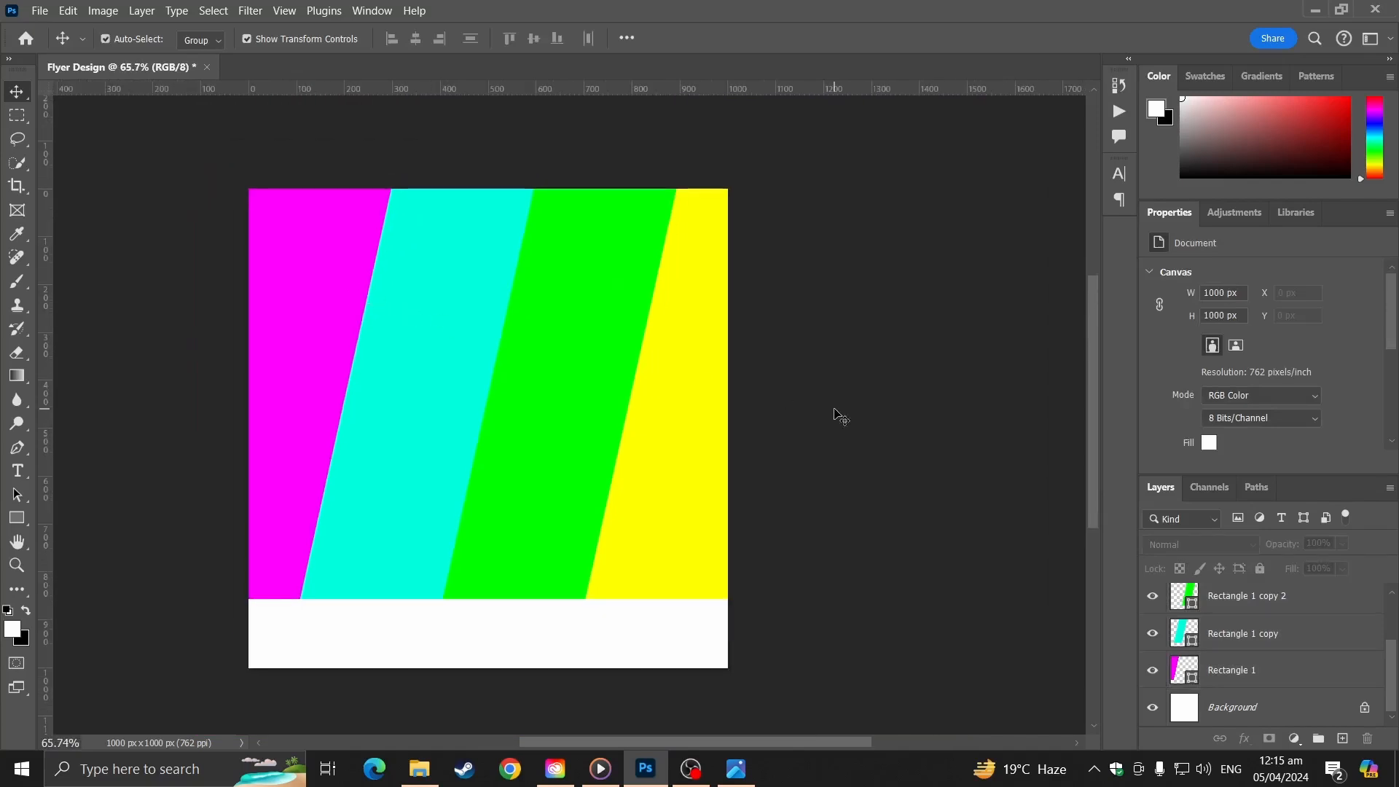
scroll(740, 428, up, 1)
scroll(240, 478, up, 5)
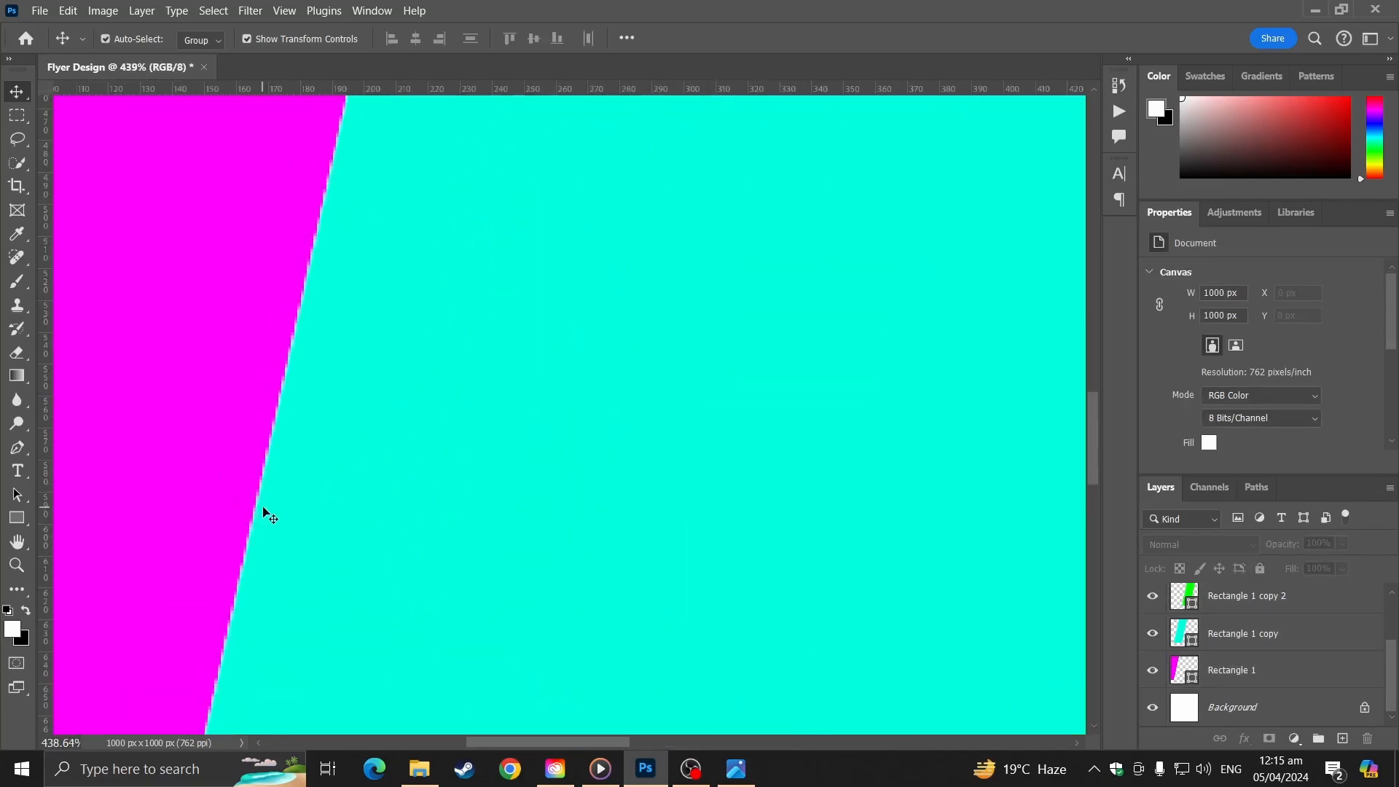
scroll(322, 473, down, 5)
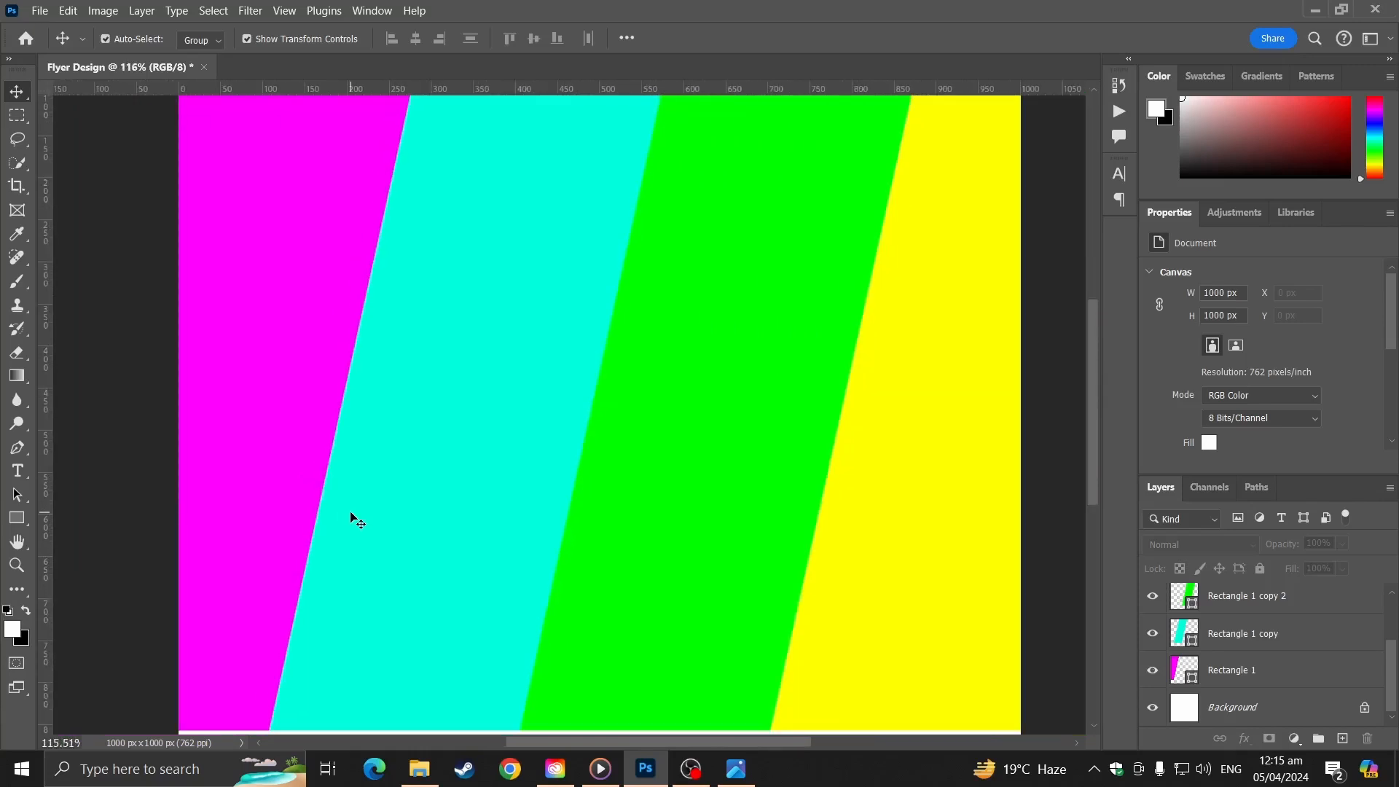
drag(584, 474, 570, 428)
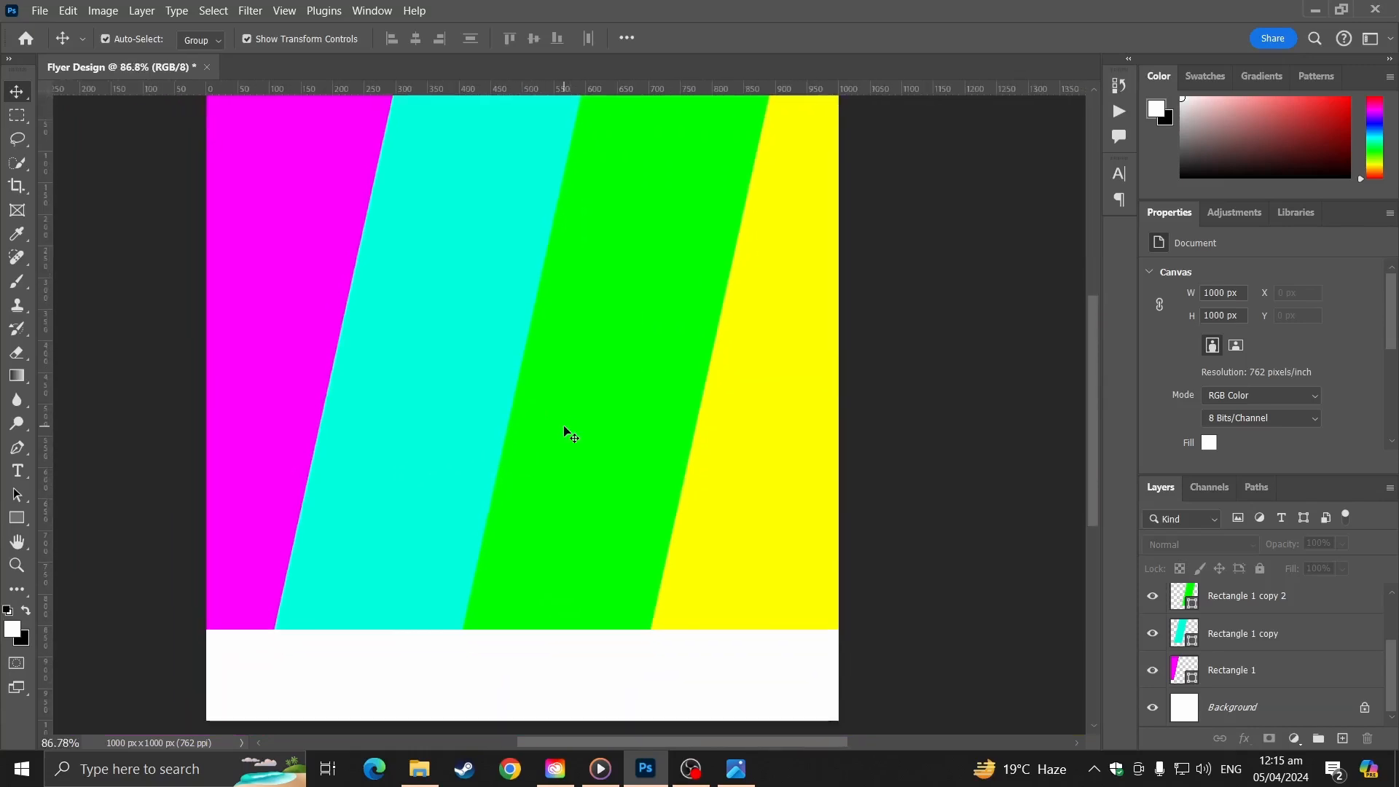
- Fit the whole canvas in view and make the neon portrait layer visible again above the stripes
key(ctrl+0)
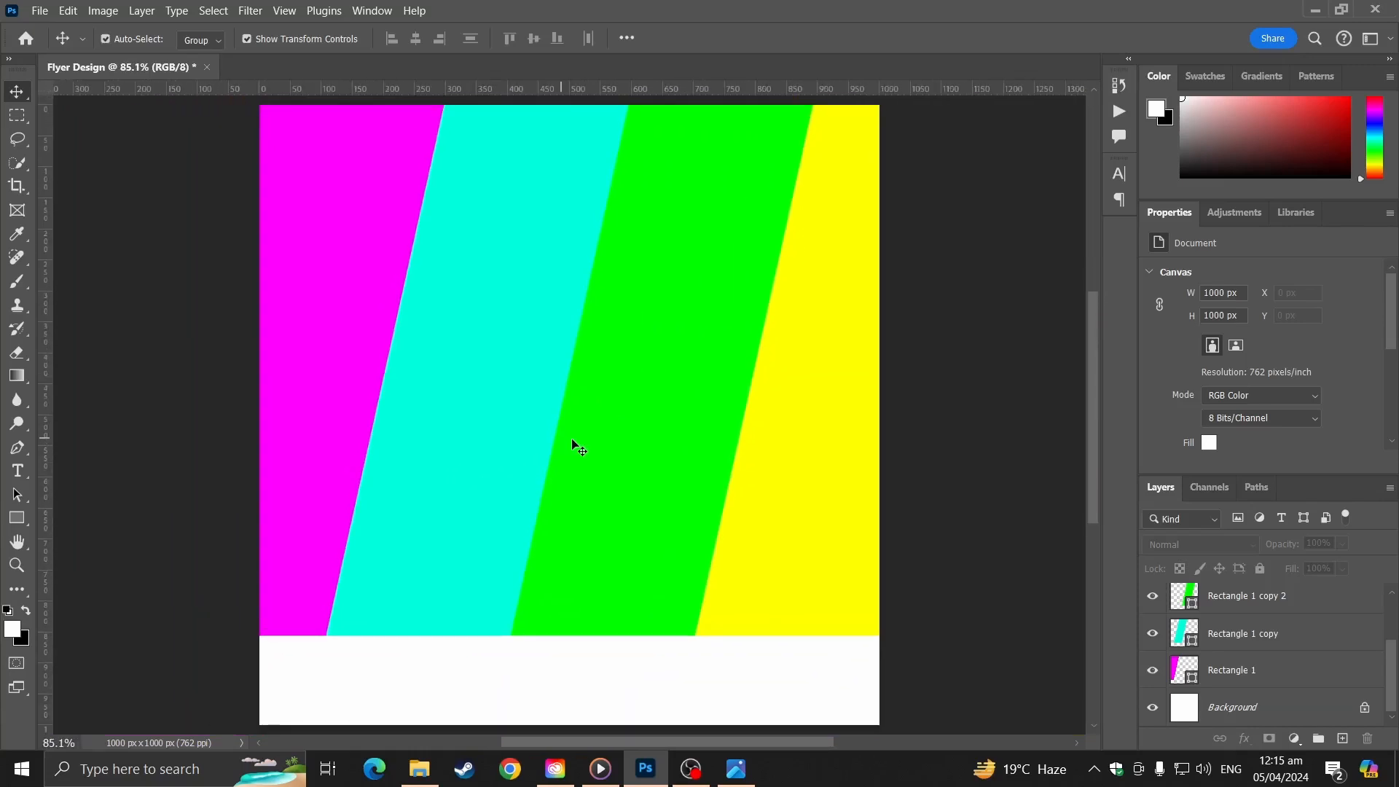
scroll(1176, 636, up, 2)
click(1154, 600)
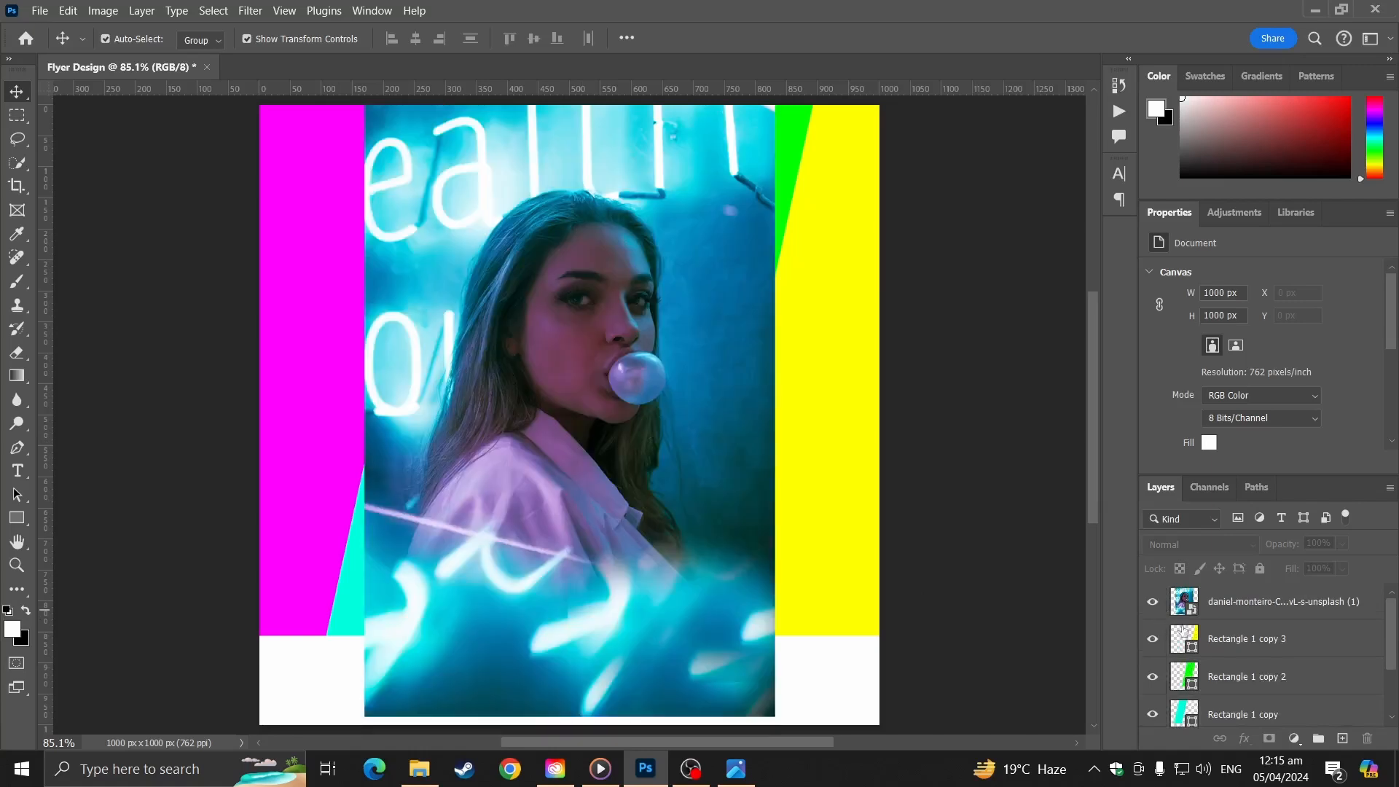
- Move the neon bubble-gum portrait layer directly above the magenta stripe and clip it to that stripe
drag(1239, 602, 1230, 681)
right_click(1230, 682)
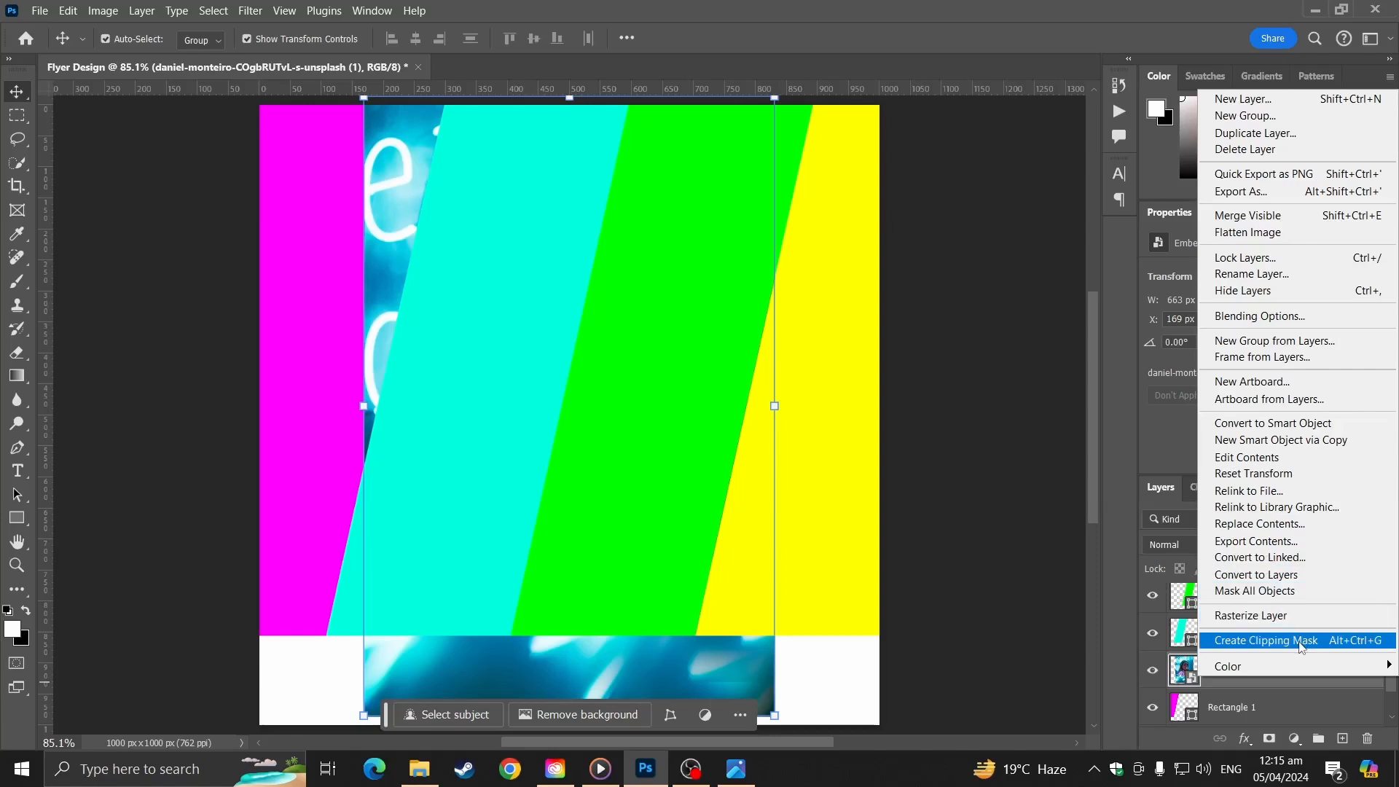
click(1267, 640)
- Scale the neon portrait to 1.75% and position it so the woman's face and bubble fit within the first slanted stripe
drag(375, 295, 164, 292)
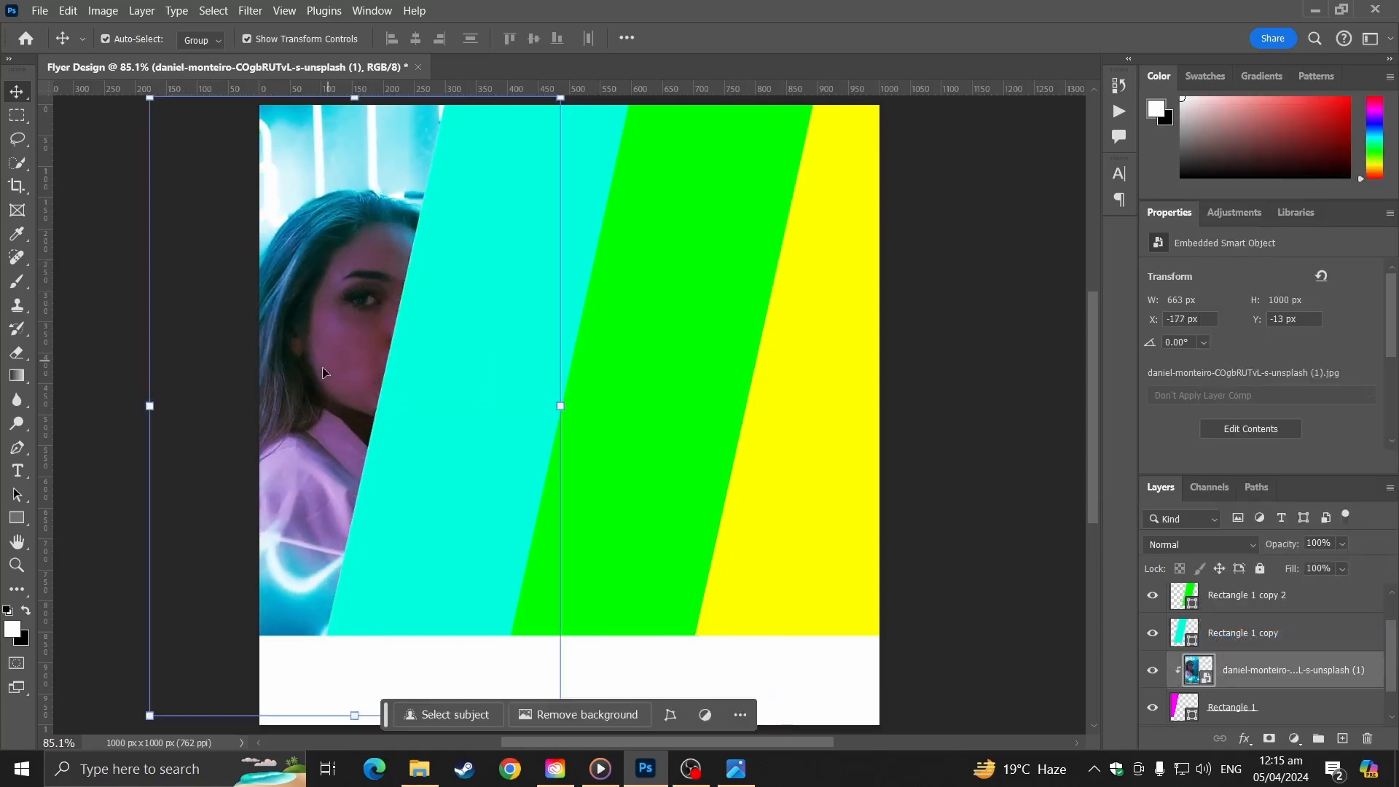
mouse_move(322, 371)
mouse_down()
mouse_move(299, 300)
mouse_move(339, 368)
mouse_up()
key(ctrl+minus)
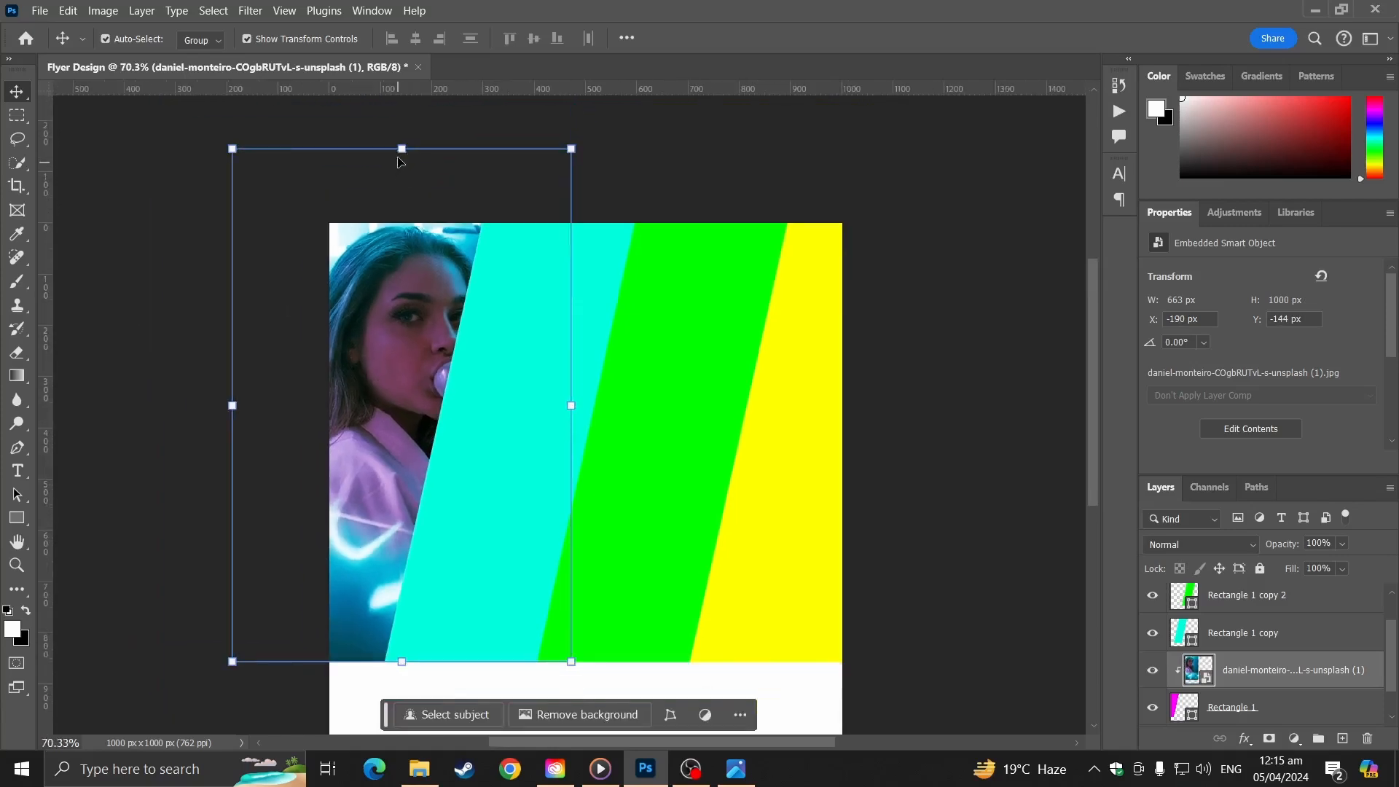
drag(399, 155, 395, 202)
drag(394, 304, 358, 305)
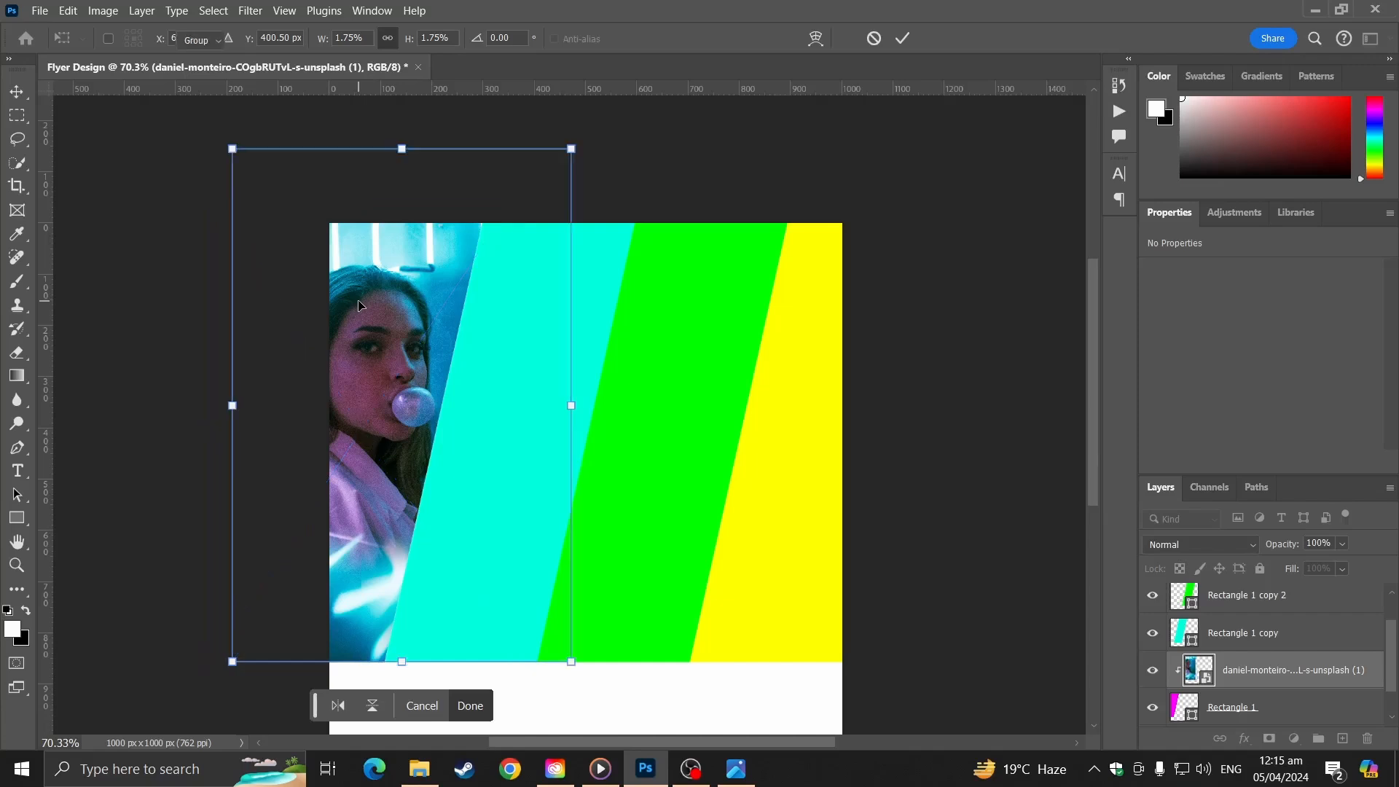
key(Return)
click(559, 178)
- Place the portrait of the woman with orange-lit hair and raised hand from Downloads as an embedded image
scroll(528, 236, up, 3)
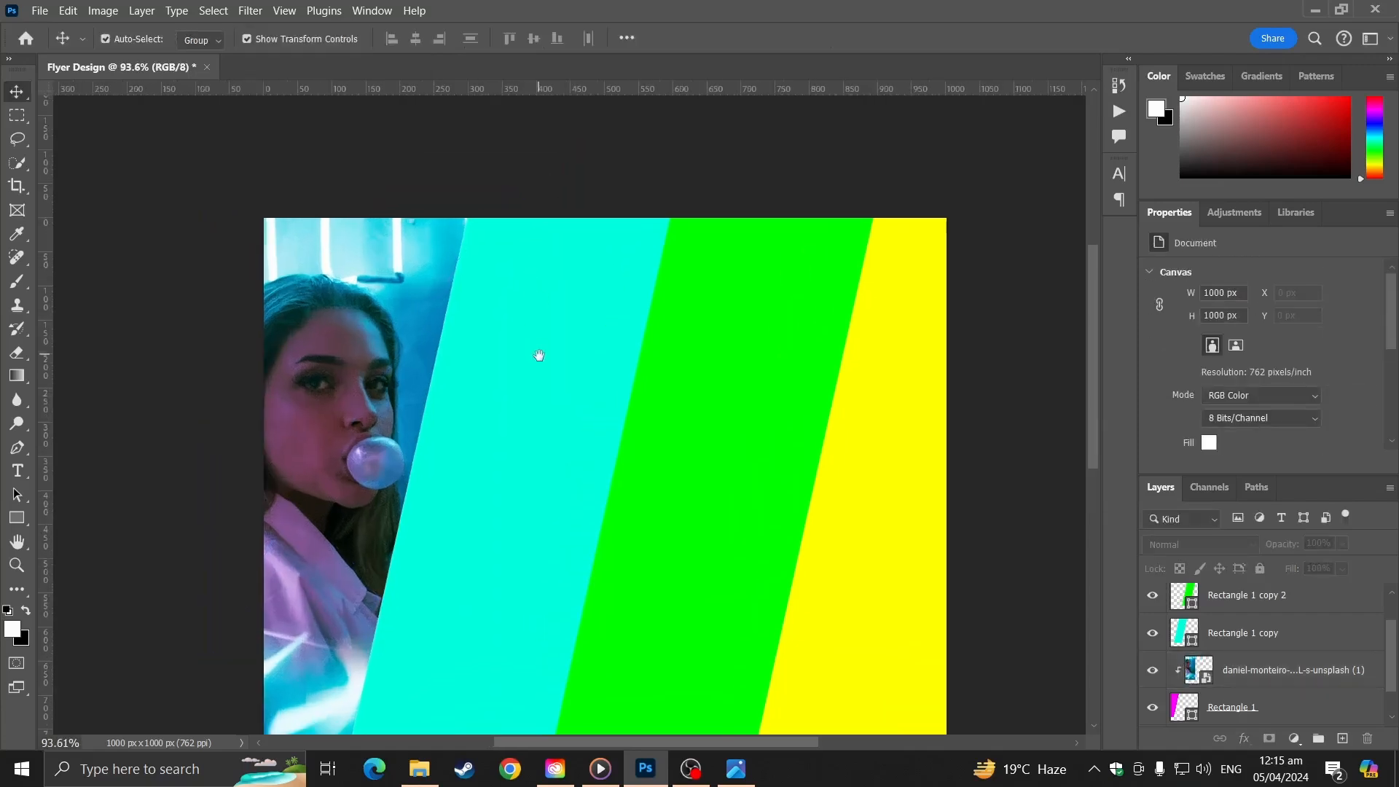
drag(539, 355, 537, 265)
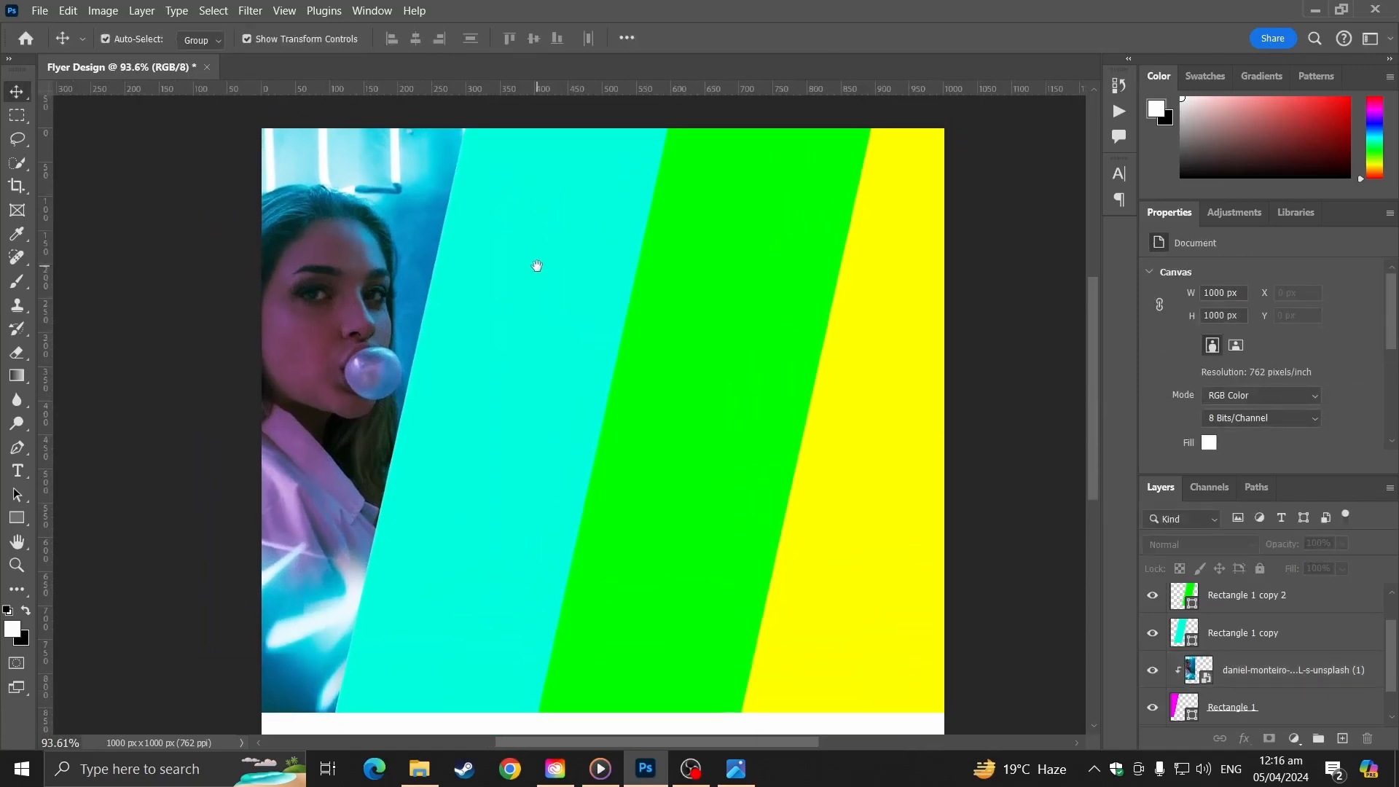
click(40, 11)
click(100, 390)
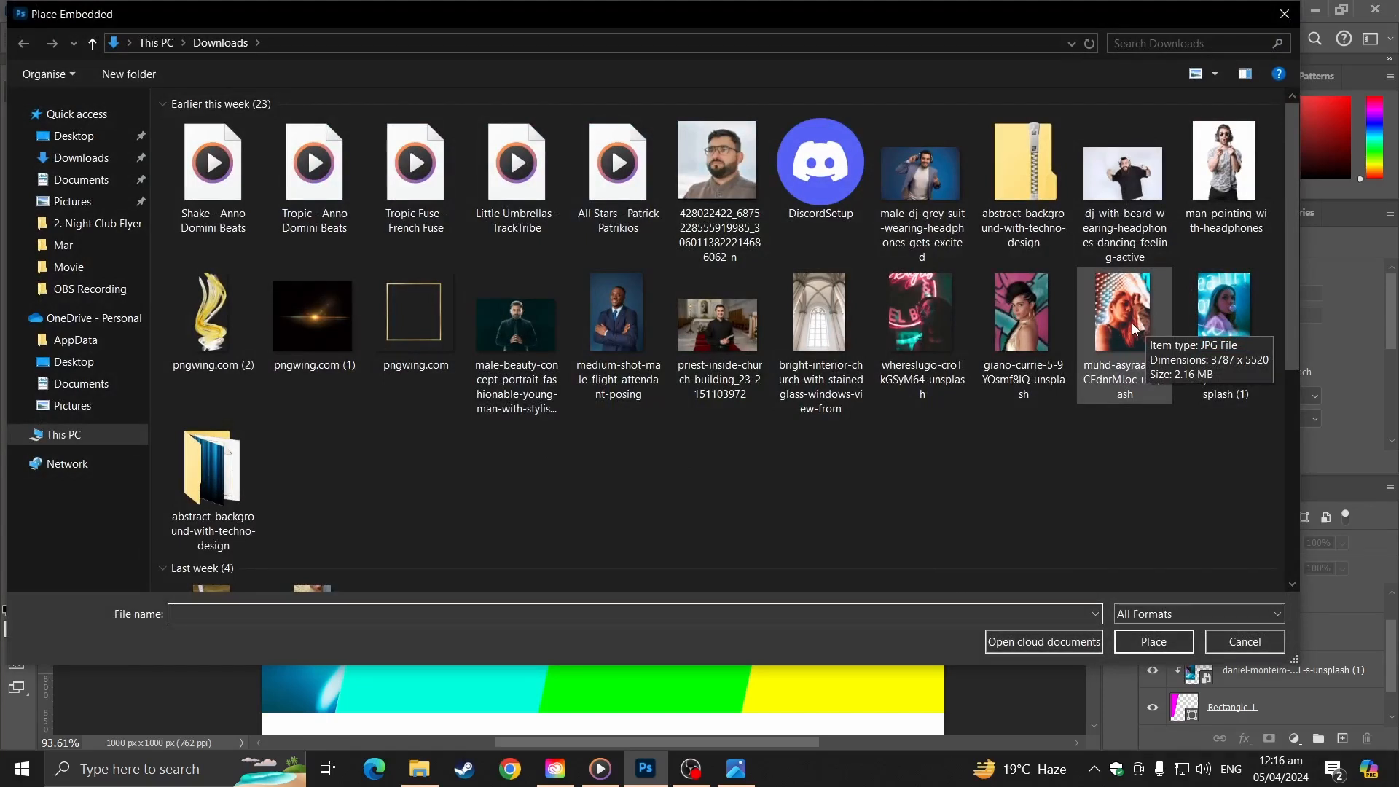
double_click(1130, 322)
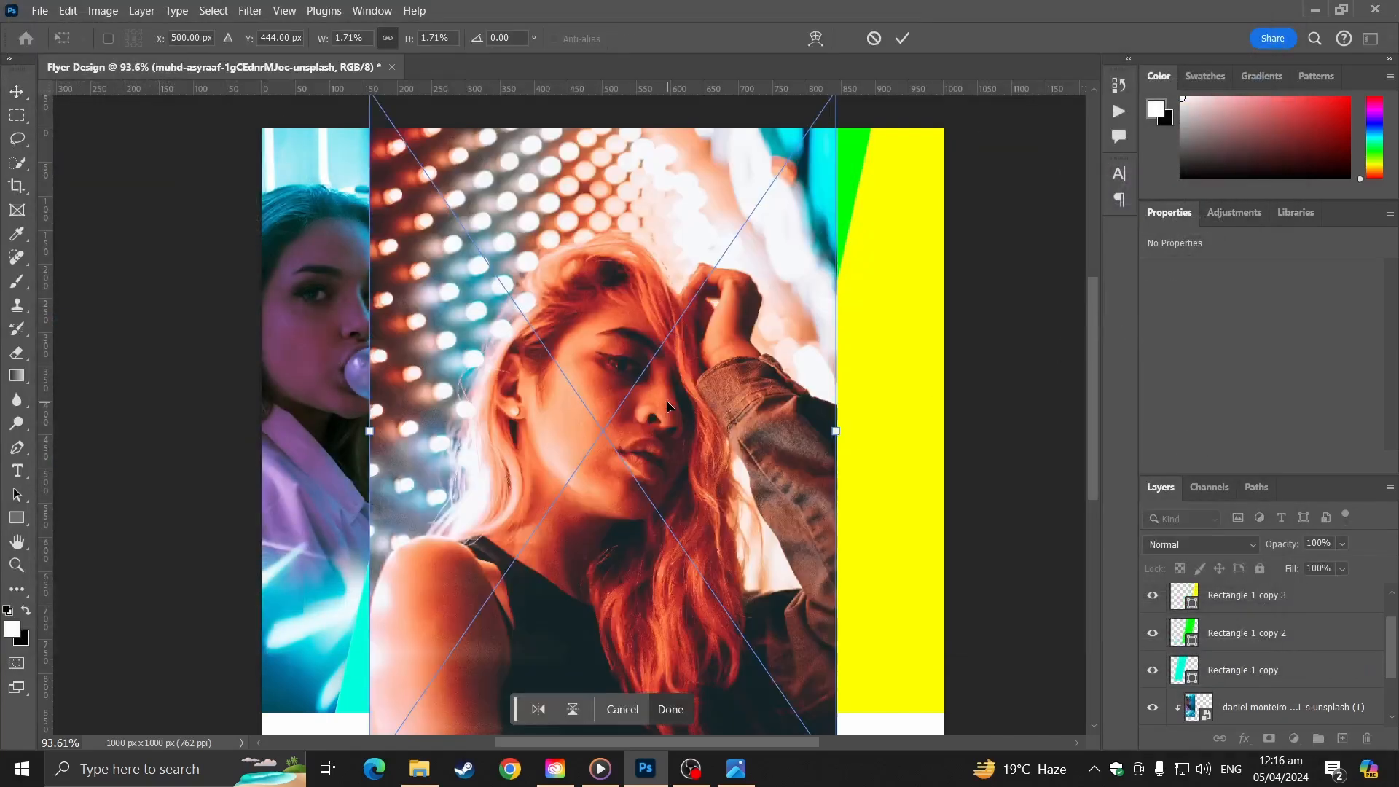
key(Return)
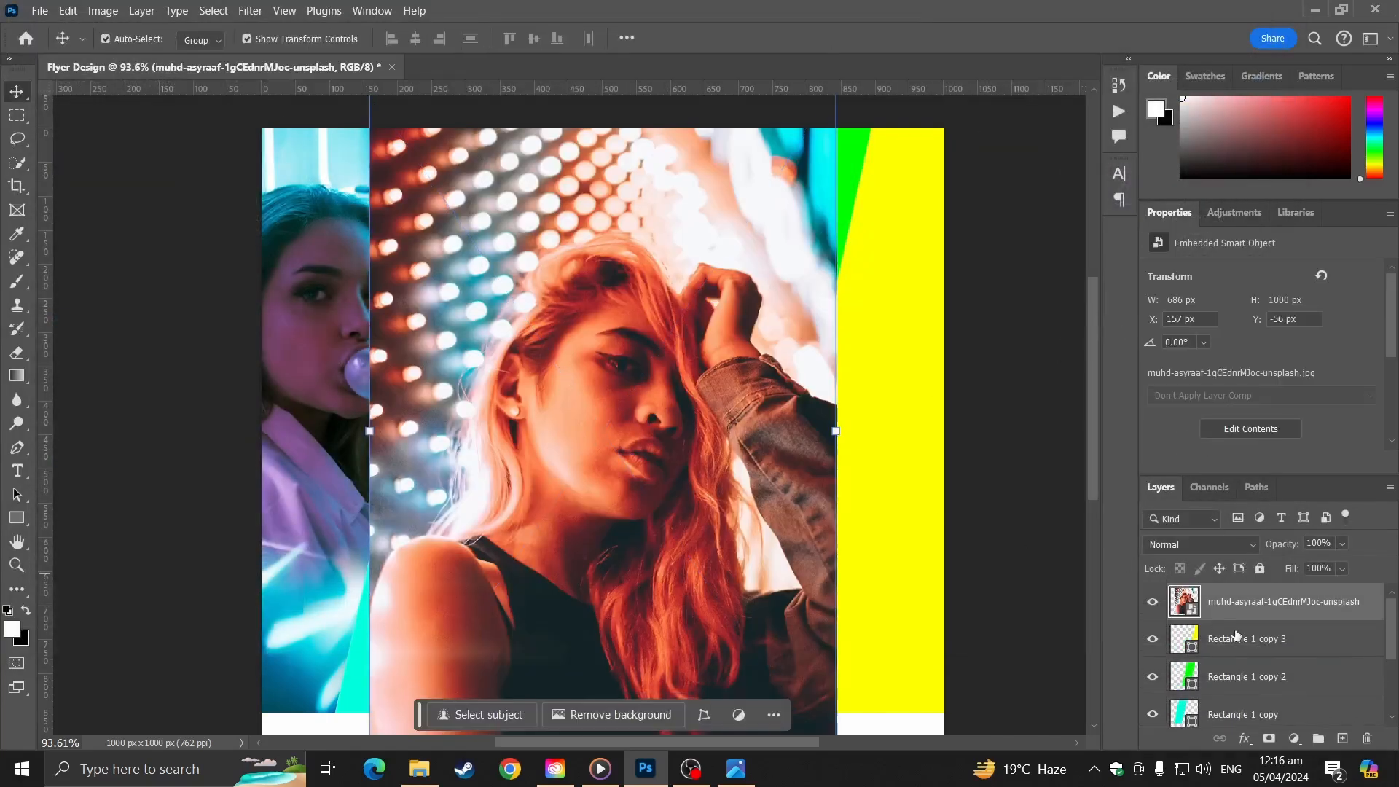
- Move the orange-lit portrait layer directly above the cyan stripe and clip it to that stripe
drag(1238, 605, 1254, 692)
right_click(1255, 676)
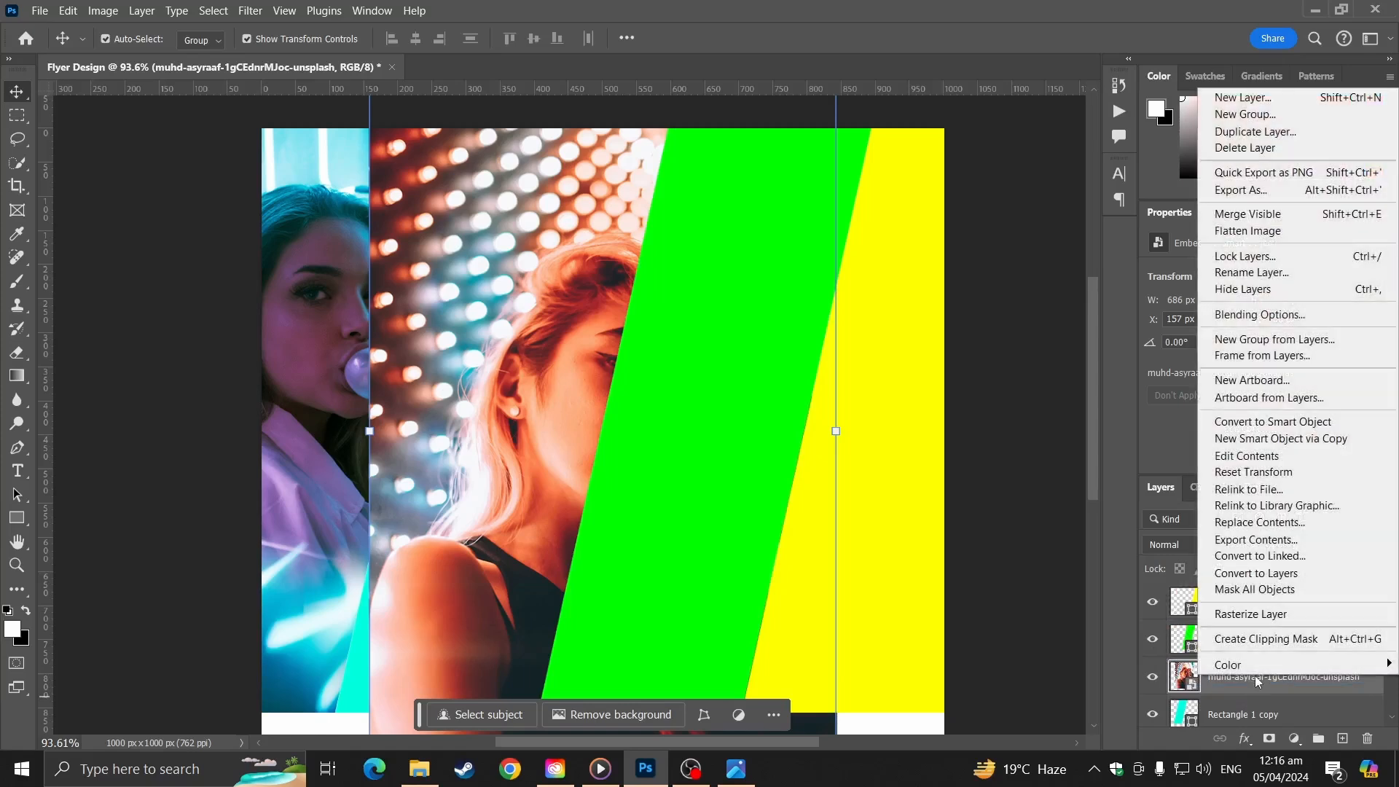
click(1262, 640)
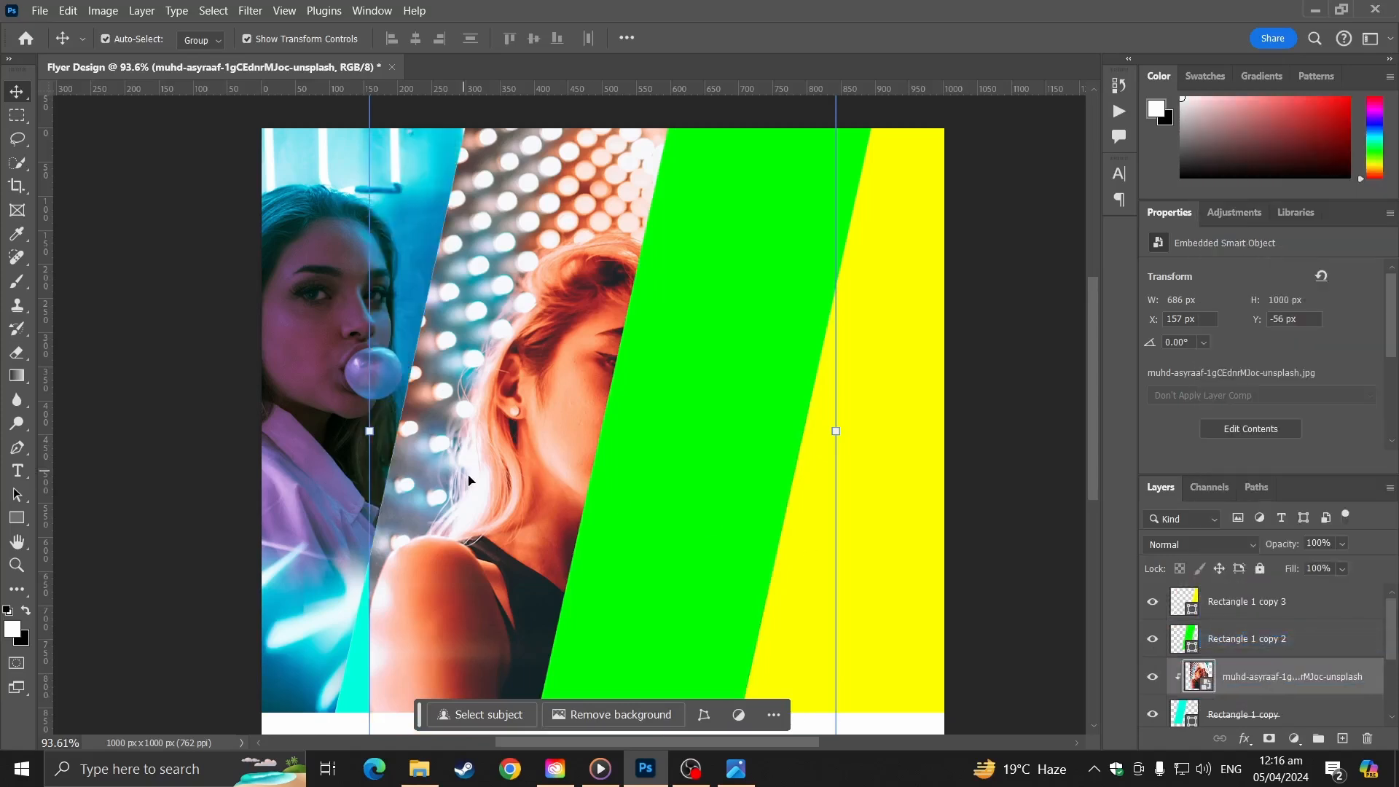
- Scale the orange-lit portrait to 653 x 951 px and position it at X 40 px, Y -95 px inside the second stripe
scroll(468, 565, down, 2)
drag(500, 641, 467, 602)
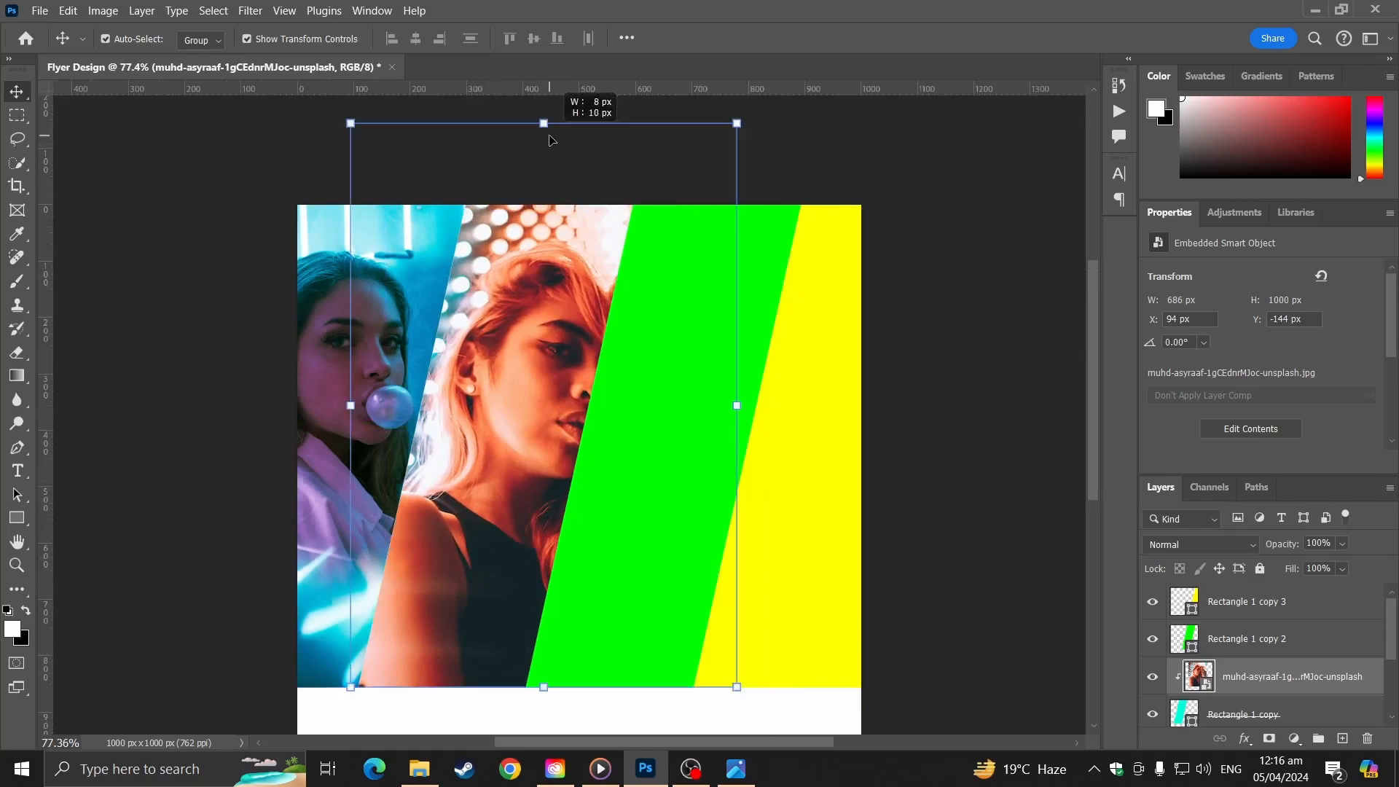
drag(547, 124, 547, 152)
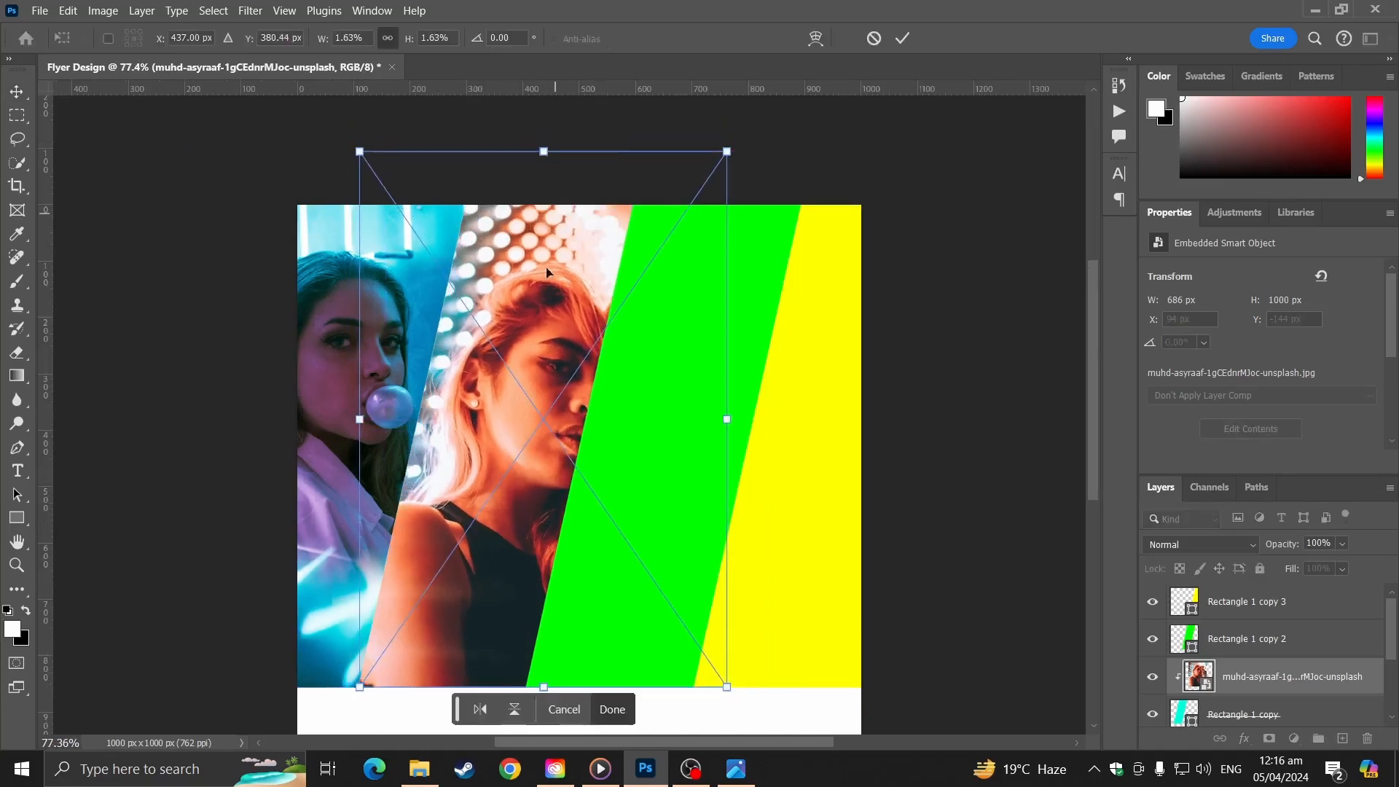
drag(538, 289, 499, 294)
key(Return)
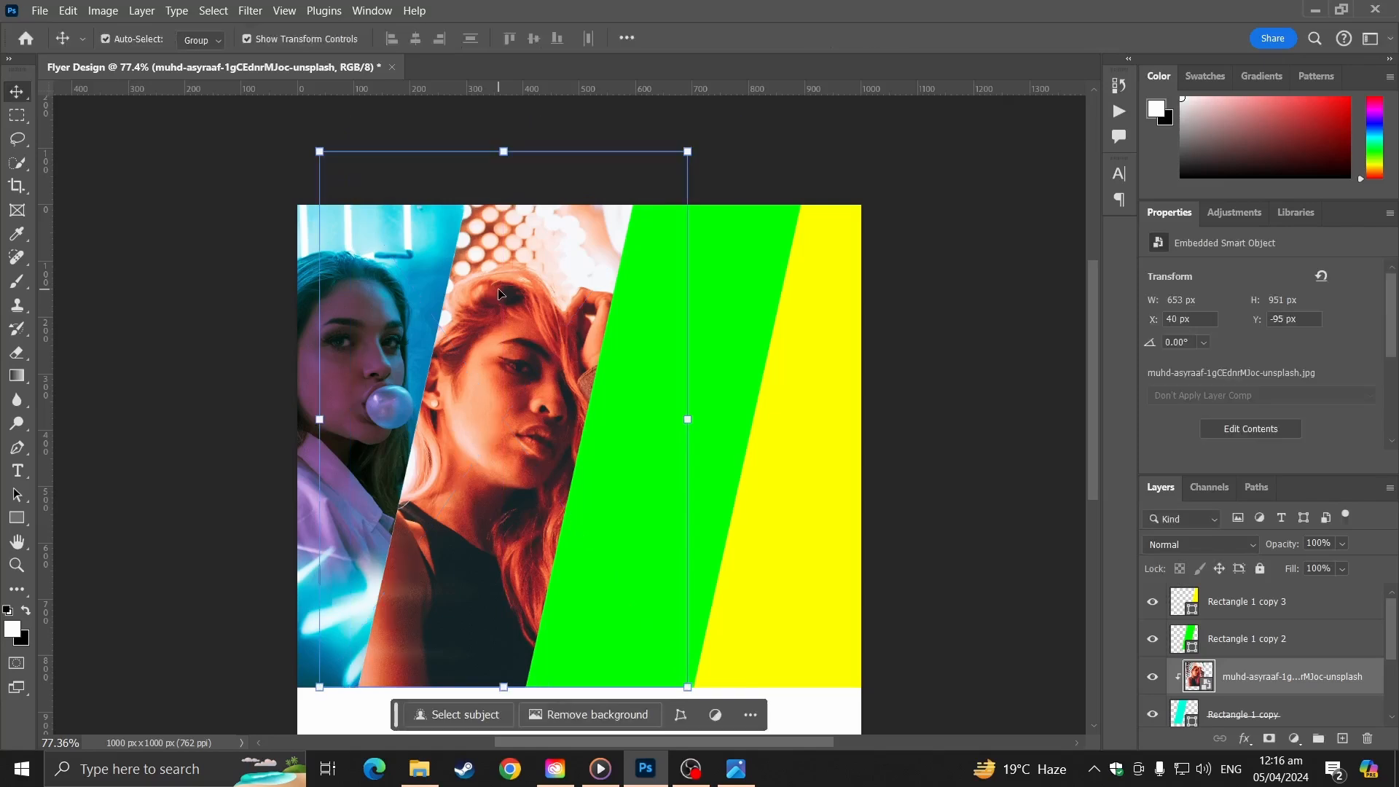
click(168, 319)
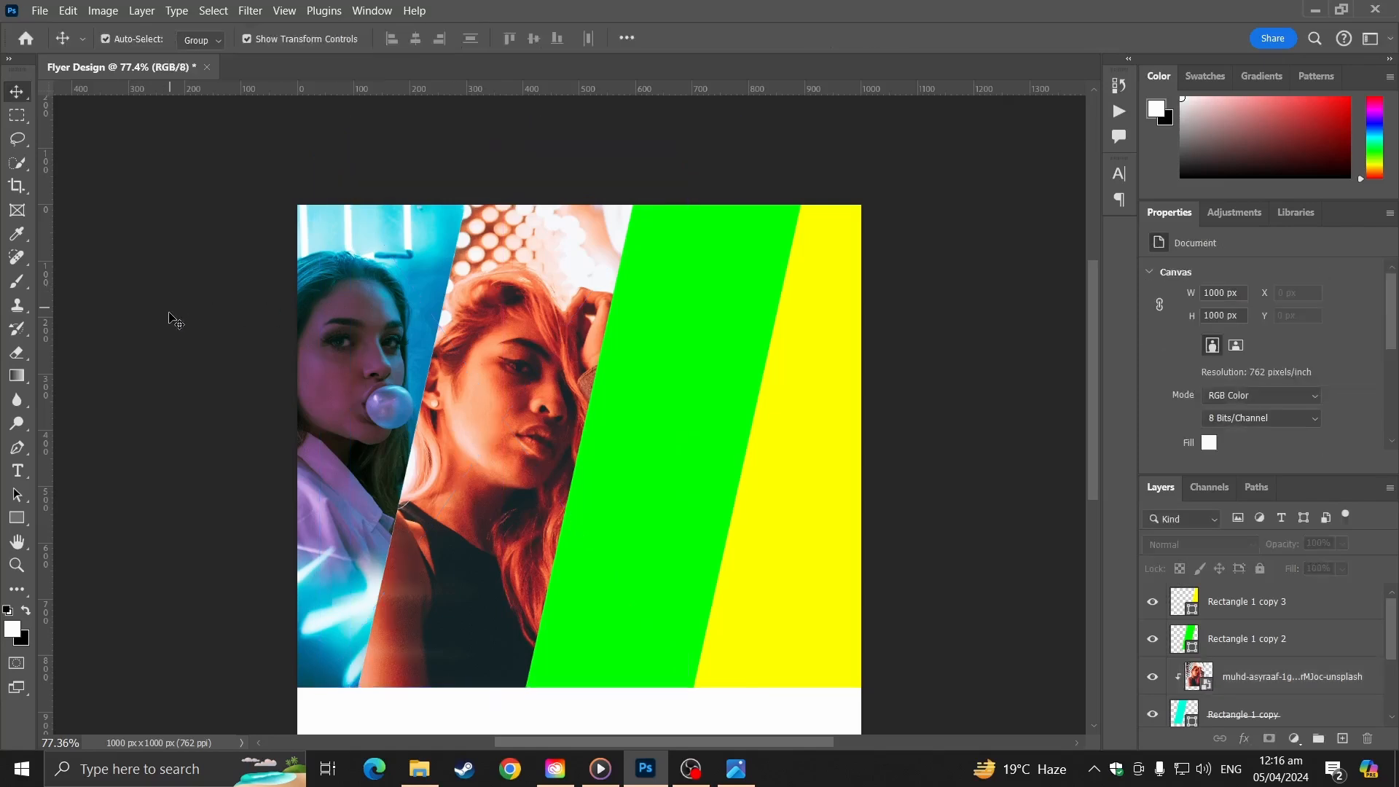
- Place the portrait of the woman with hoop earrings from Downloads above the green stripe and clip it to that stripe
click(1253, 636)
click(40, 11)
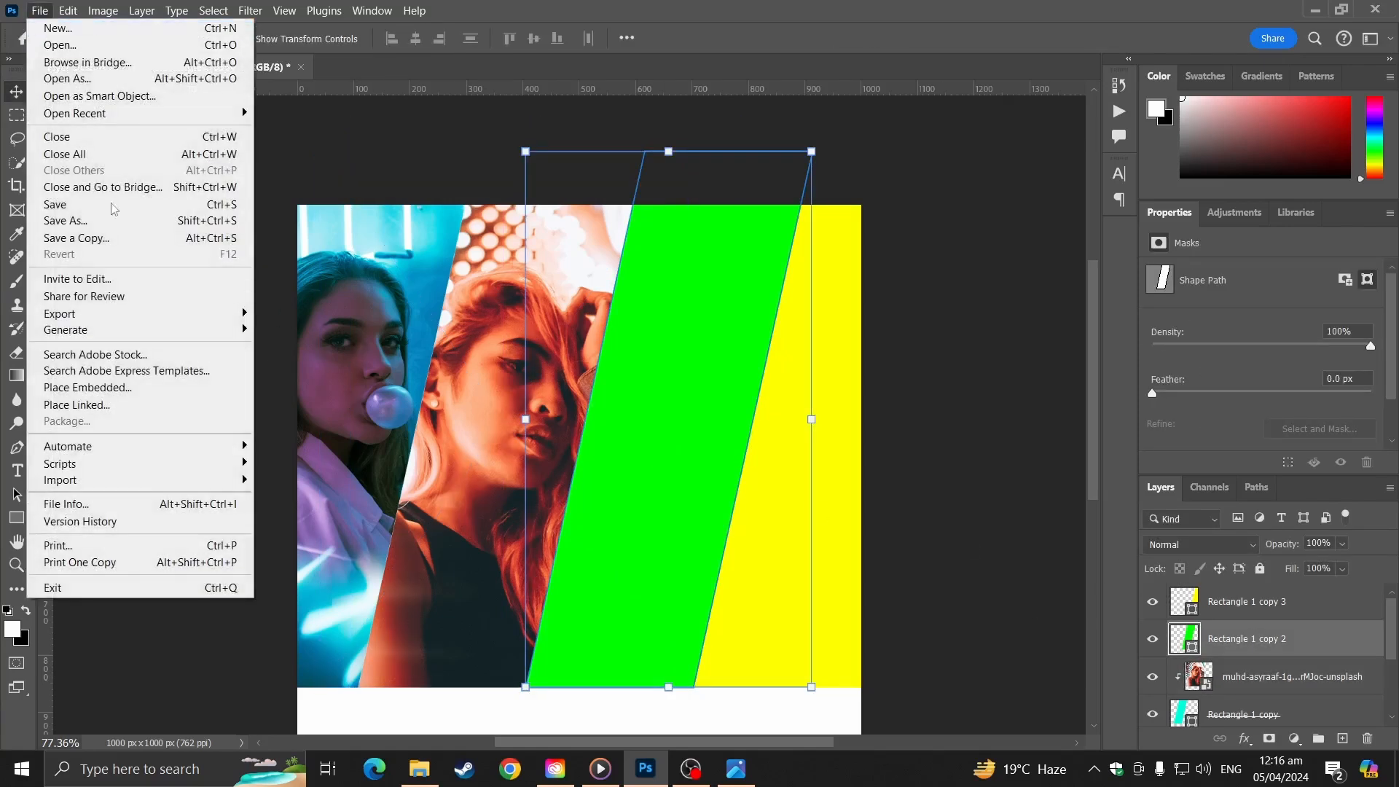
click(131, 392)
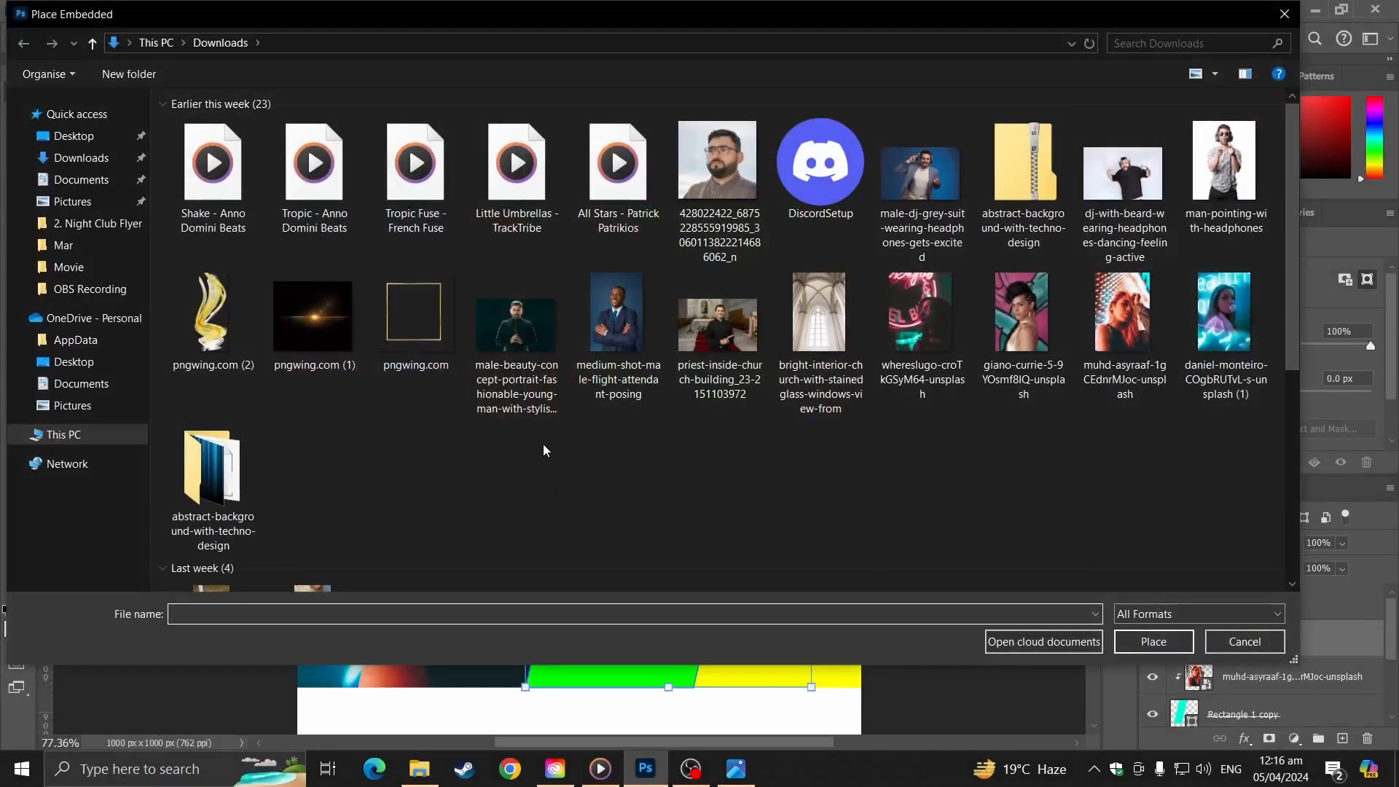
double_click(1020, 317)
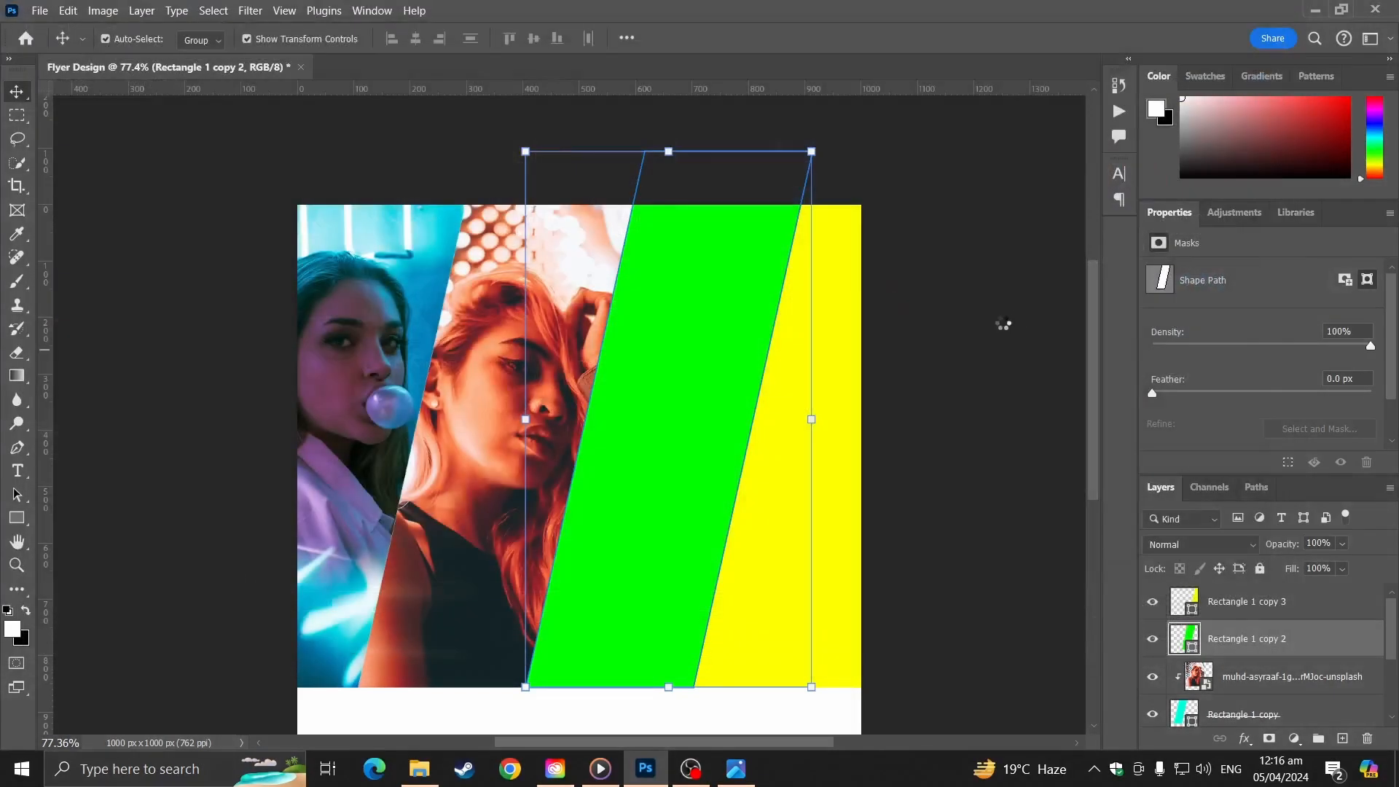
key(Return)
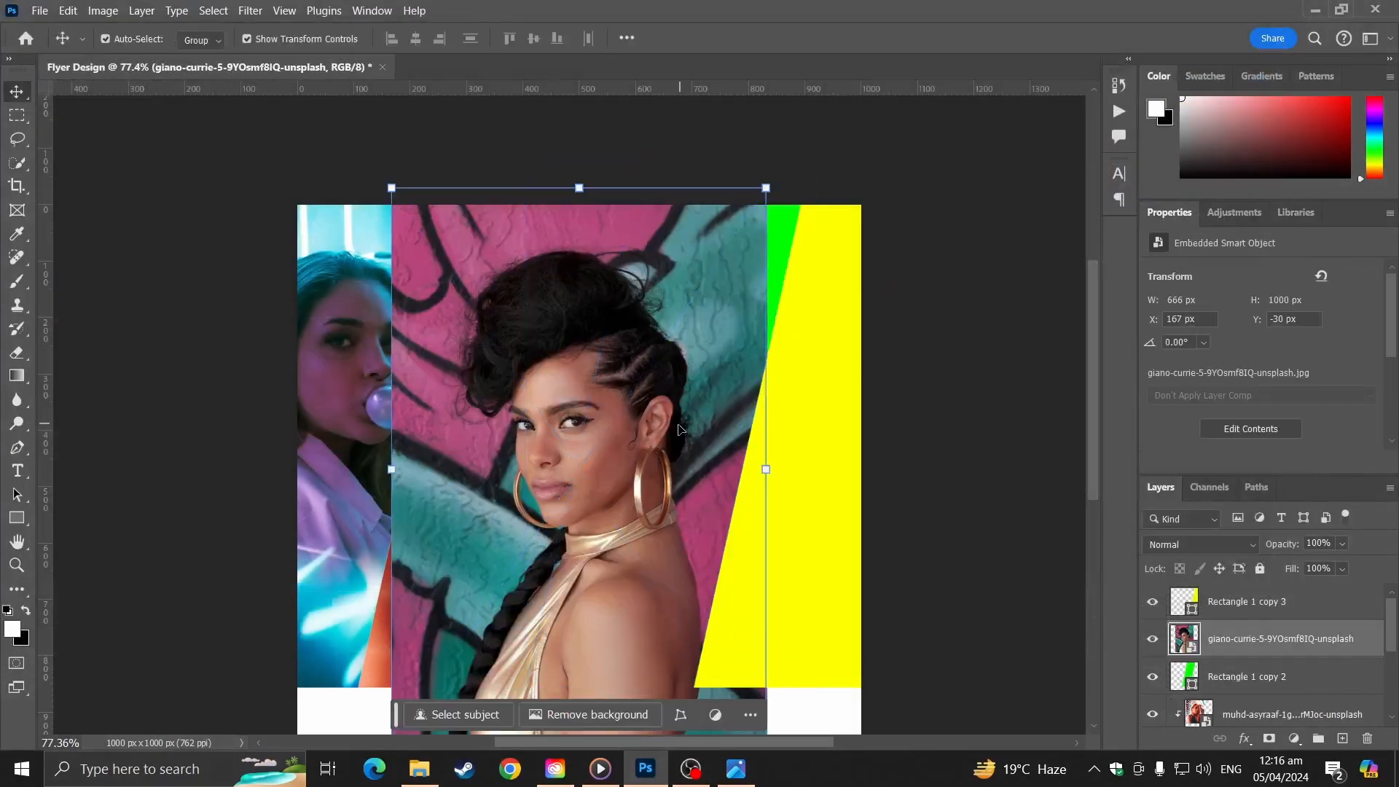
alt+click(1246, 658)
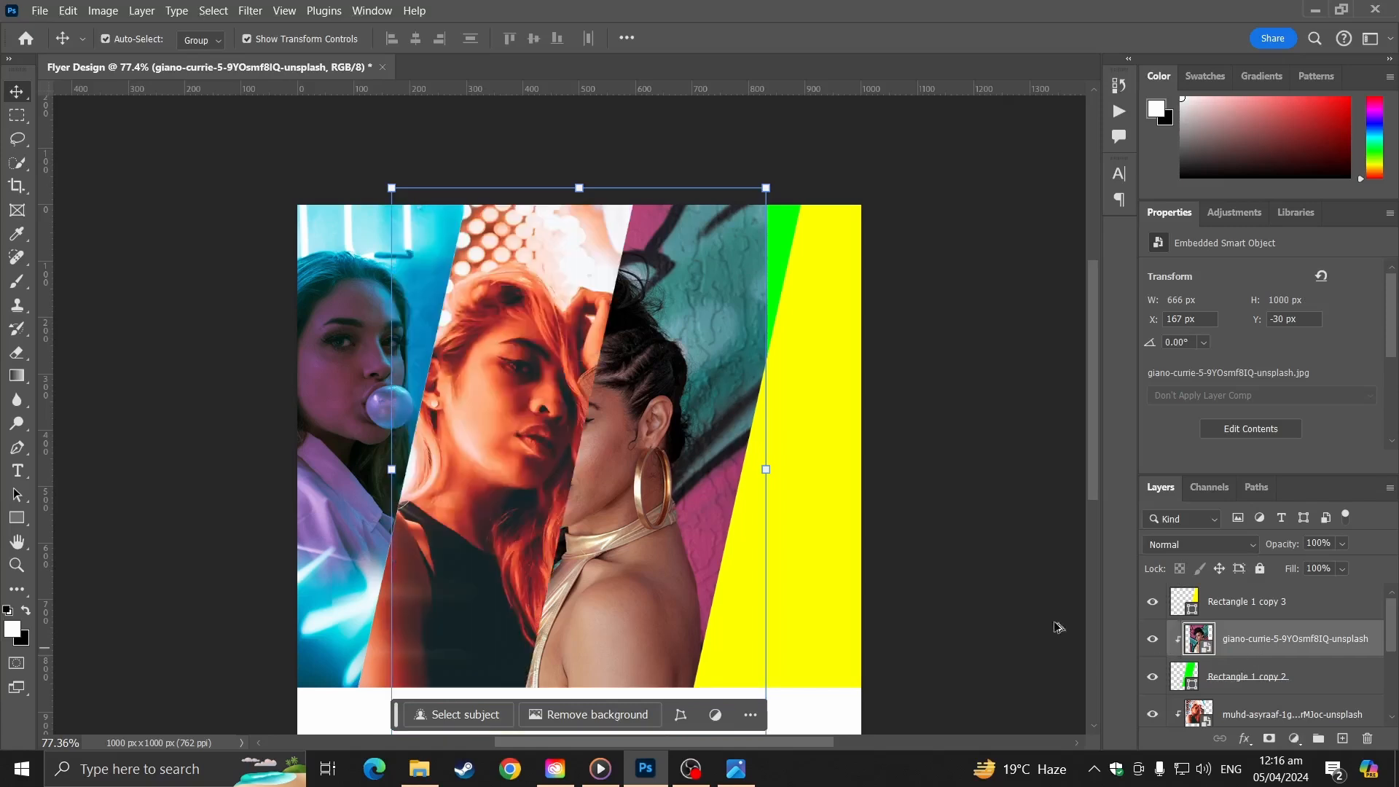
- Scale the hoop-earring portrait to 608 x 911 px and position it at X 387 px, Y -55 px inside the third stripe
drag(612, 503, 722, 437)
drag(688, 124, 696, 177)
key(Return)
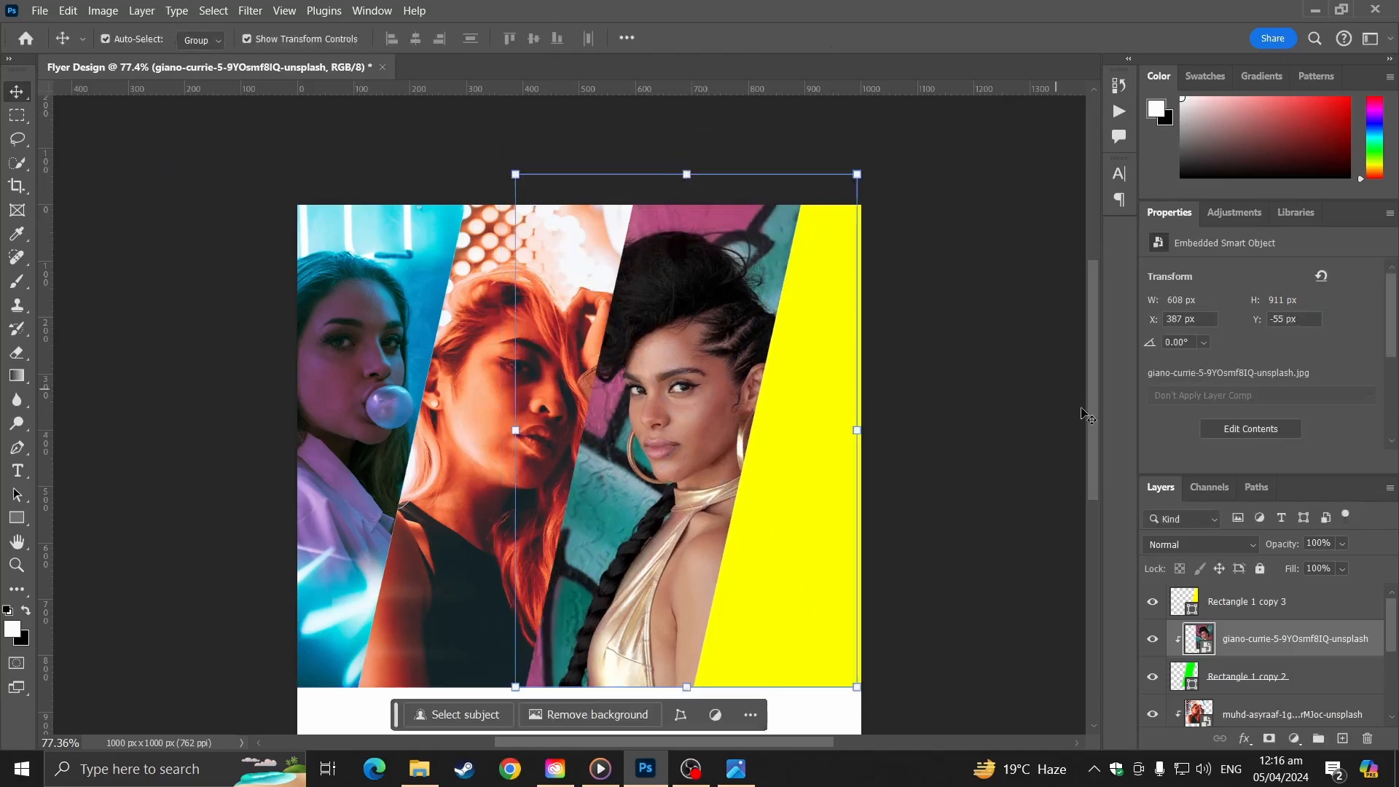
click(962, 433)
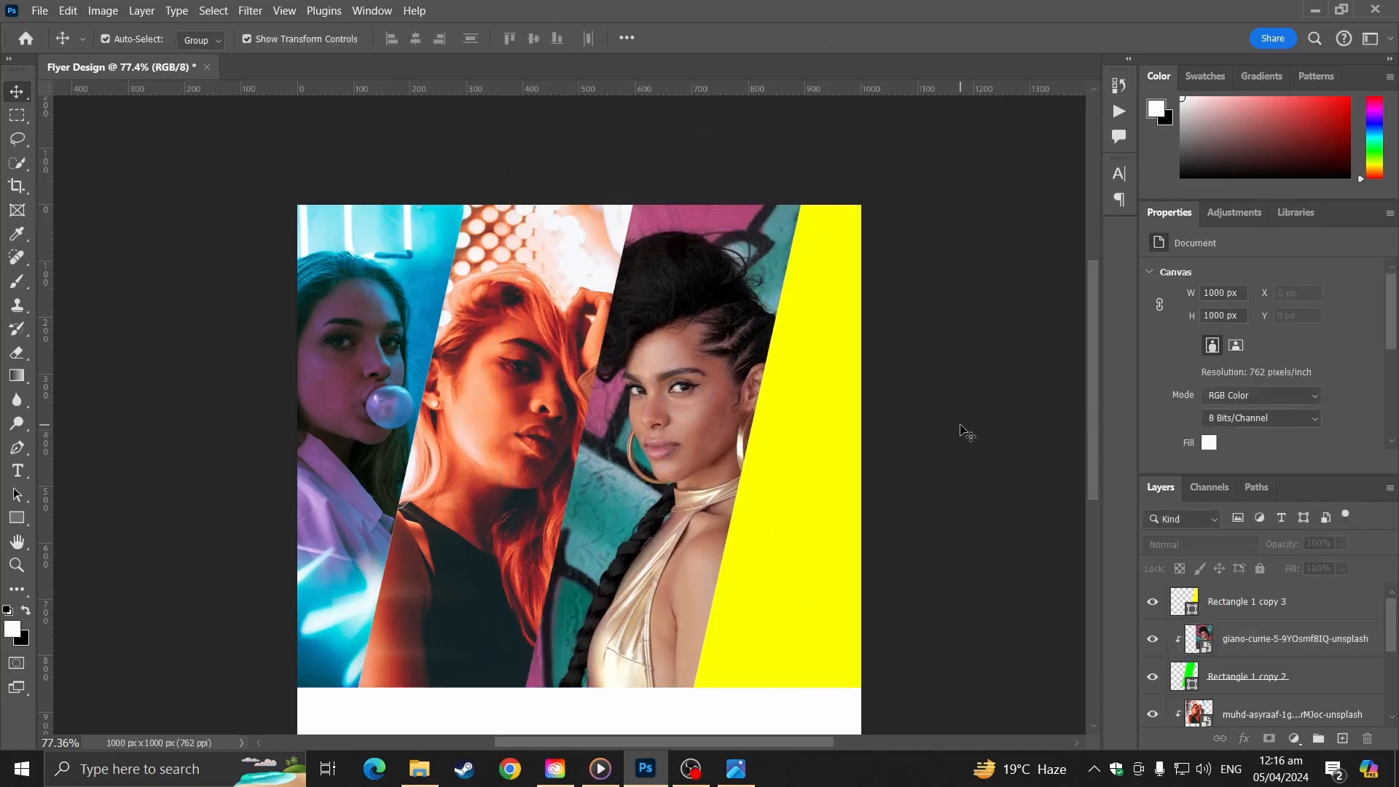
- Place the red neon portrait of the woman with round glasses from Downloads and clip it to the yellow stripe
click(66, 10)
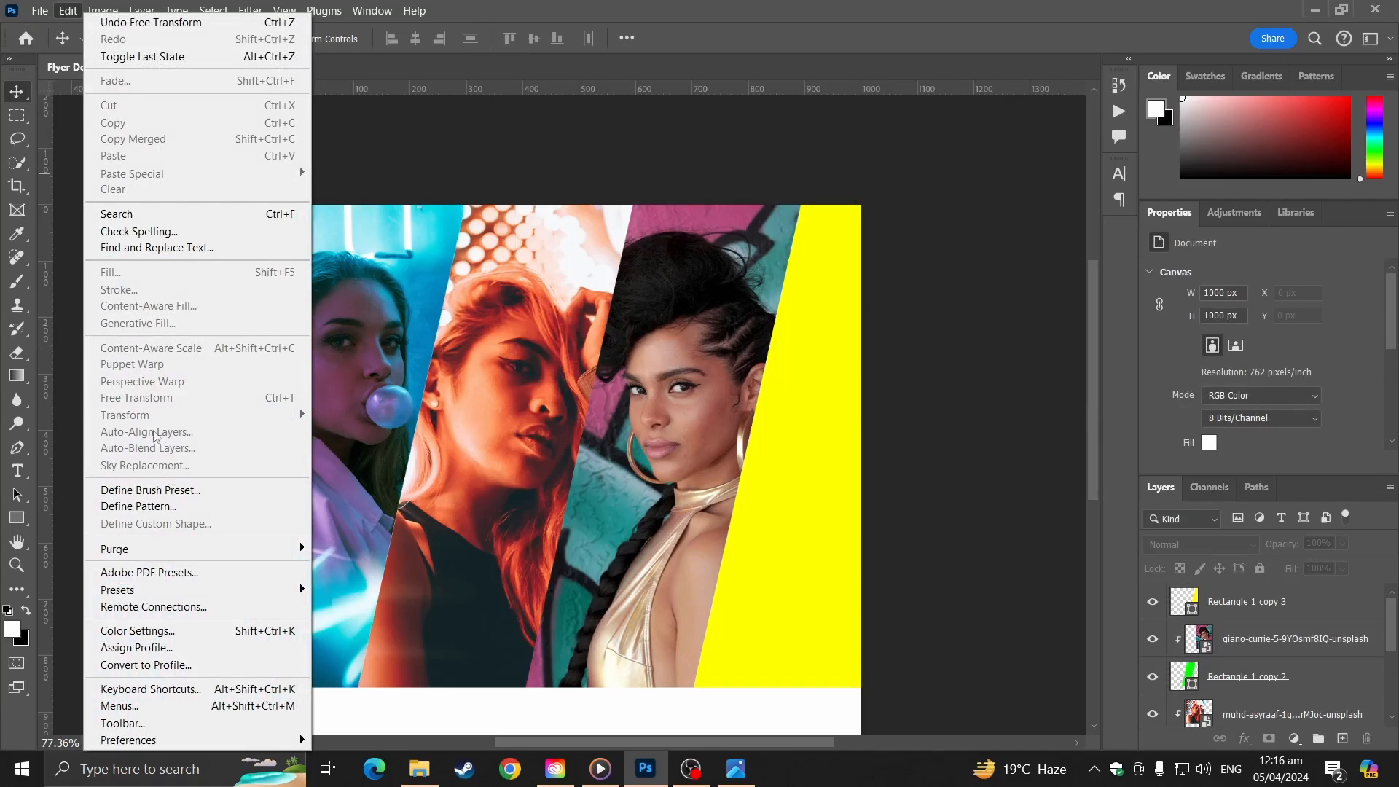
mouse_move(39, 11)
click(134, 388)
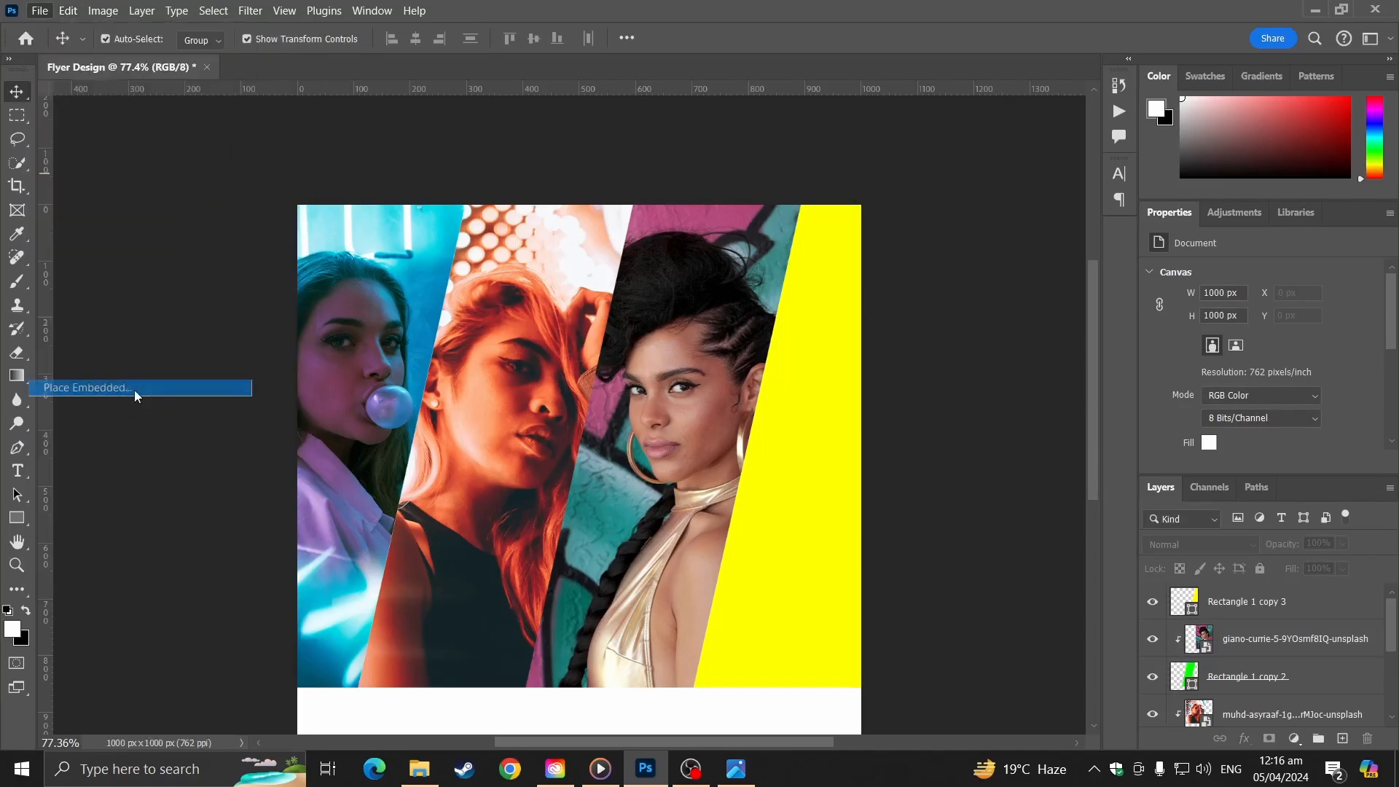
click(960, 335)
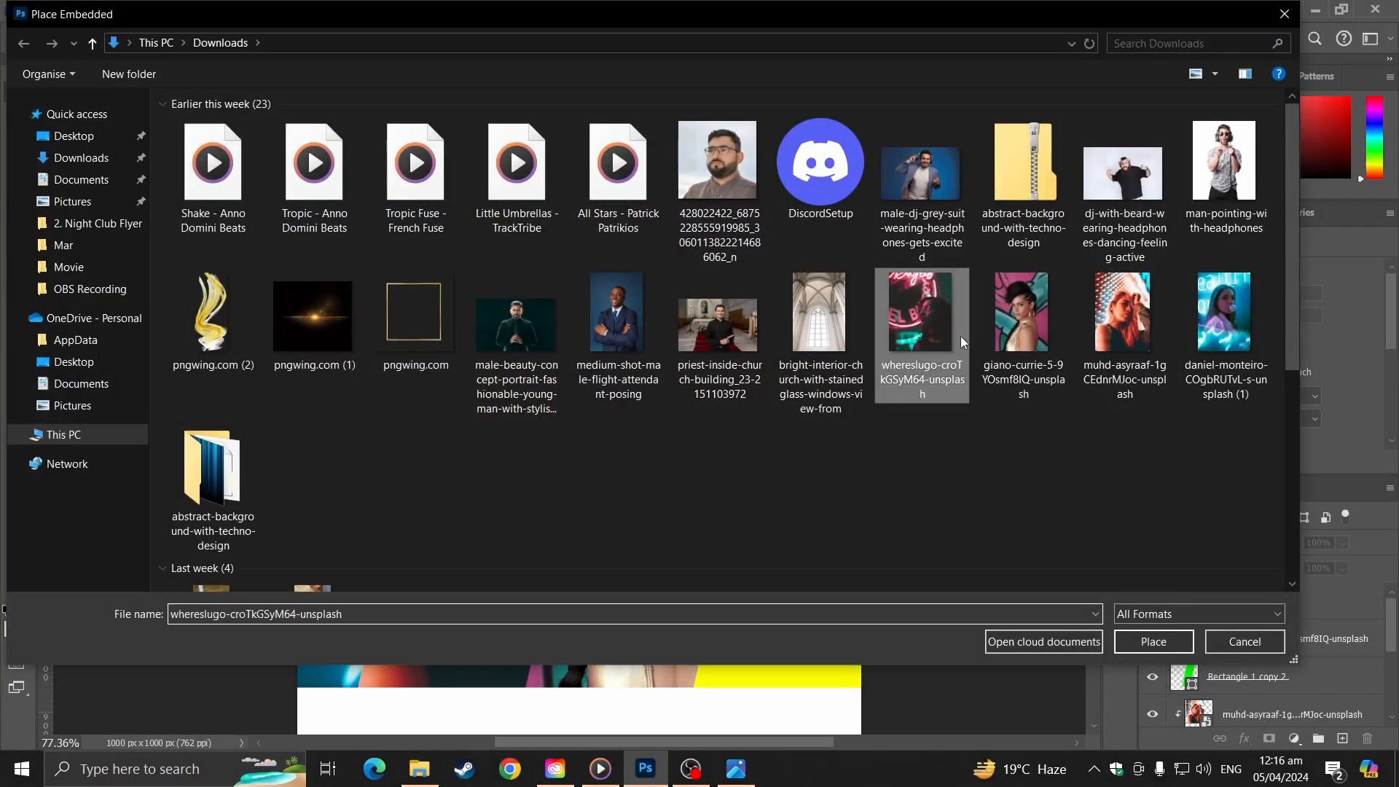
double_click(960, 335)
drag(693, 513, 741, 450)
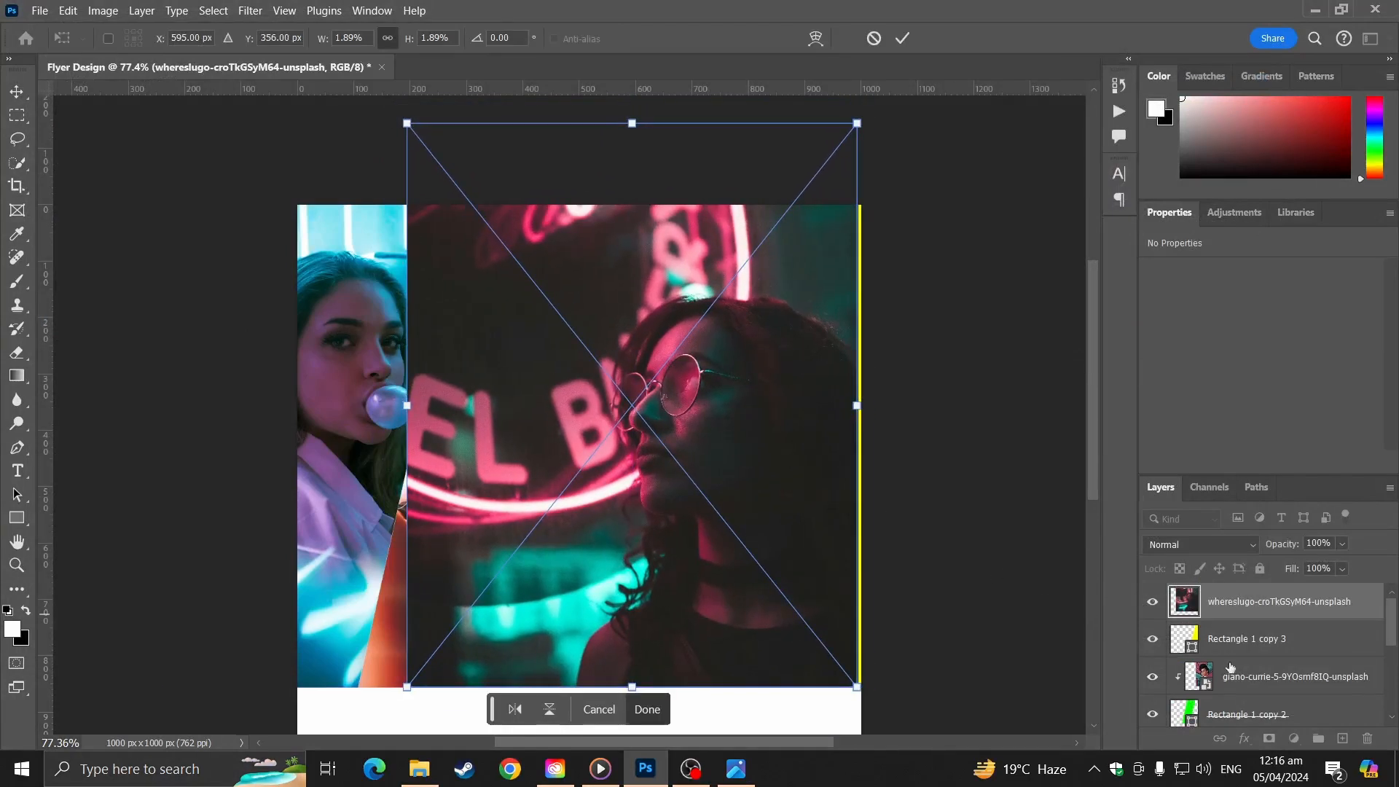
alt+click(1251, 618)
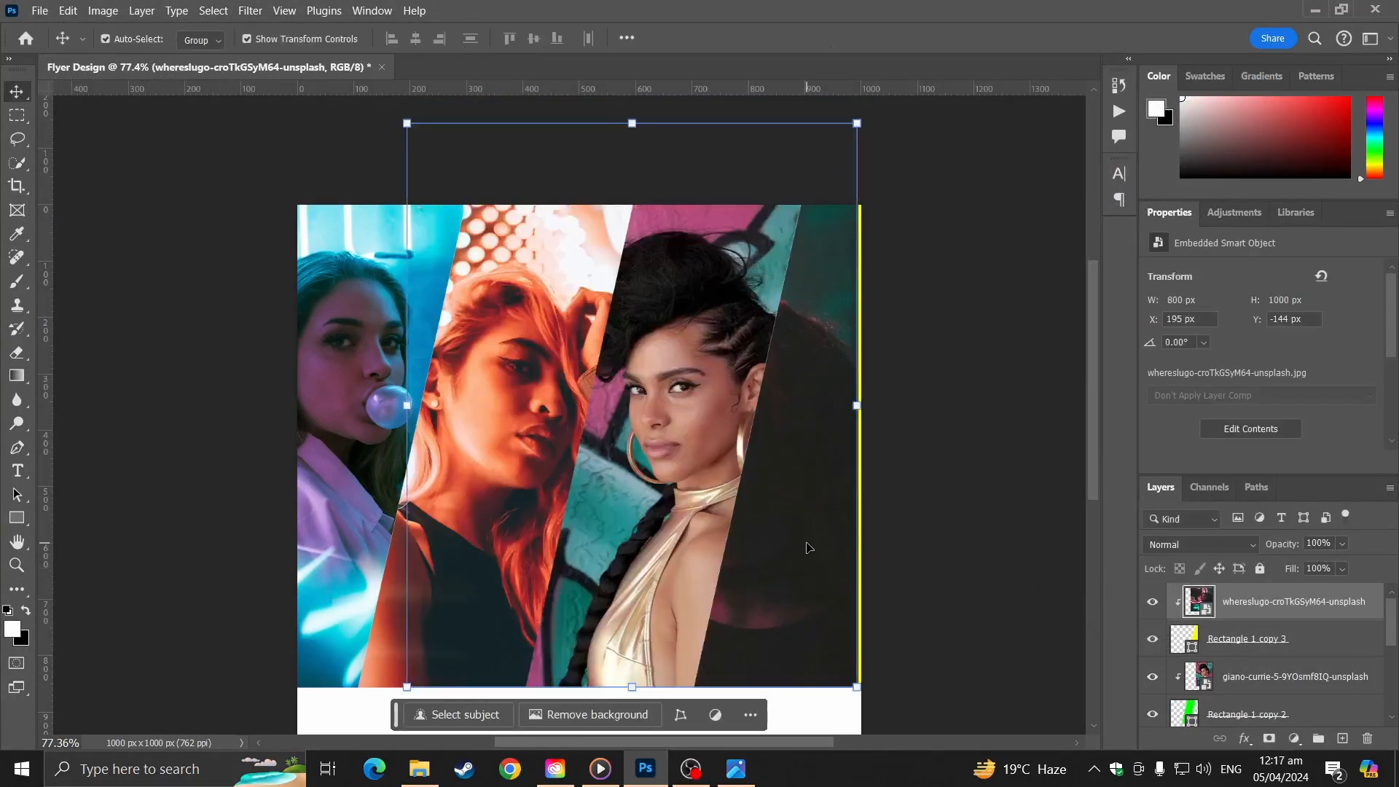
- Shrink the round-glasses portrait proportionally and shift it so the woman's face fits within the fourth stripe
drag(806, 543, 826, 543)
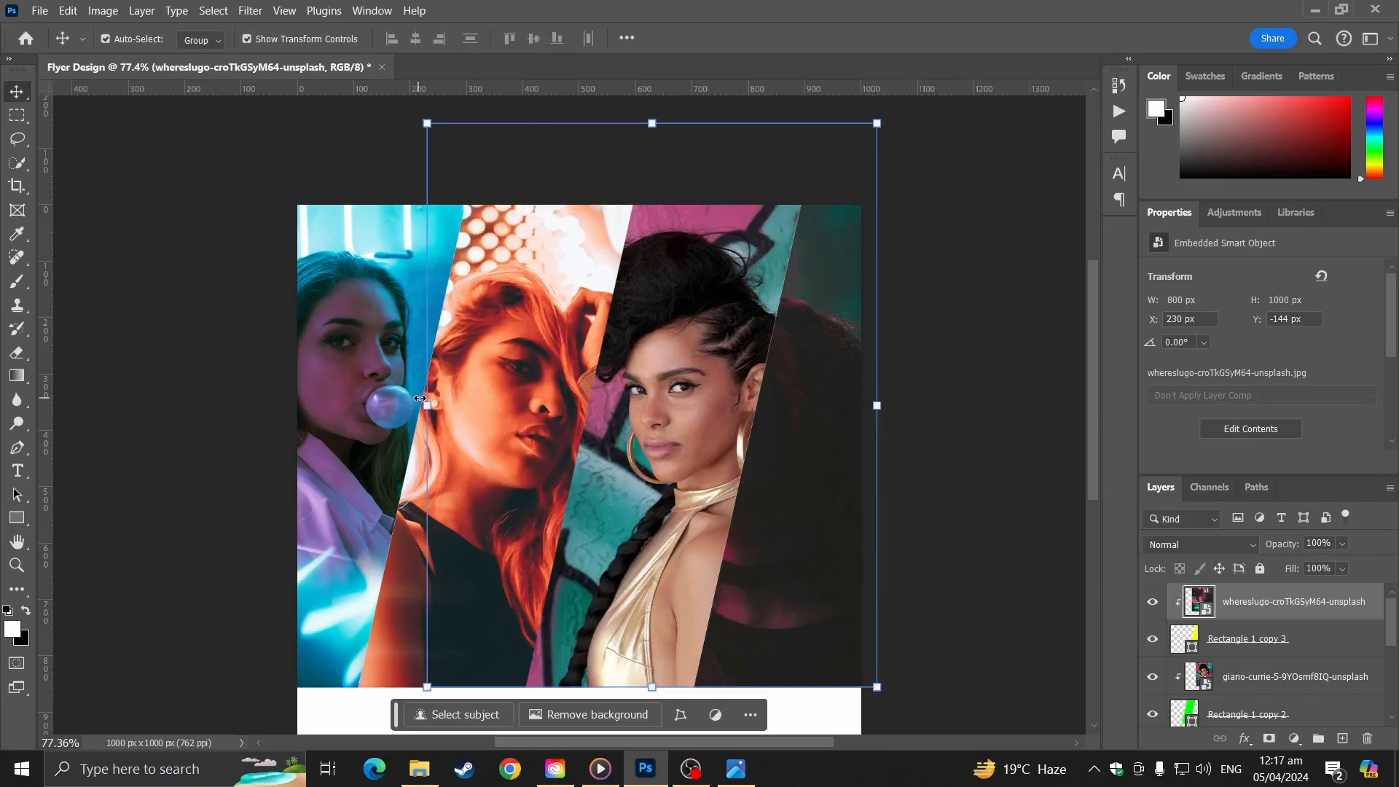
drag(419, 399, 582, 429)
drag(823, 485, 823, 587)
drag(743, 313, 739, 160)
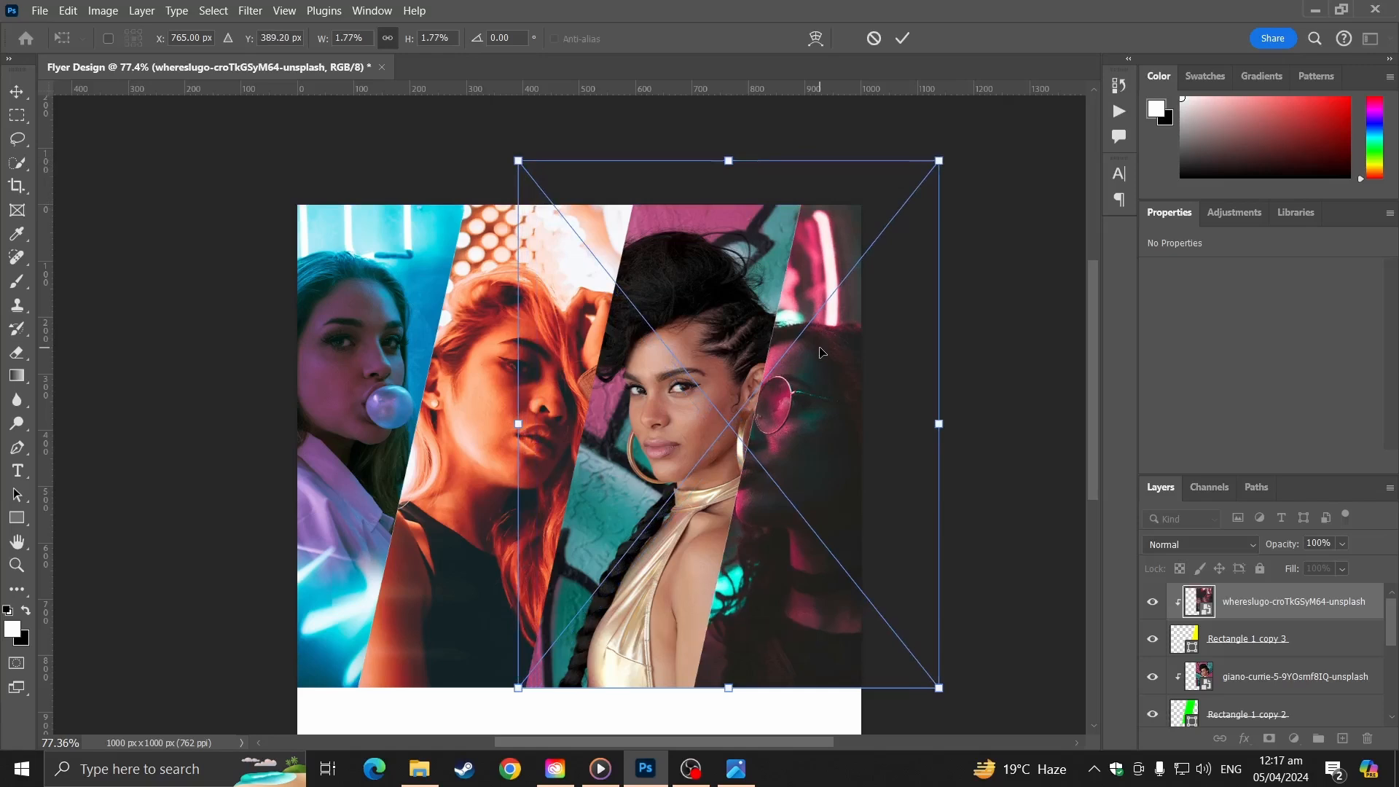
drag(821, 353, 859, 348)
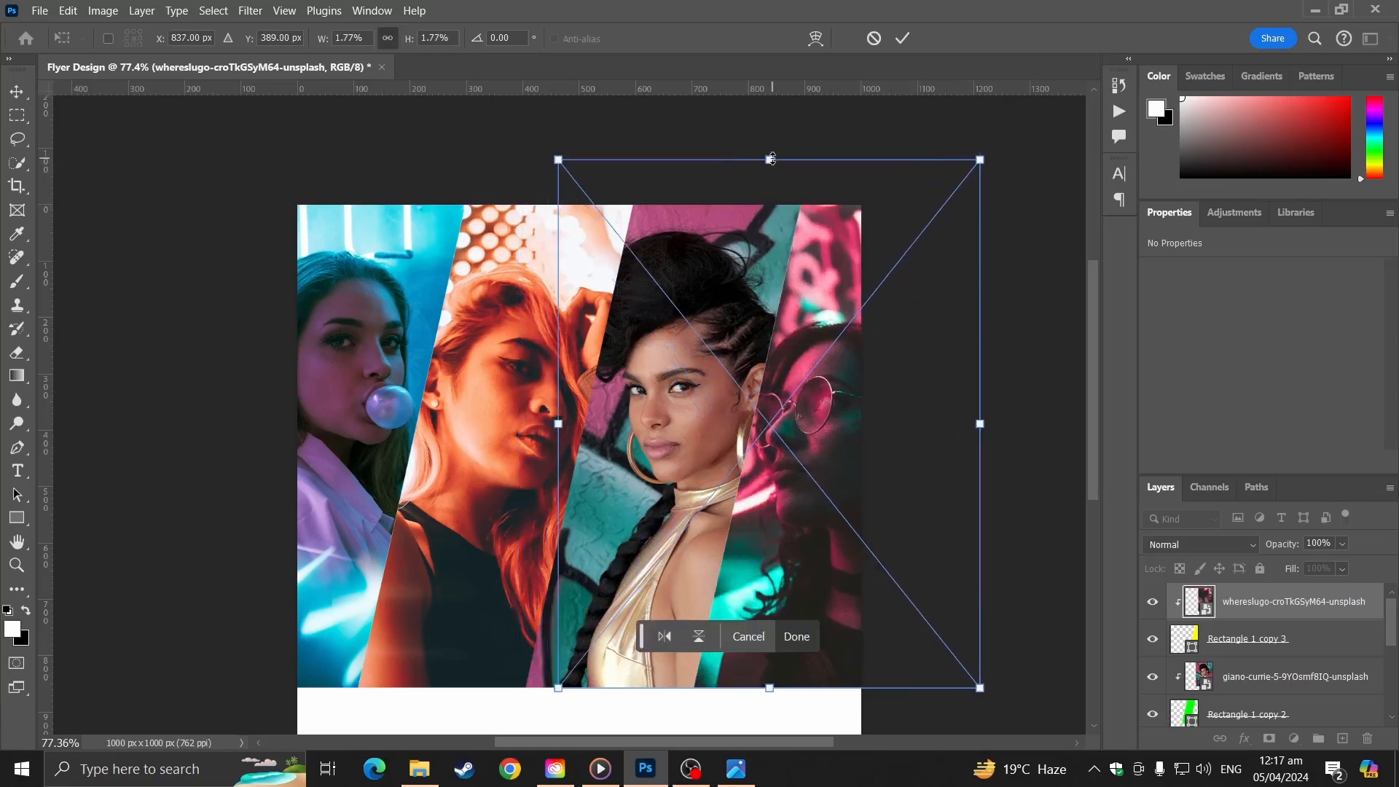
mouse_move(771, 158)
mouse_down()
mouse_move(771, 93)
mouse_move(769, 153)
mouse_move(787, 168)
mouse_up()
key(Return)
scroll(966, 461, down, 3)
click(955, 456)
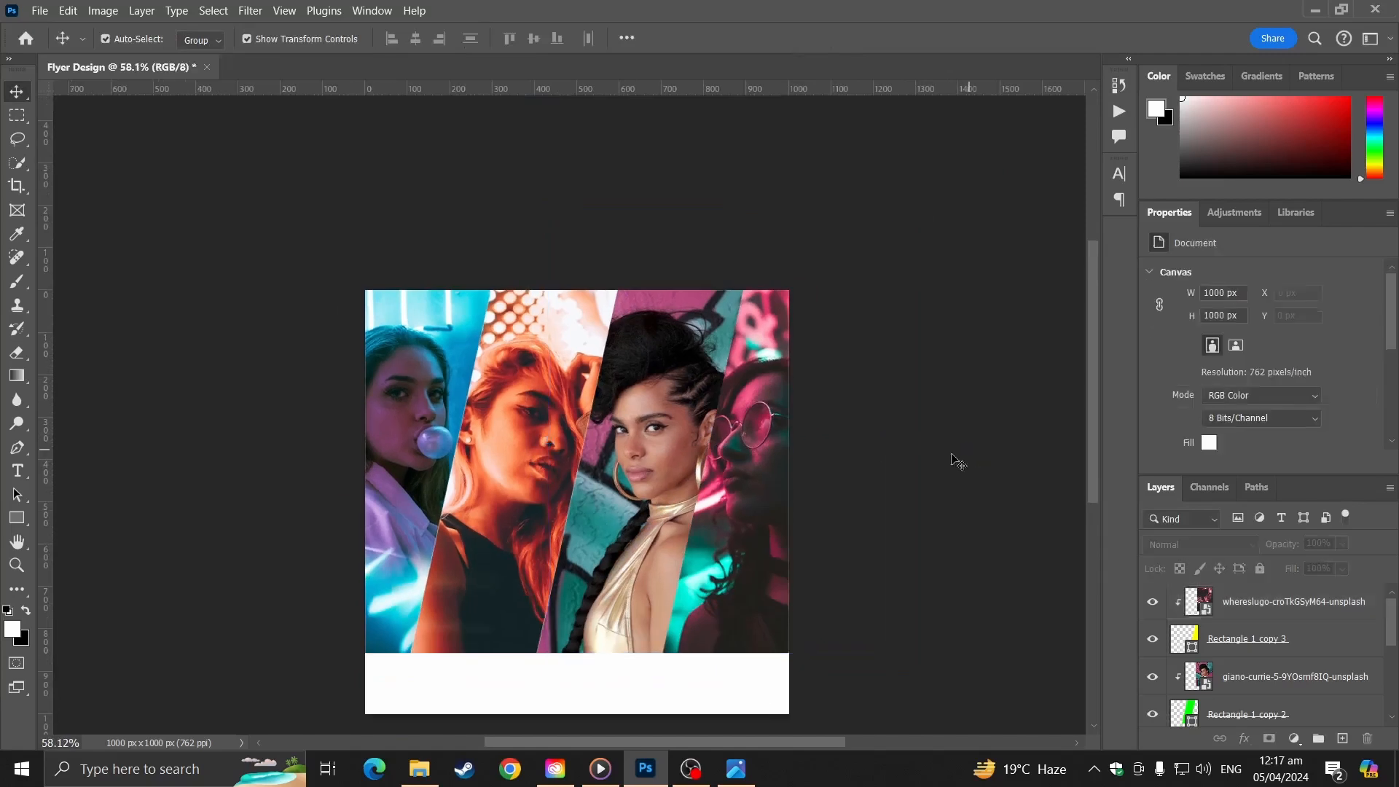
scroll(954, 461, up, 2)
drag(766, 497, 751, 364)
scroll(412, 389, up, 3)
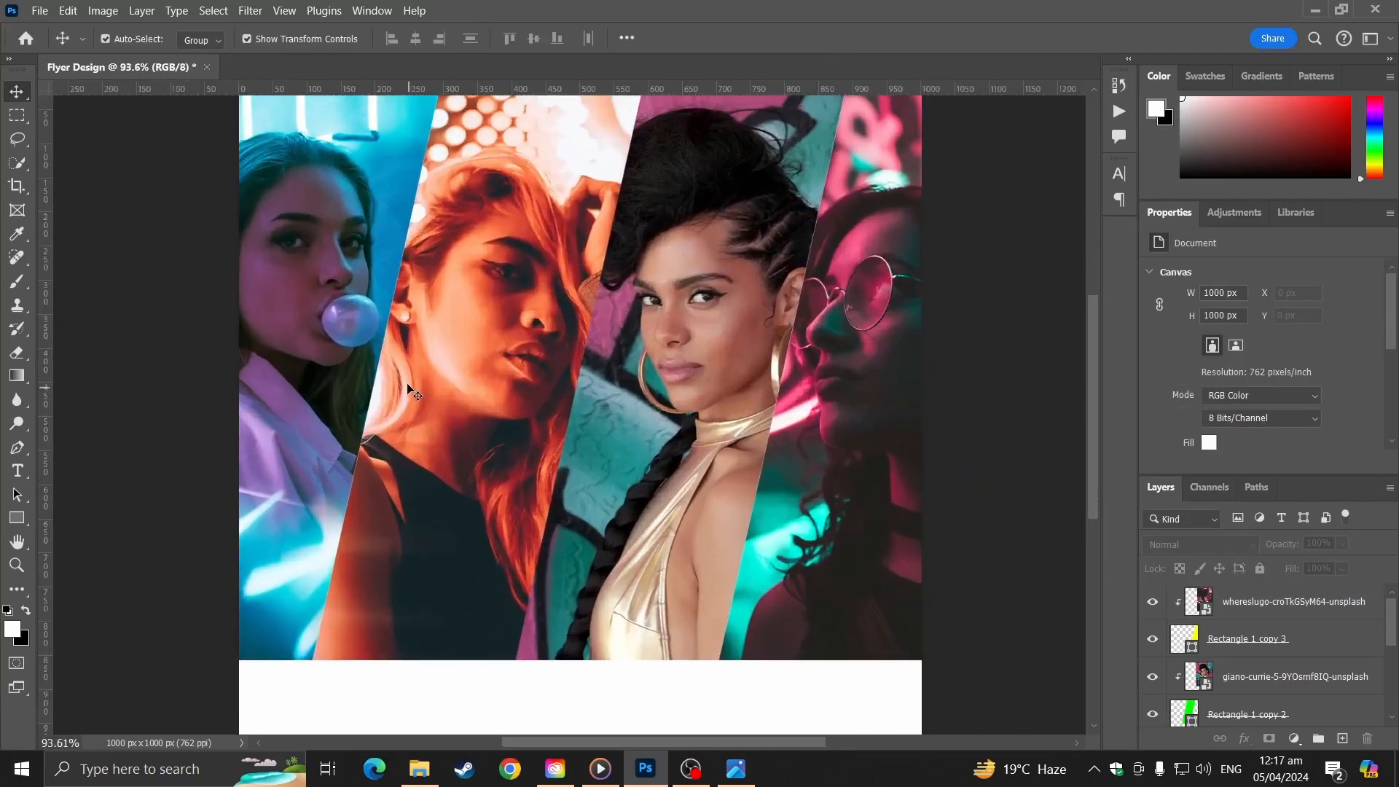
scroll(420, 370, down, 1)
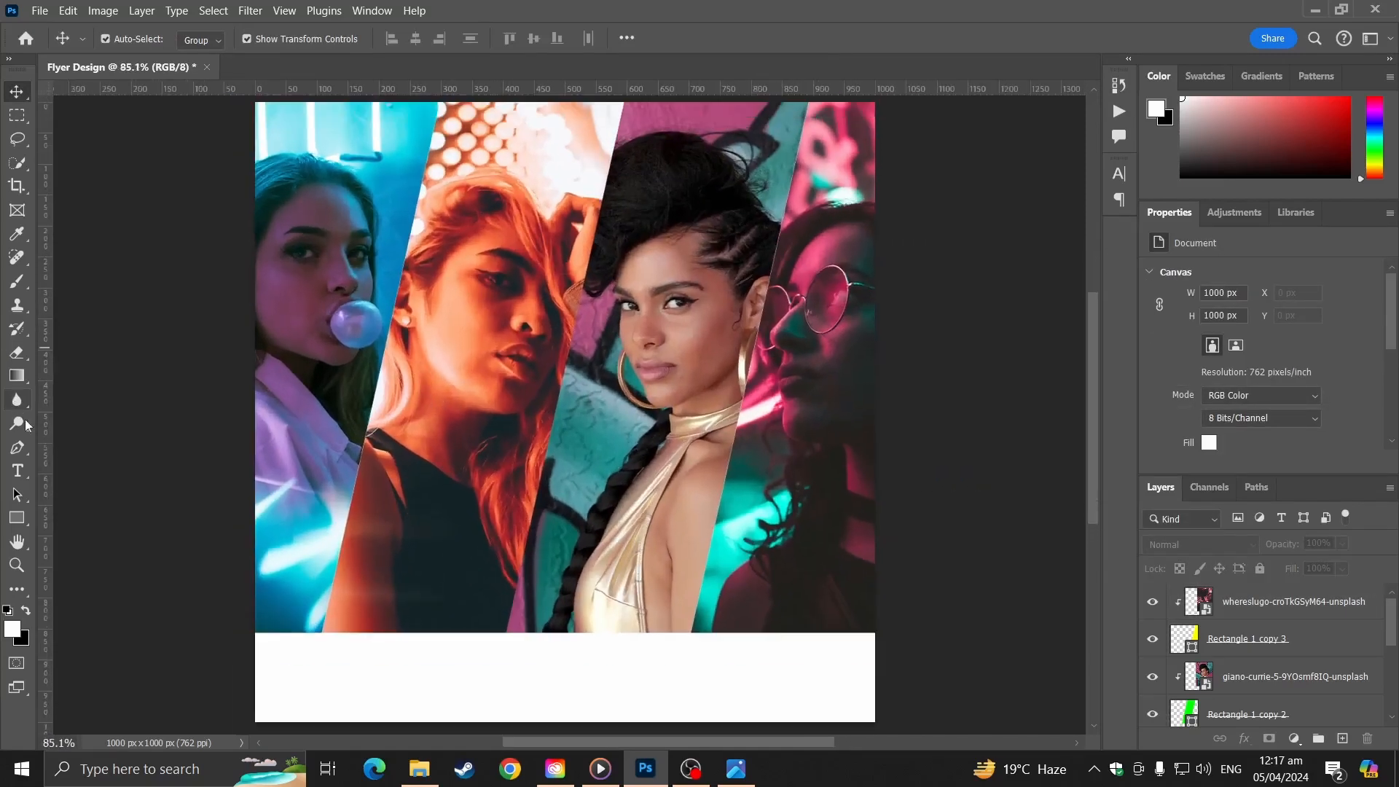
scroll(44, 462, down, 1)
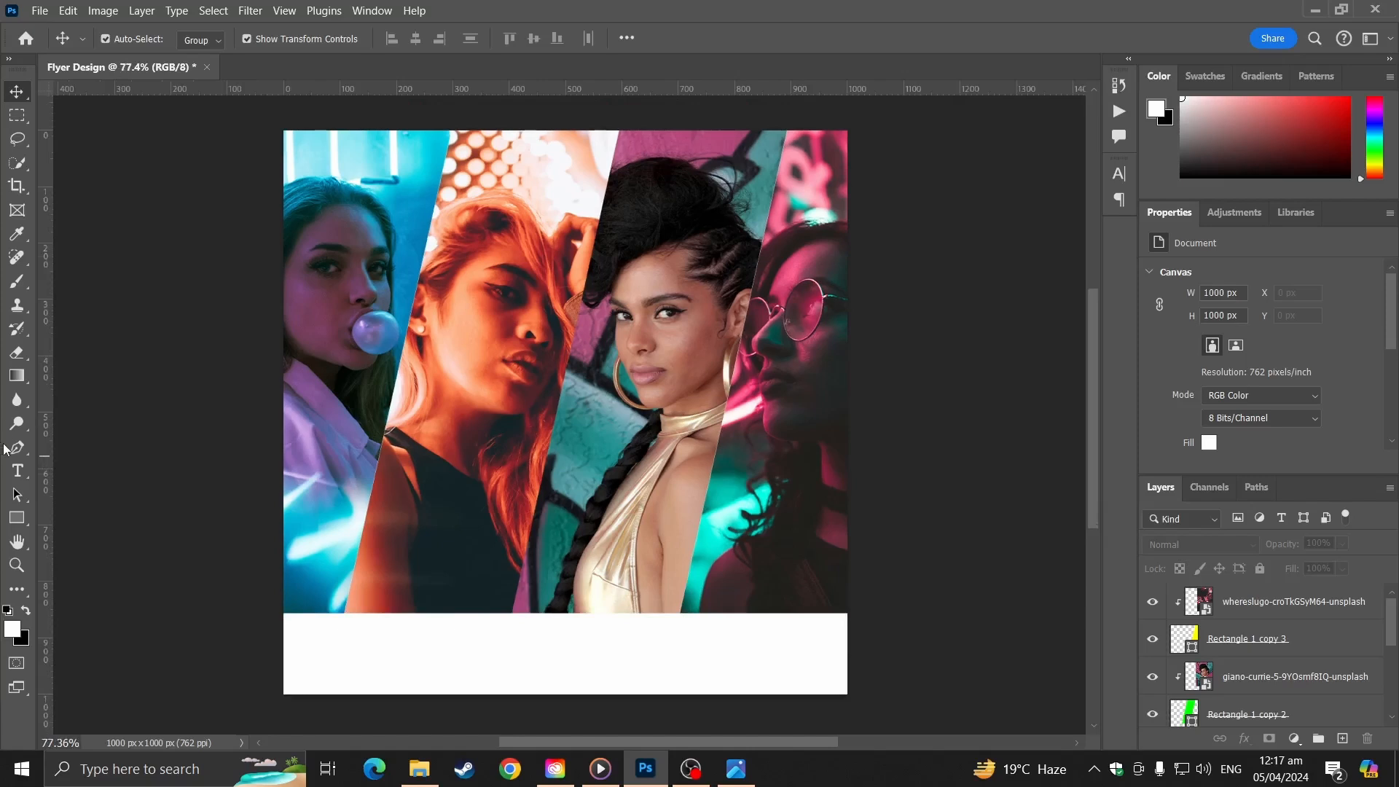
click(16, 517)
scroll(545, 402, up, 2)
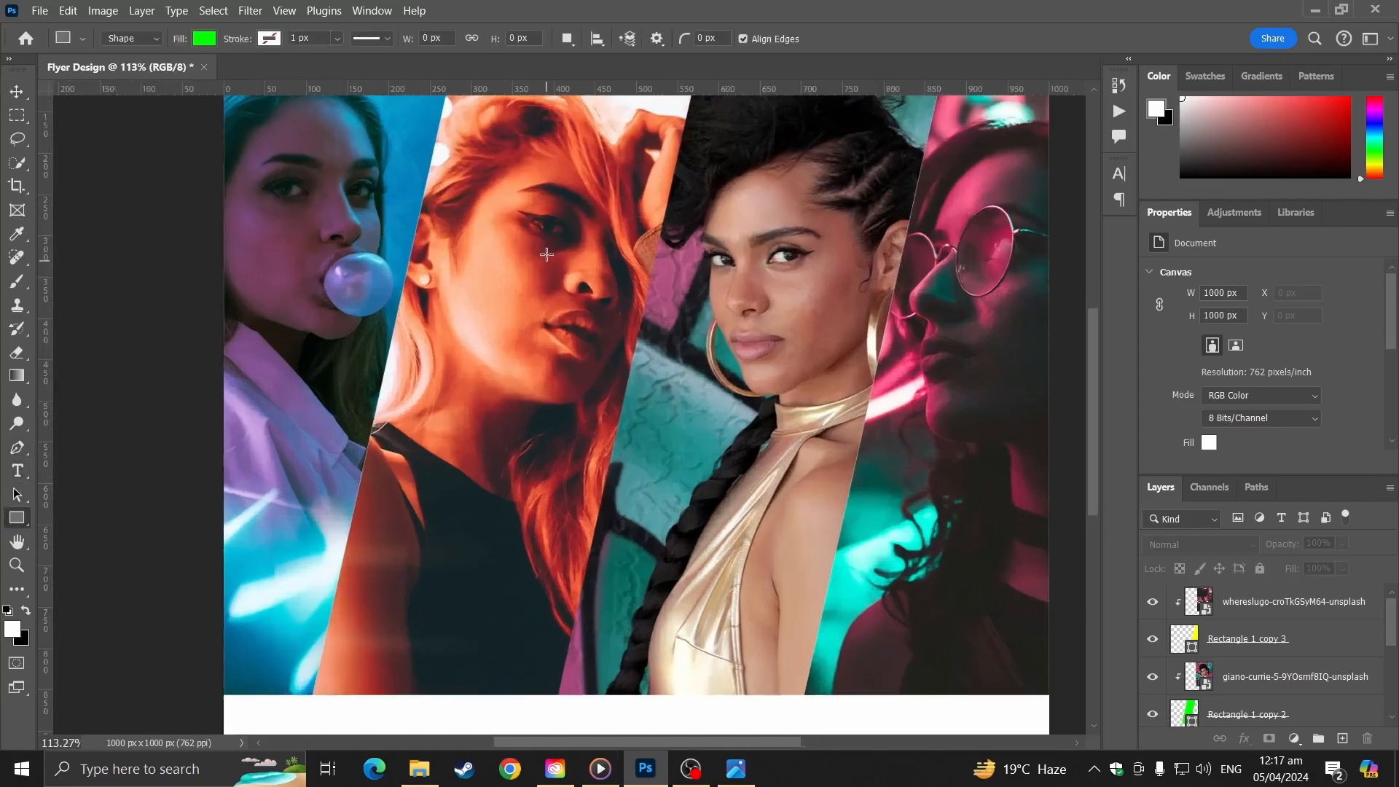
- Paint a thin white vertical line, about 7 px wide and 599 px tall, on a new layer inside a narrow rectangular selection, then deselect
click(27, 121)
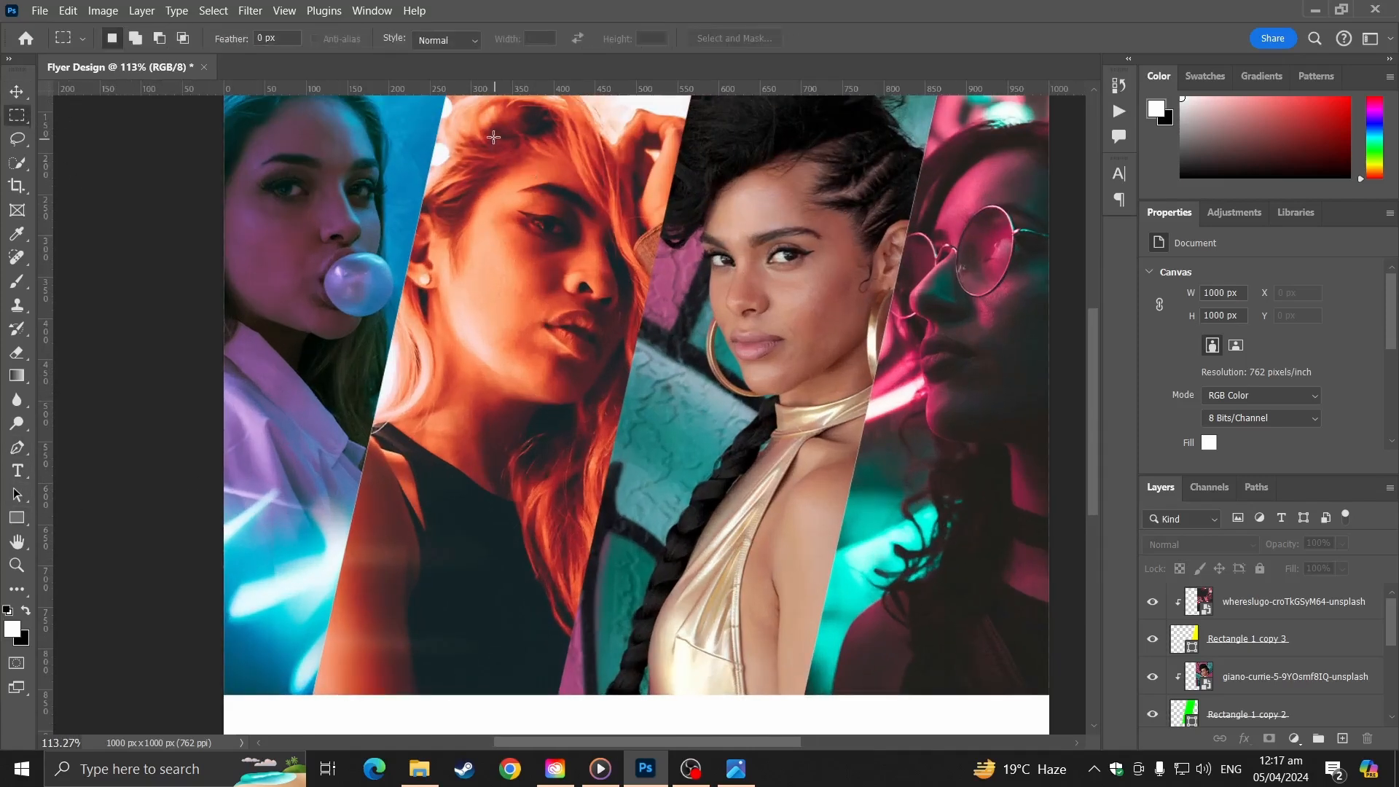
drag(493, 136, 499, 631)
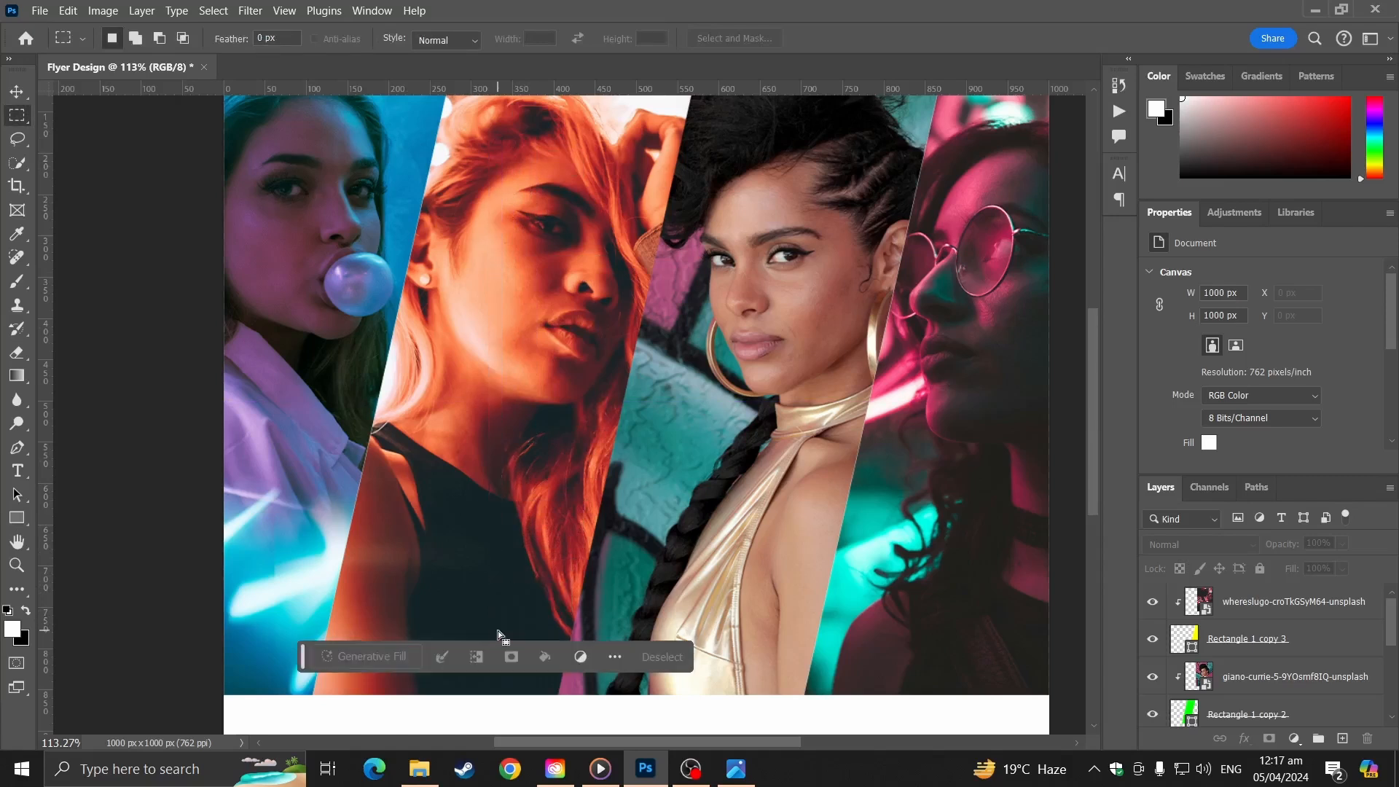
click(19, 282)
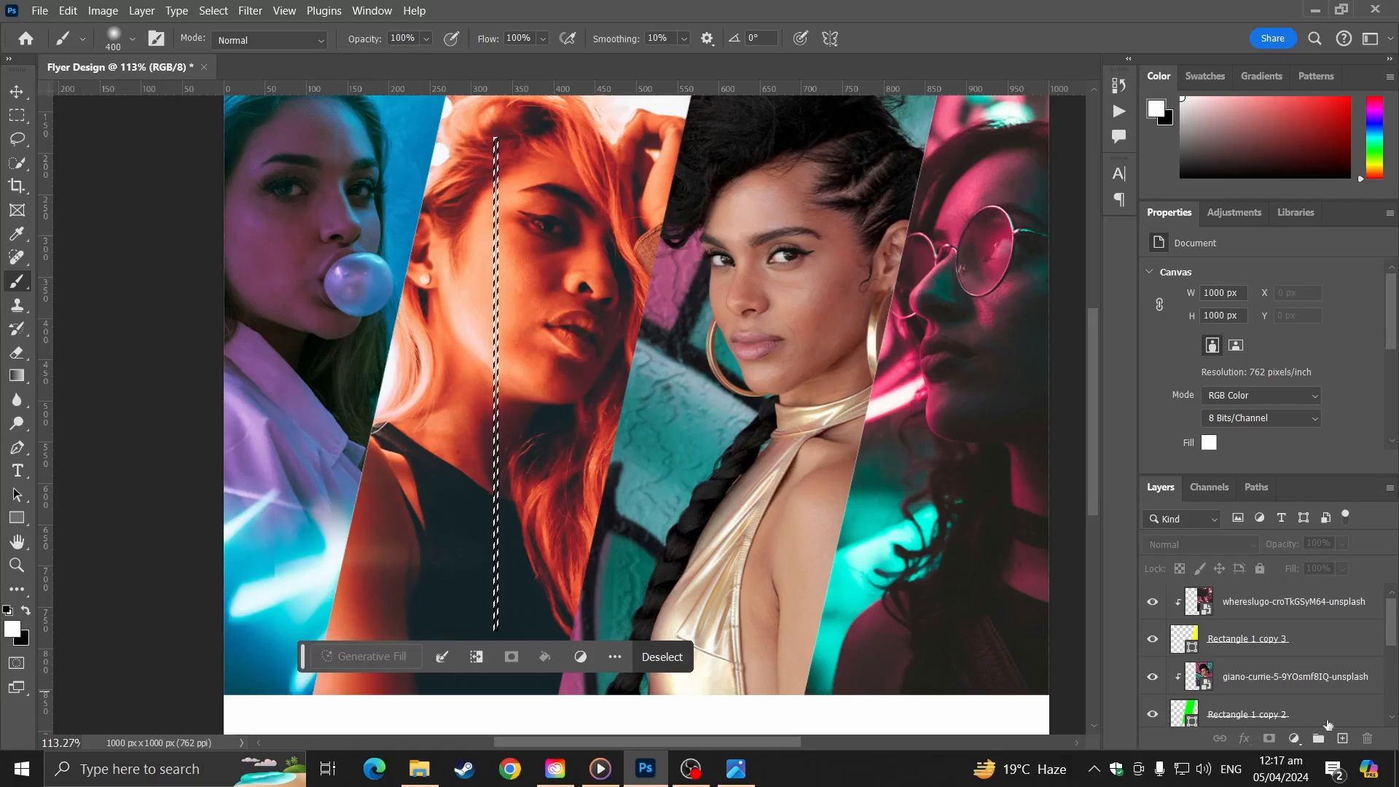
click(1342, 738)
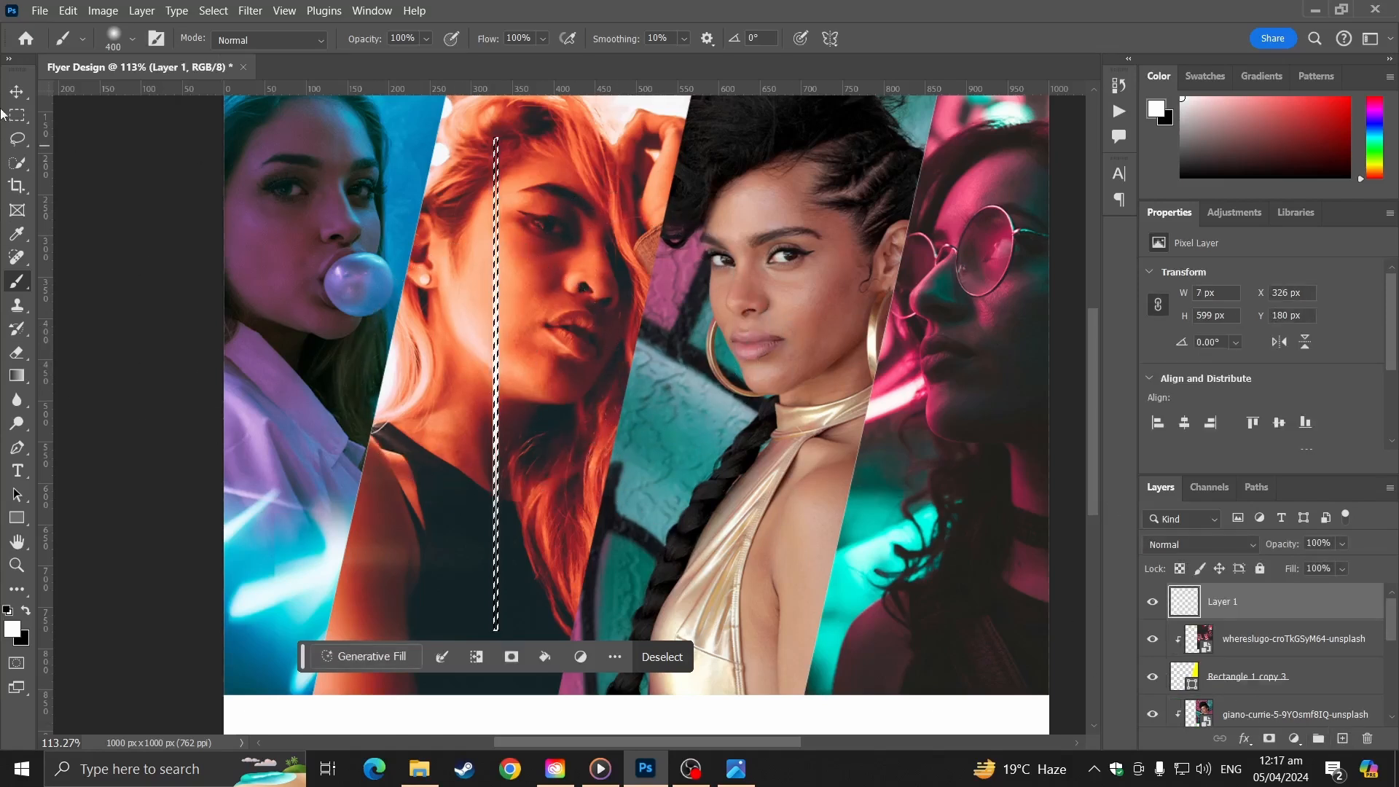
click(205, 14)
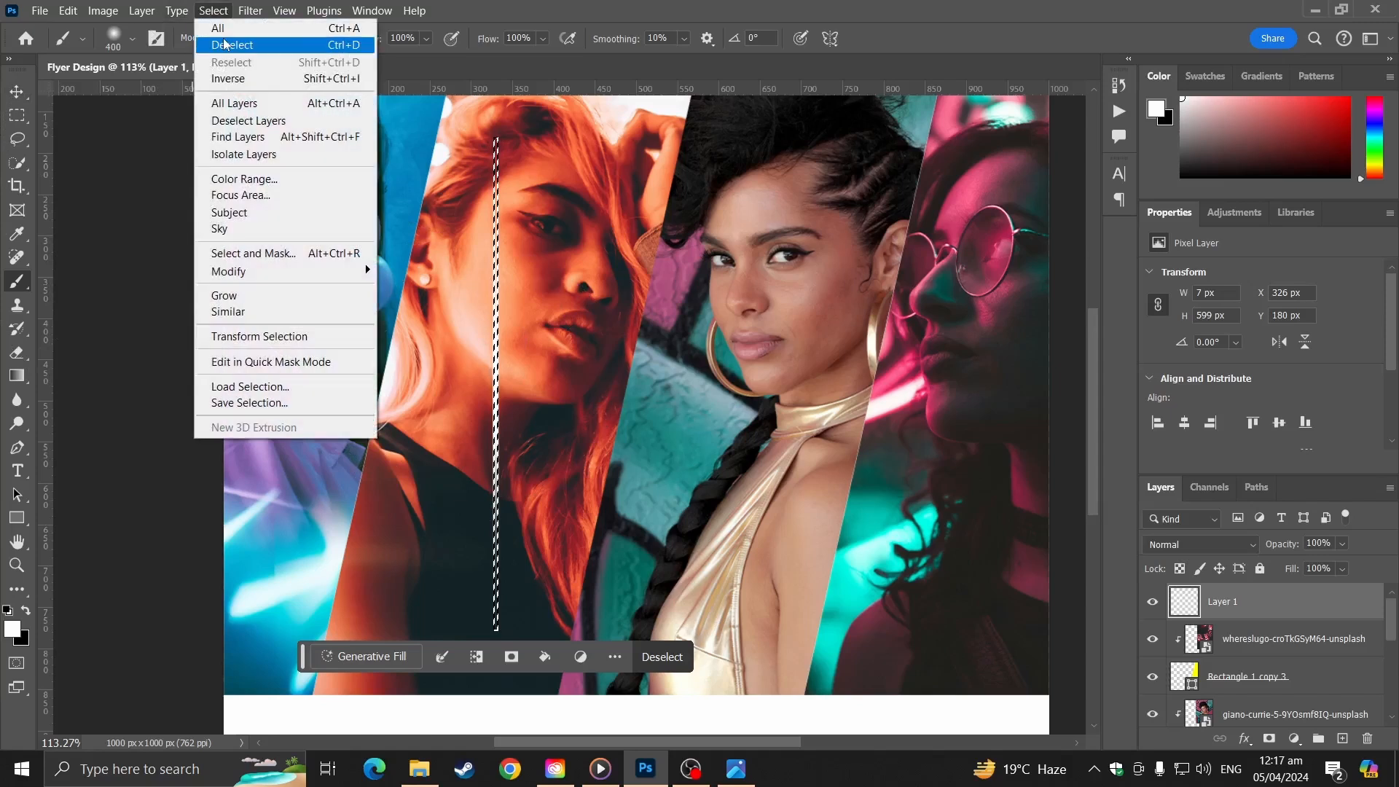
click(225, 45)
- Rotate the white line 15° and move it onto the border between the first and second stripes, centred near X 199.30 px, Y 436.10 px
click(16, 92)
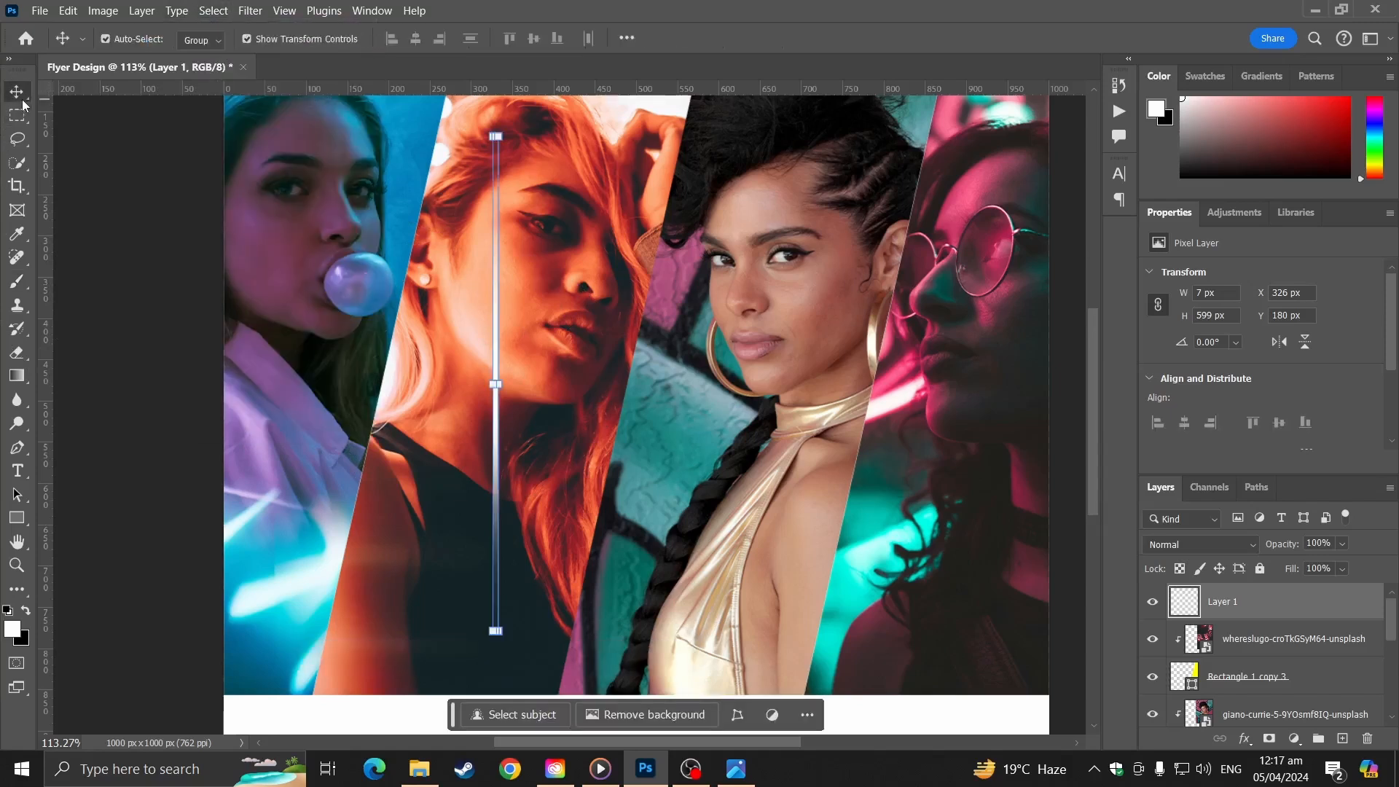
drag(508, 116, 577, 129)
scroll(527, 260, up, 2)
scroll(527, 260, up, 1)
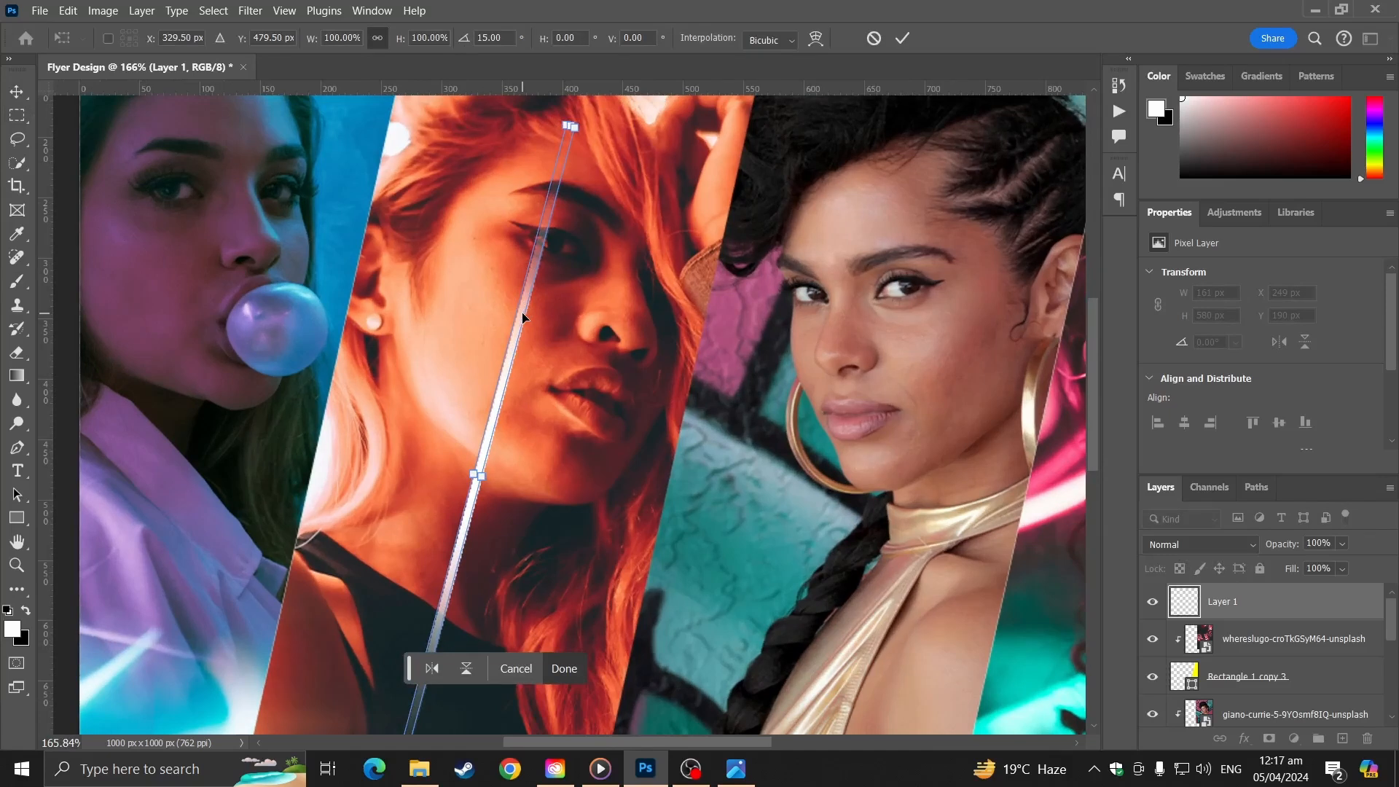
drag(522, 317, 364, 265)
scroll(328, 427, up, 2)
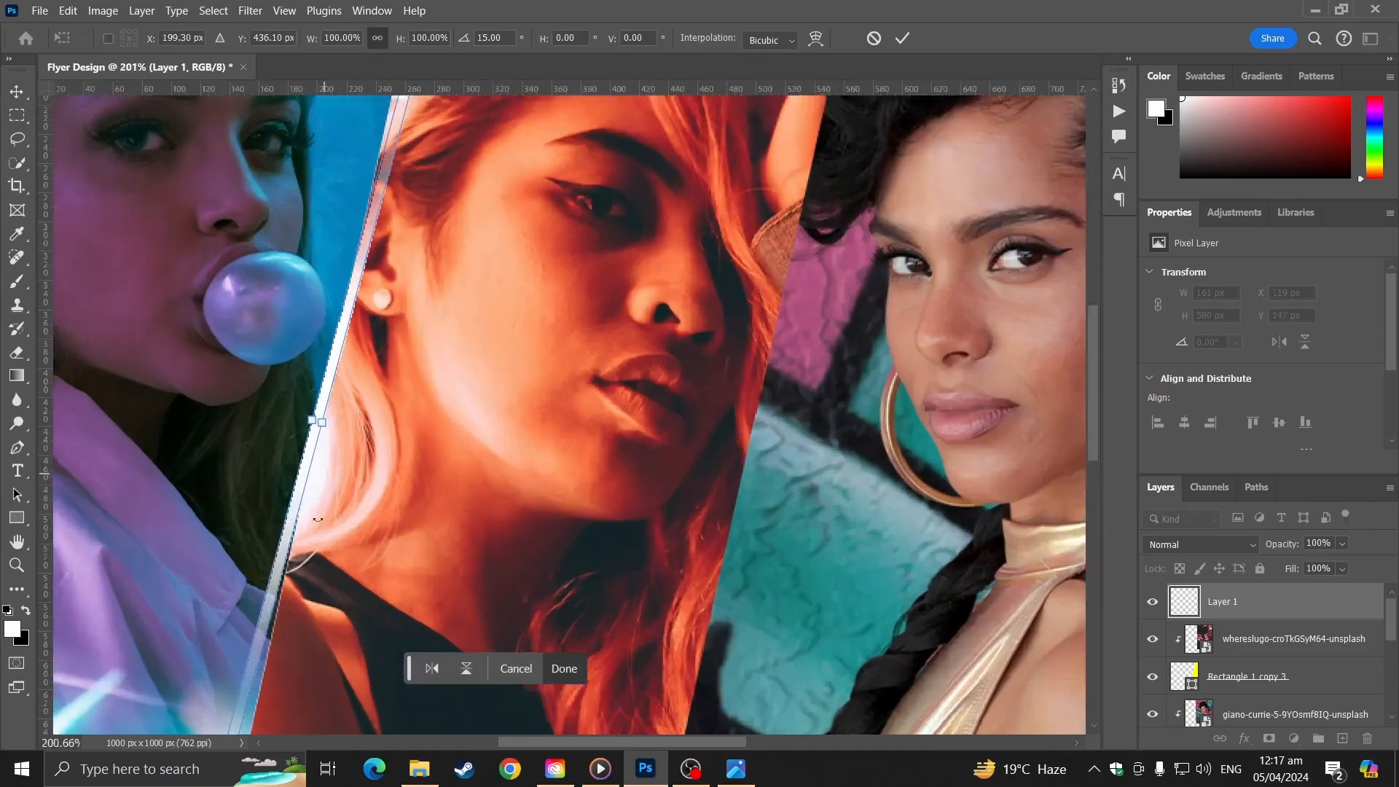
- Set the white line's rotation to 12.95° to follow the slanted stripe border and commit the transform
scroll(318, 519, up, 1)
drag(357, 397, 366, 393)
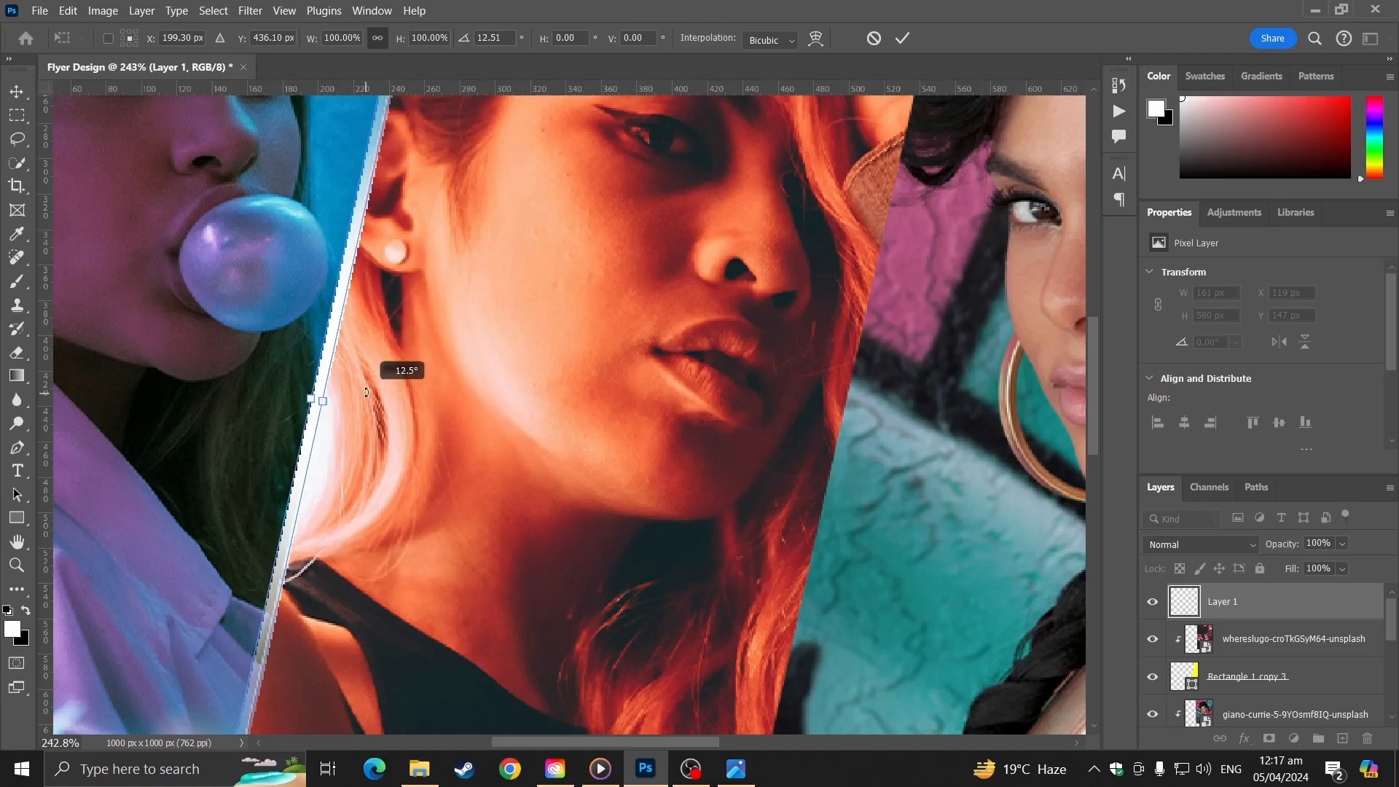
drag(400, 306, 413, 570)
scroll(437, 219, up, 1)
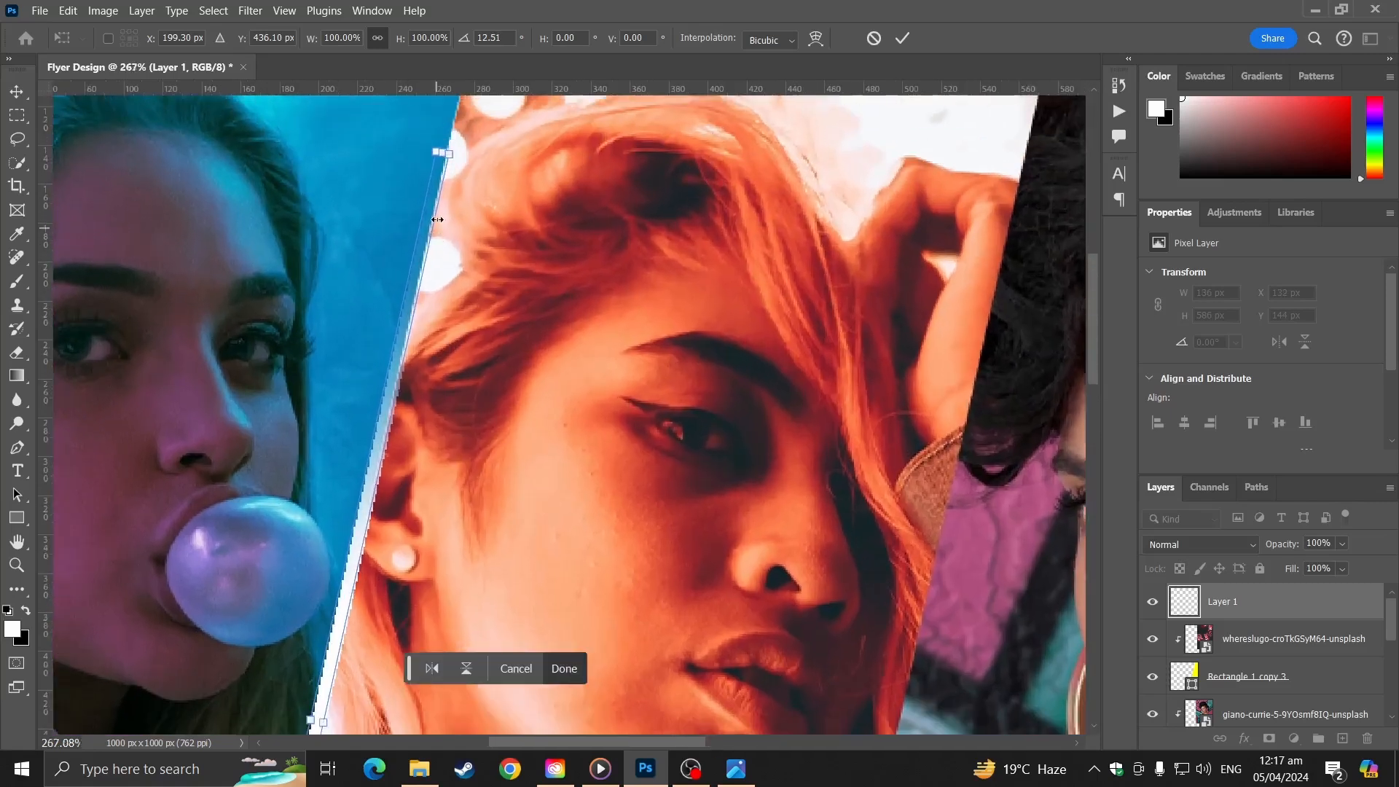
scroll(438, 219, up, 1)
drag(478, 135, 478, 147)
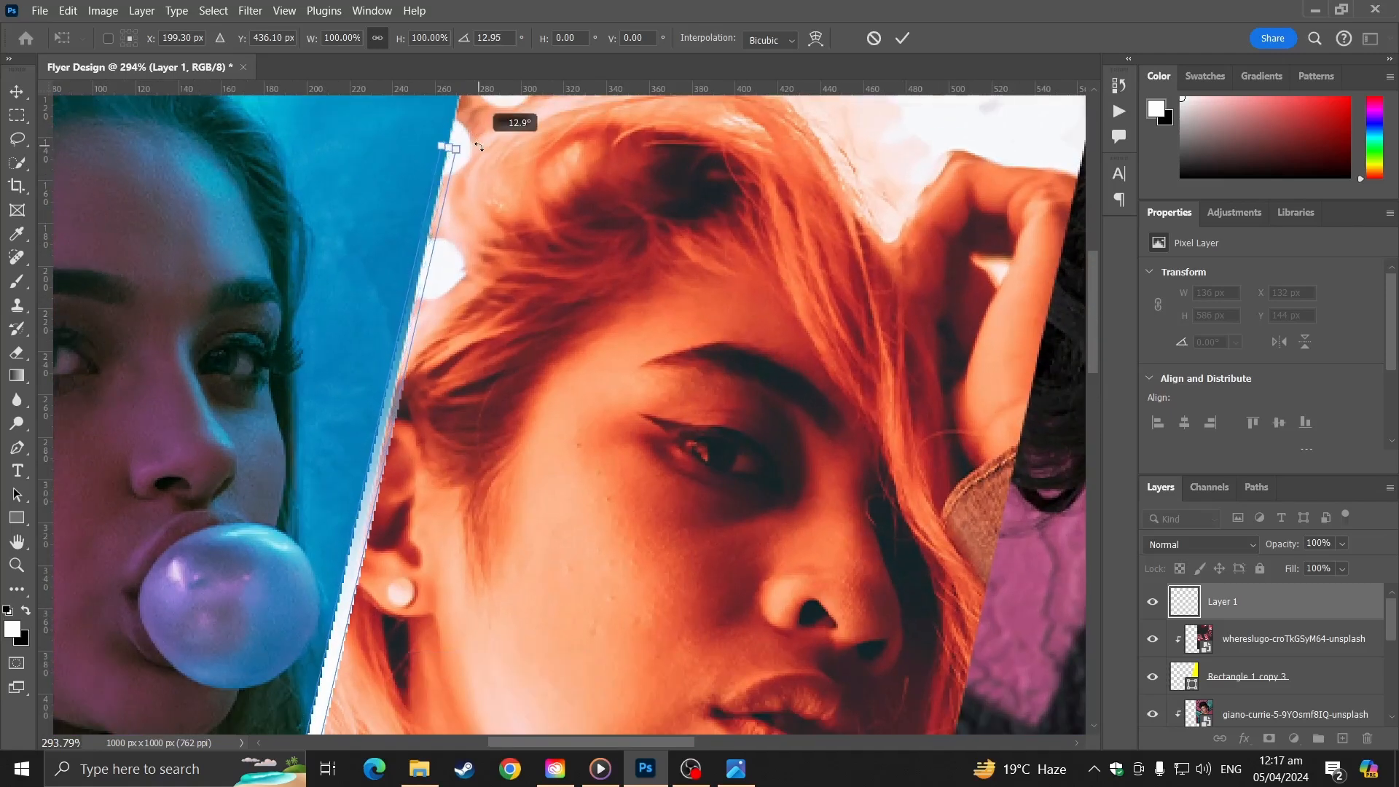
scroll(443, 221, down, 10)
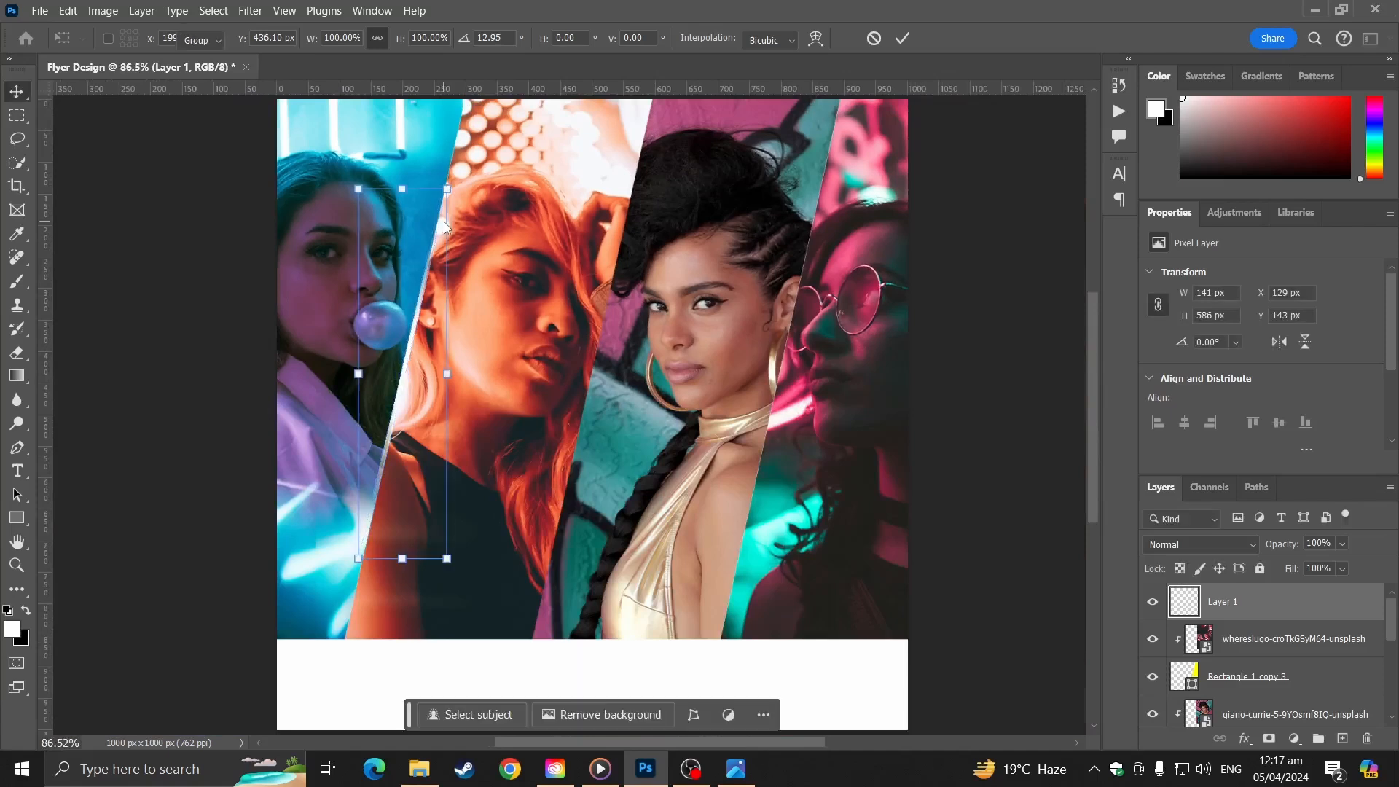
key(Return)
- Nudge the white line along the first stripe border to X 133 px, Y 143 px
scroll(199, 437, up, 7)
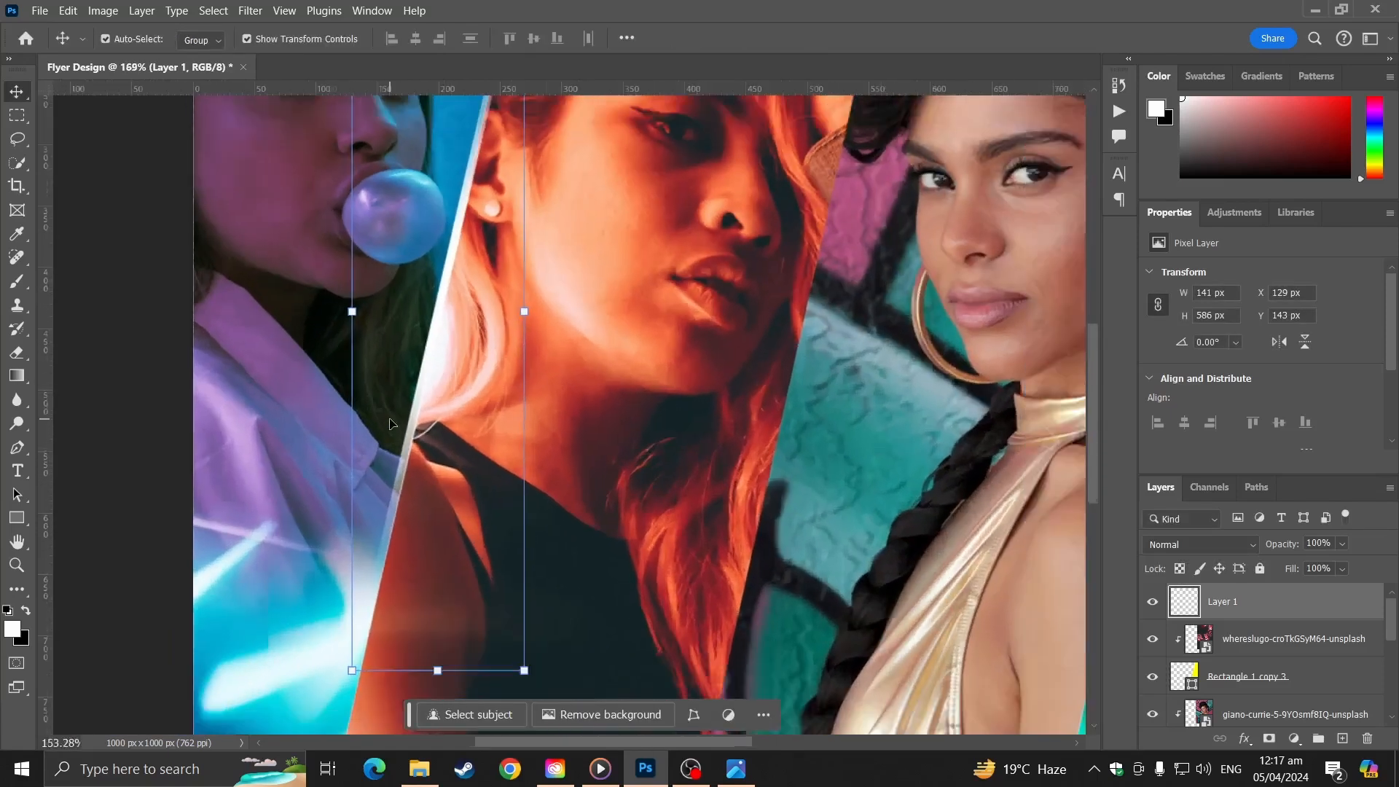
click(191, 466)
scroll(448, 360, up, 5)
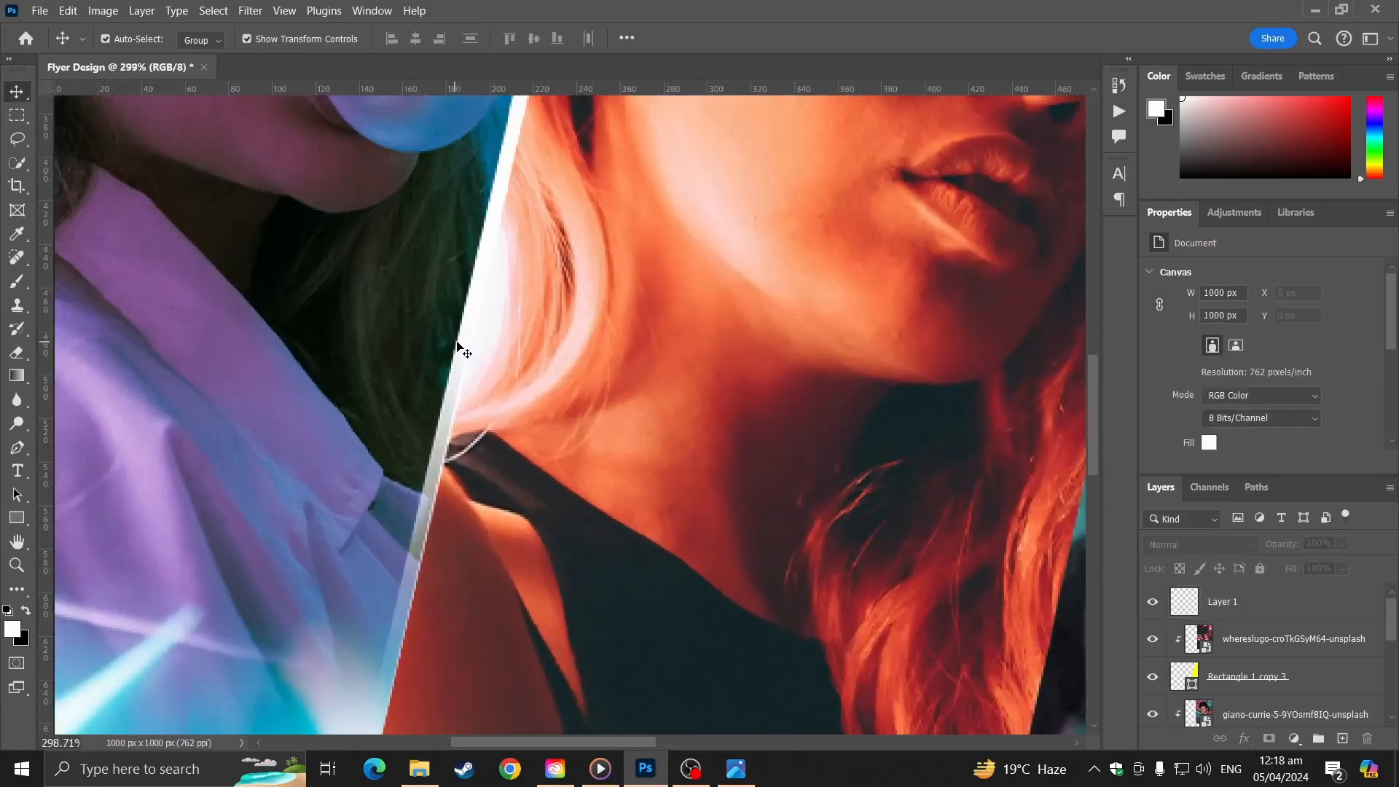
drag(458, 345, 475, 346)
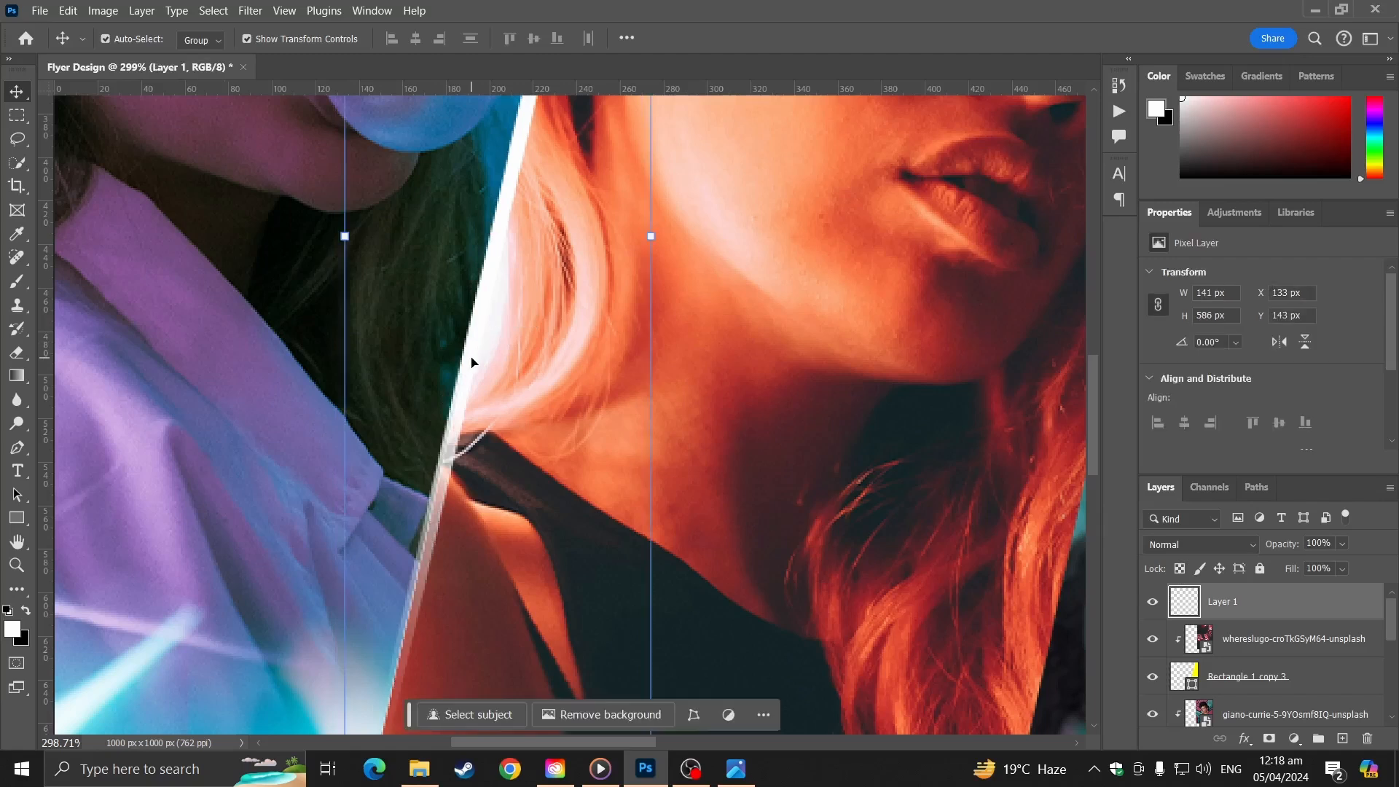
scroll(510, 335, down, 7)
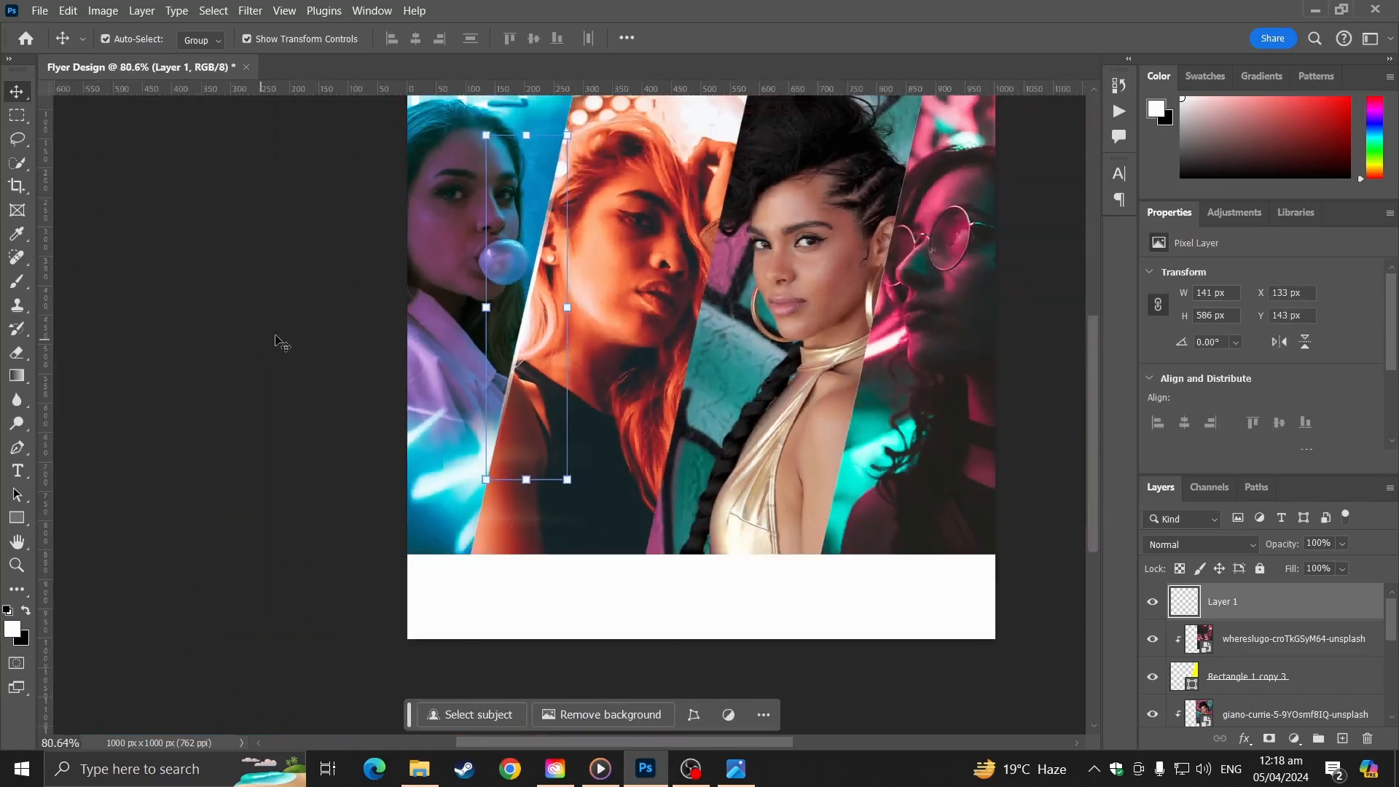
- Rotate the white line by -1.11° and shift its centre to X 199.59 px, Y 435.57 px on the first stripe border
scroll(583, 130, up, 4)
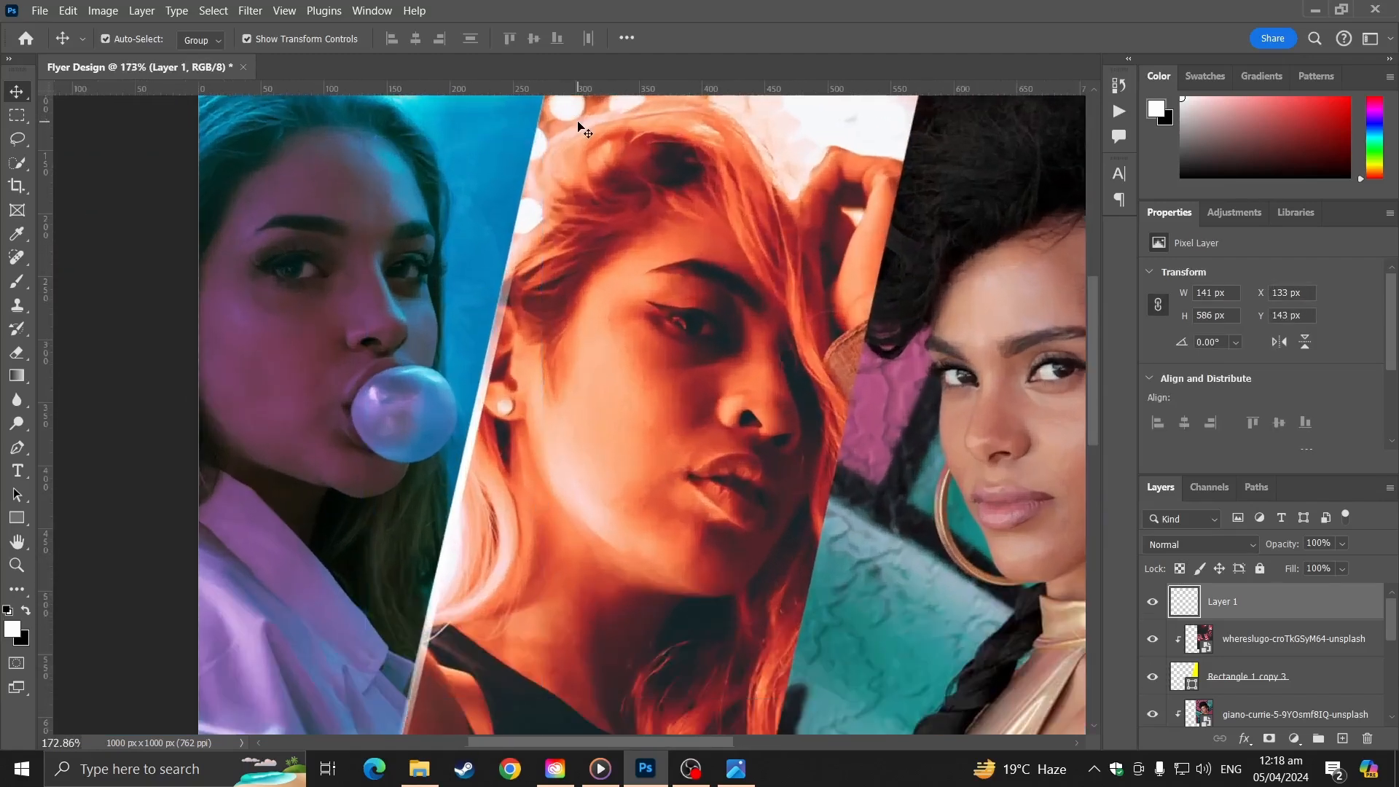
click(579, 127)
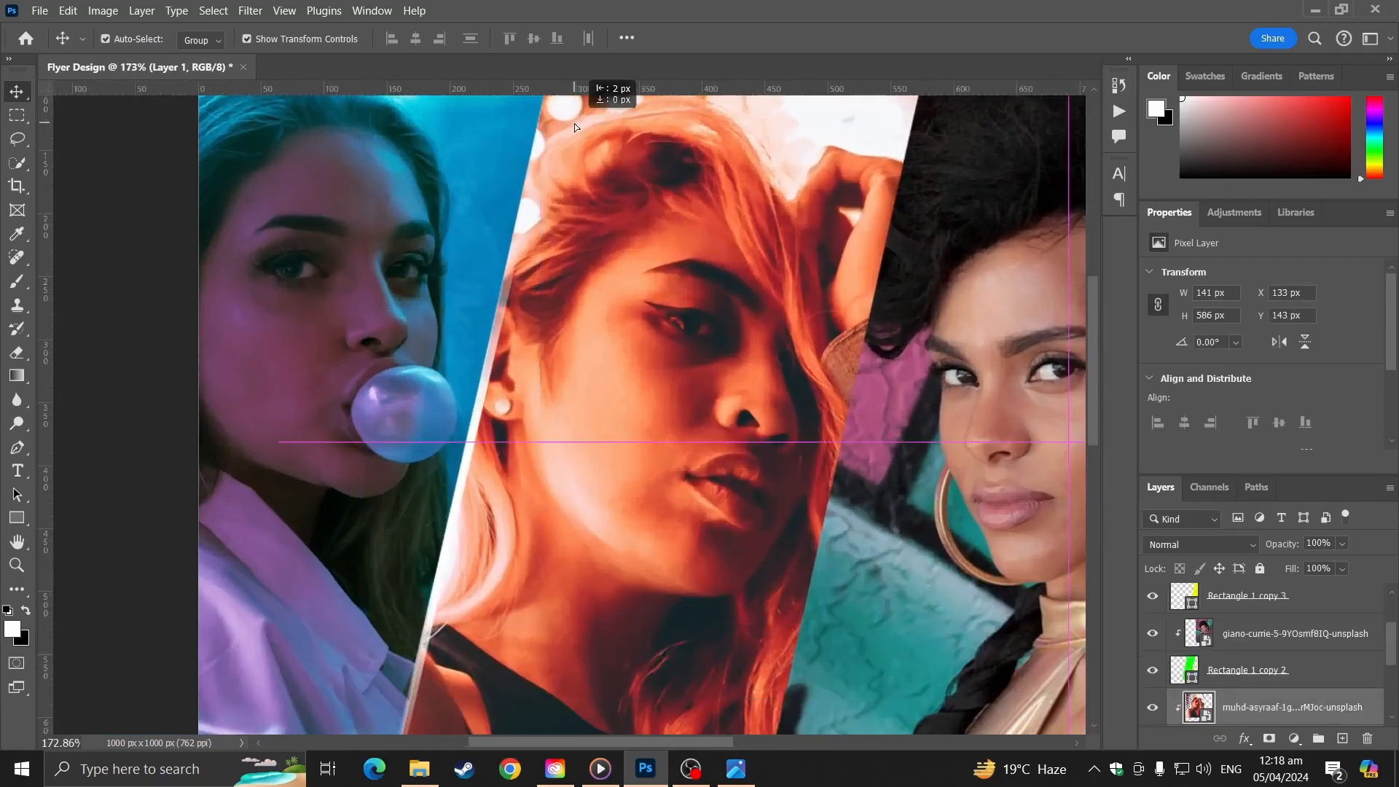
click(485, 373)
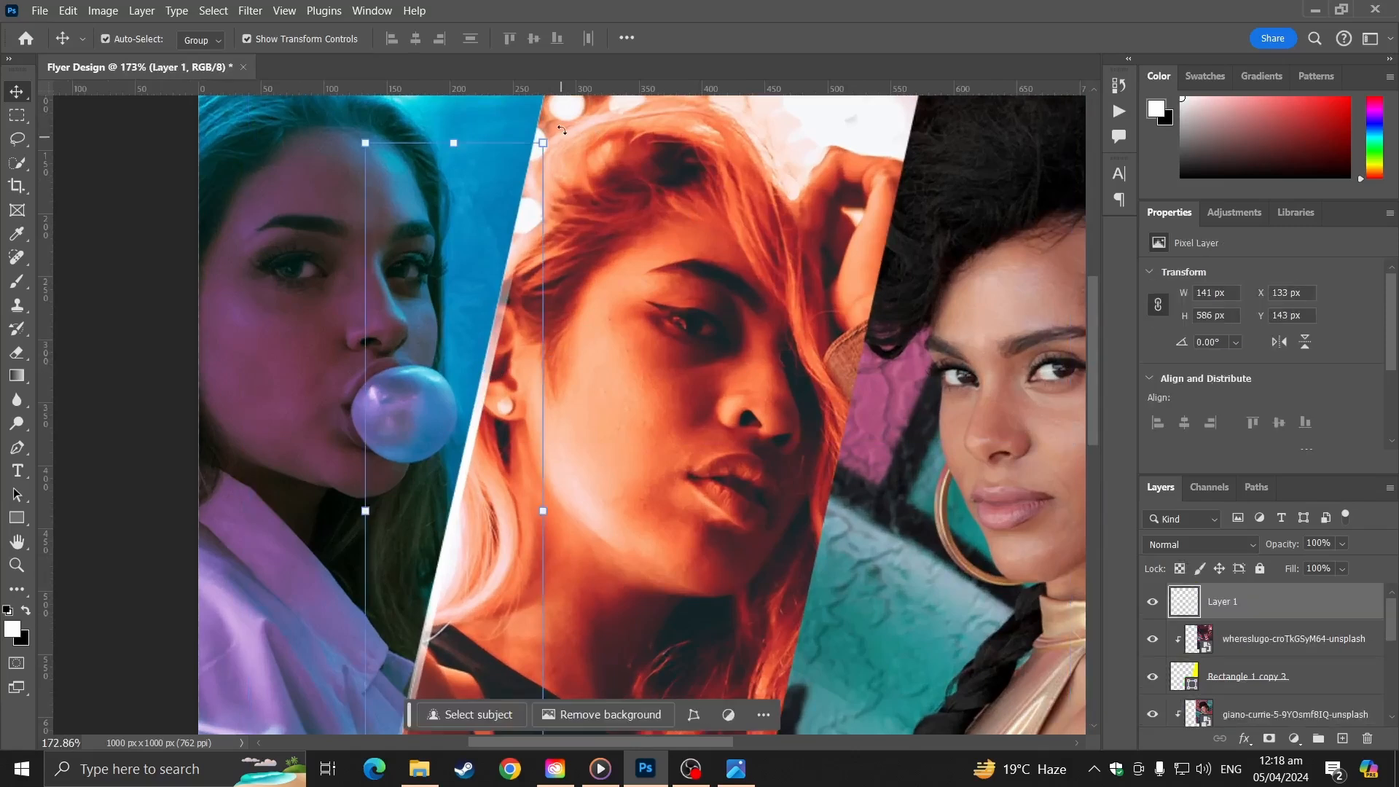
drag(562, 130, 552, 130)
scroll(428, 416, up, 3)
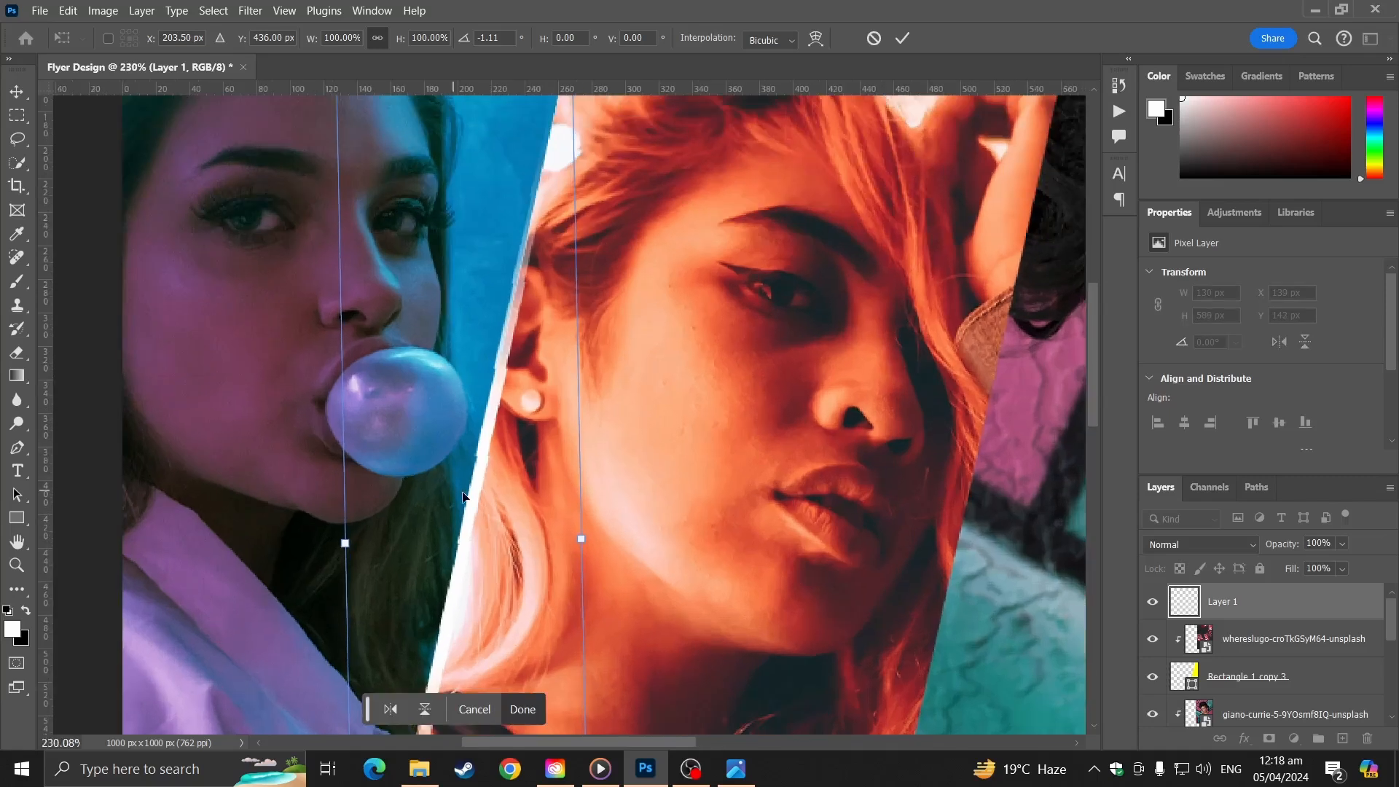
drag(481, 499, 474, 501)
scroll(475, 500, down, 3)
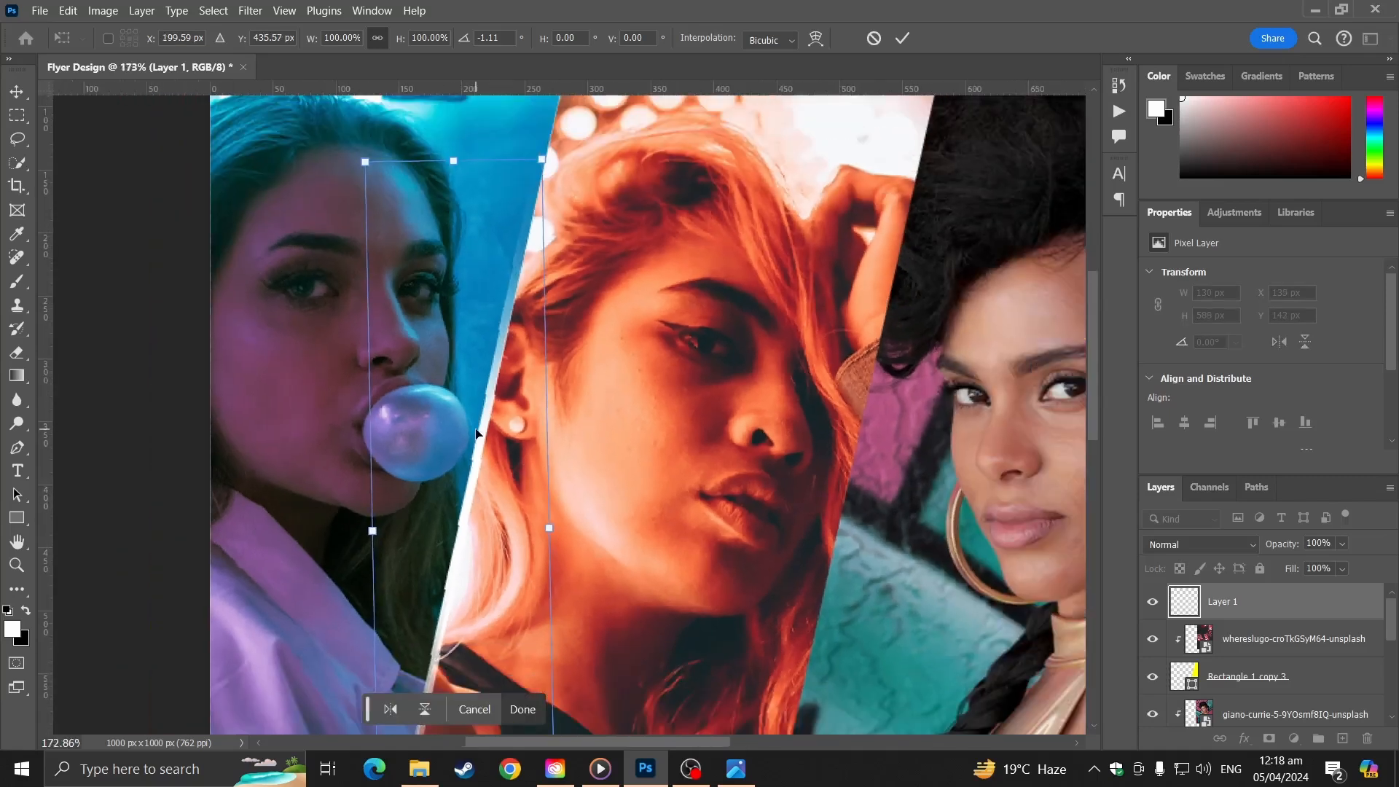
key(Return)
- Duplicate the white line onto the second and third stripe borders, placing the last copy at X 726 px, Y 168 px and rotating it 0.91°
drag(469, 479, 654, 423)
scroll(841, 486, down, 5)
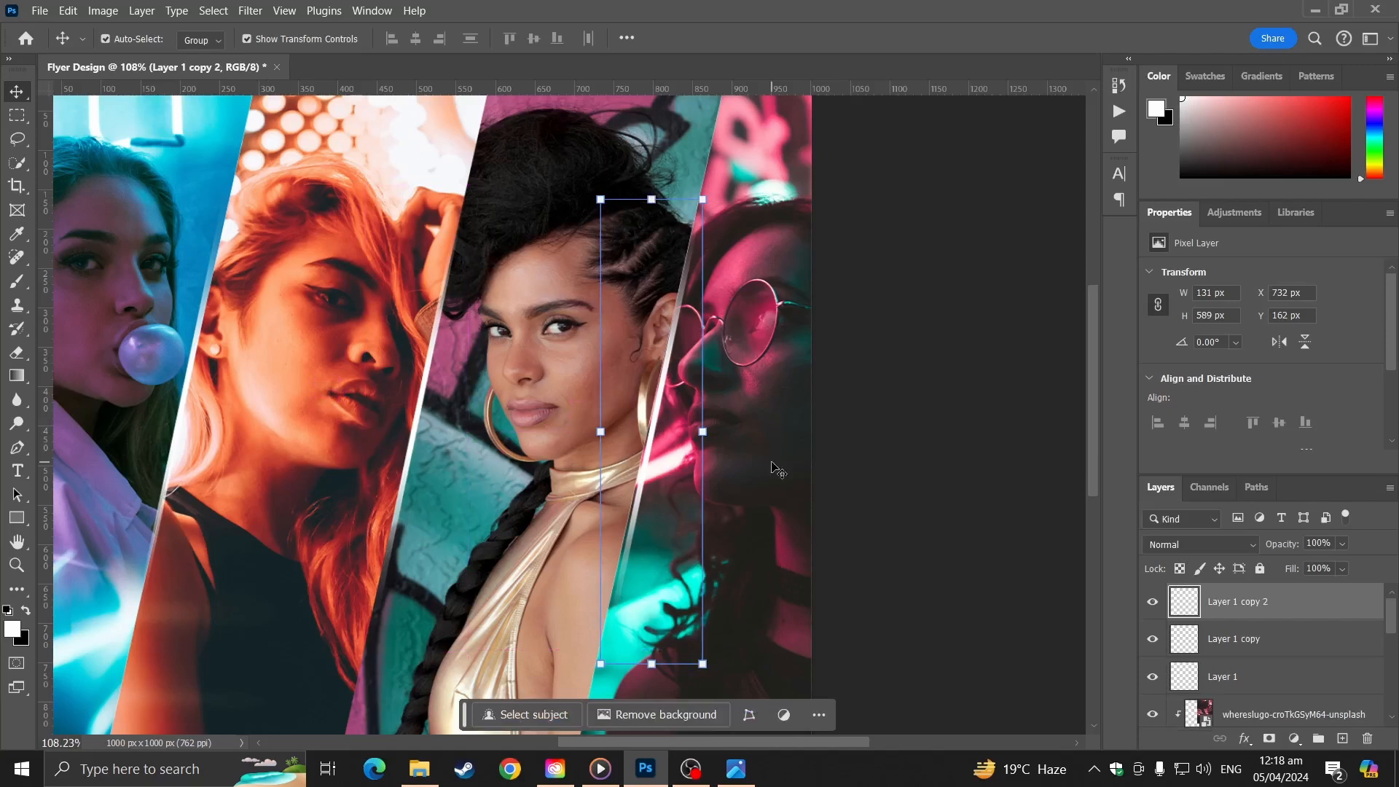
scroll(677, 446, up, 5)
scroll(647, 439, up, 3)
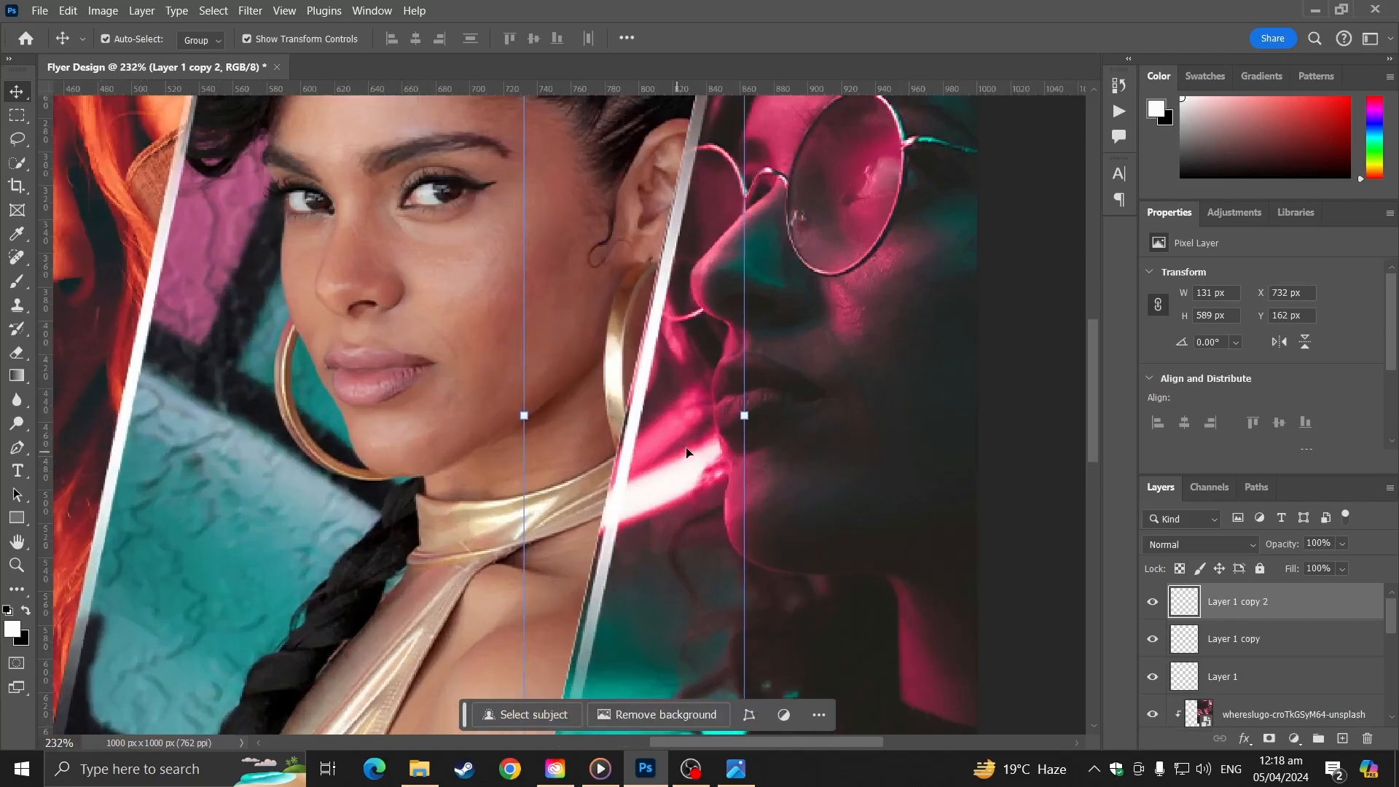
mouse_move(630, 449)
mouse_down()
mouse_move(615, 461)
mouse_move(636, 459)
mouse_up()
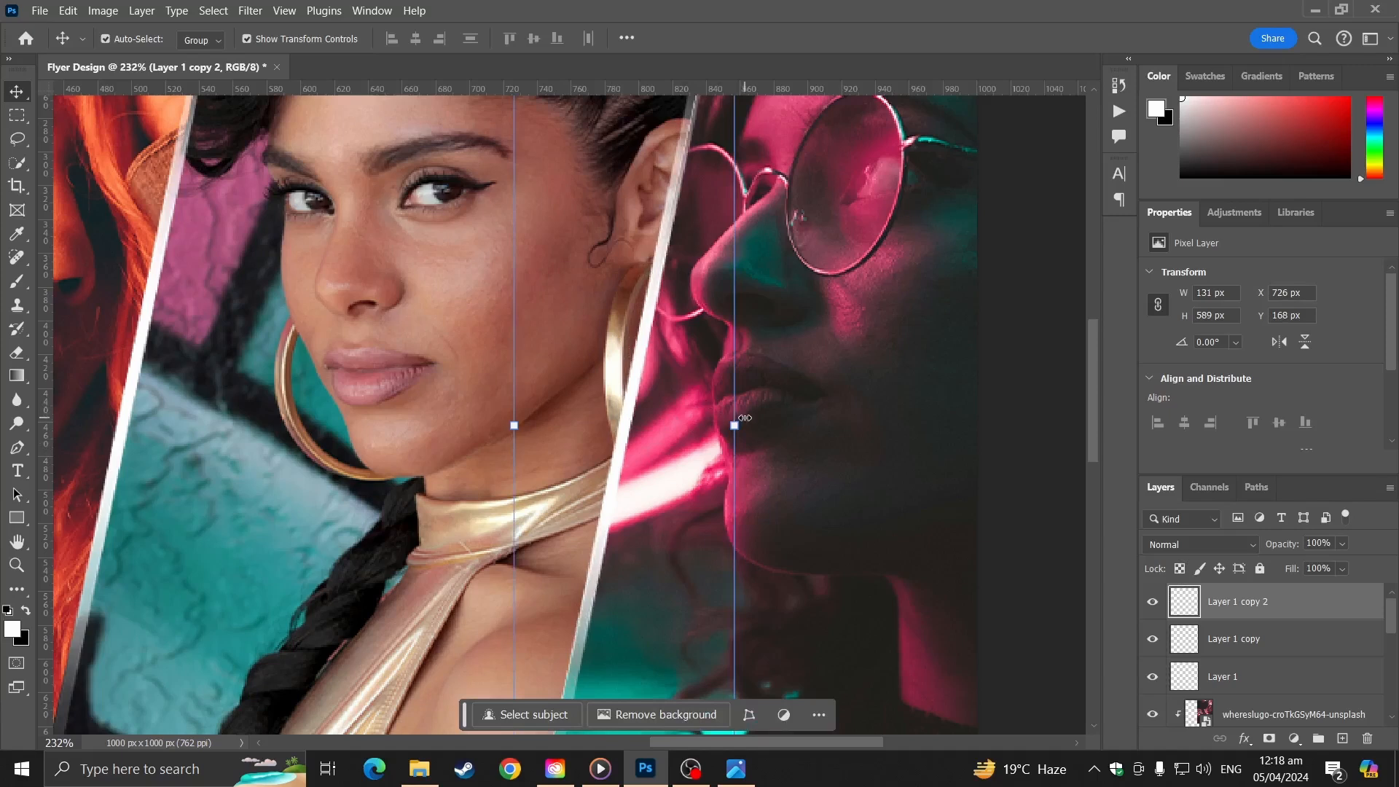
drag(745, 417, 747, 421)
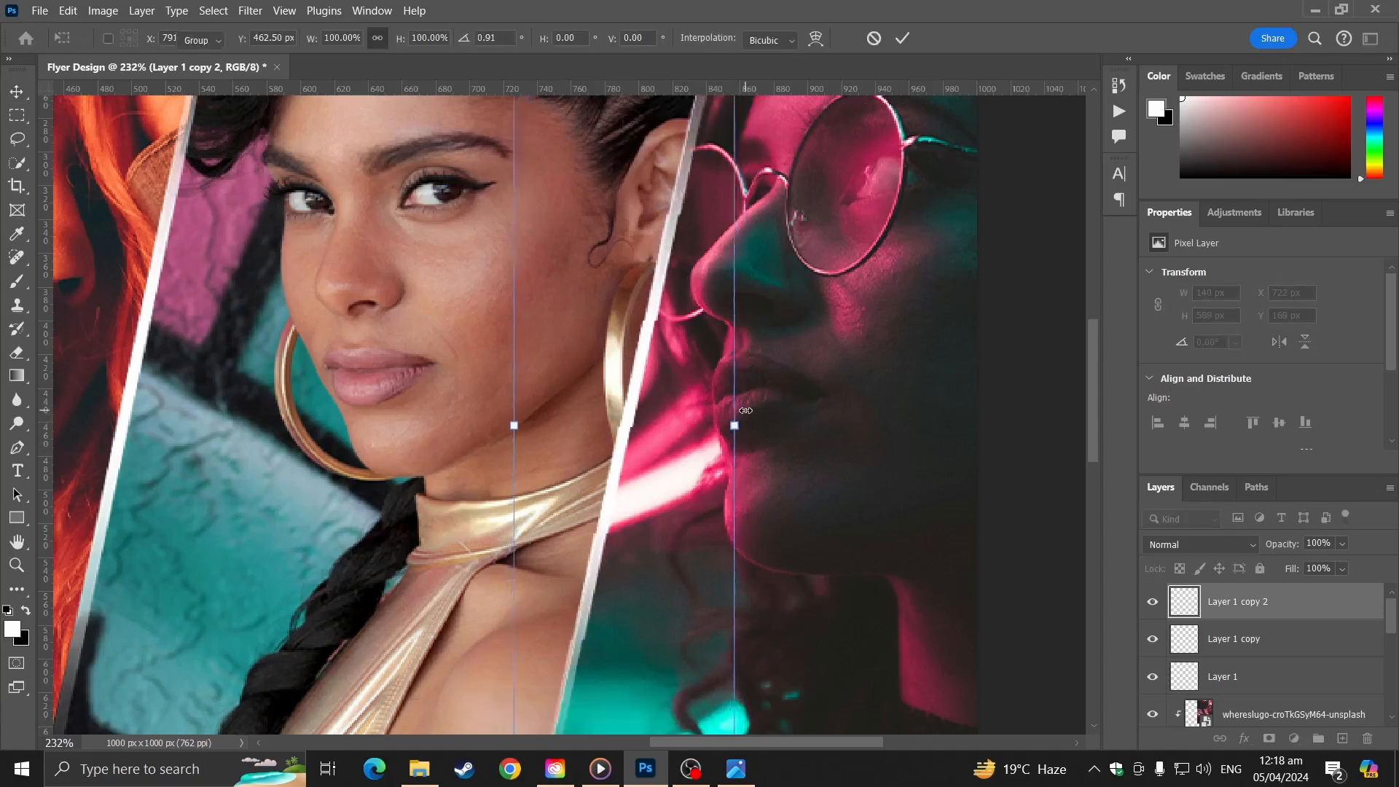
key(Return)
scroll(747, 421, down, 5)
click(1038, 451)
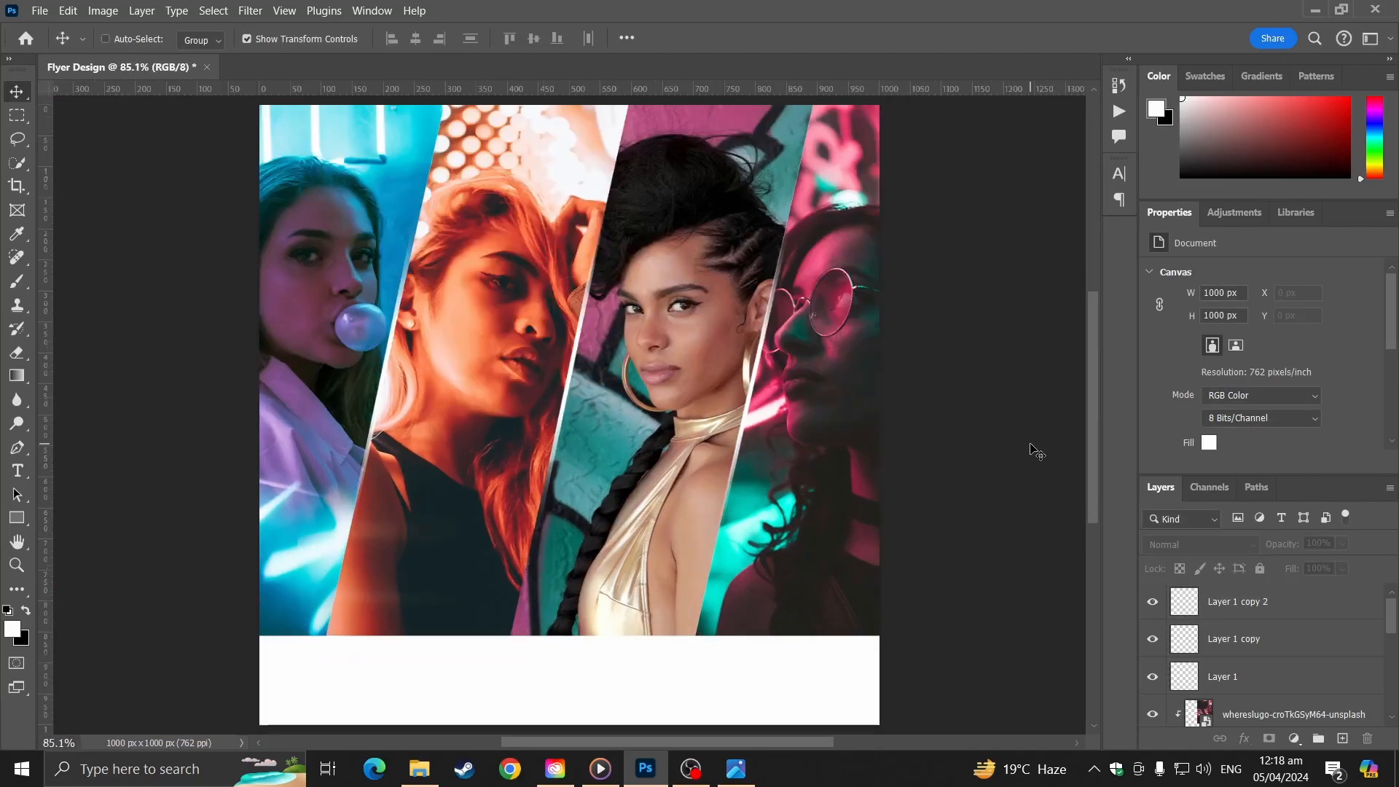
scroll(896, 471, down, 2)
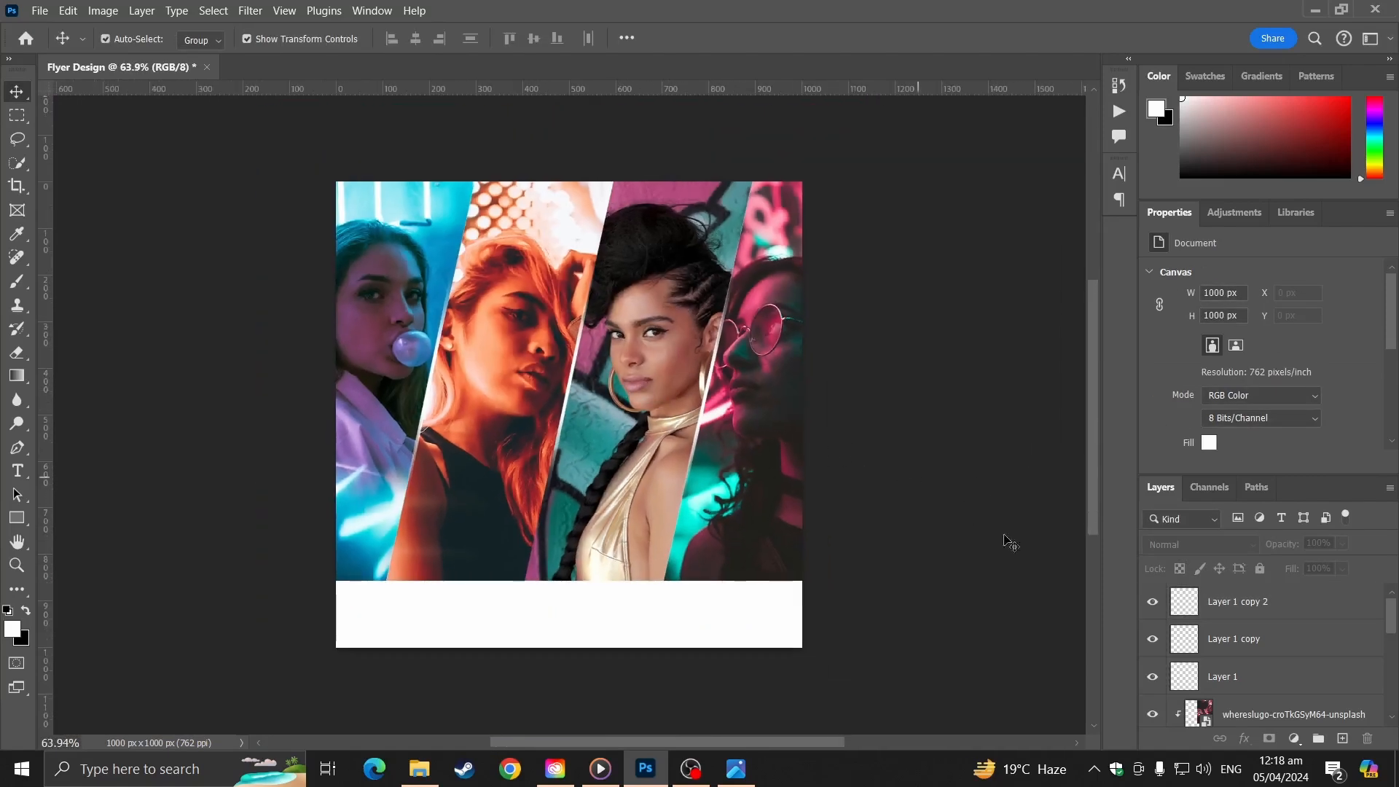
scroll(1261, 627, down, 6)
scroll(1124, 608, up, 5)
scroll(1240, 627, up, 5)
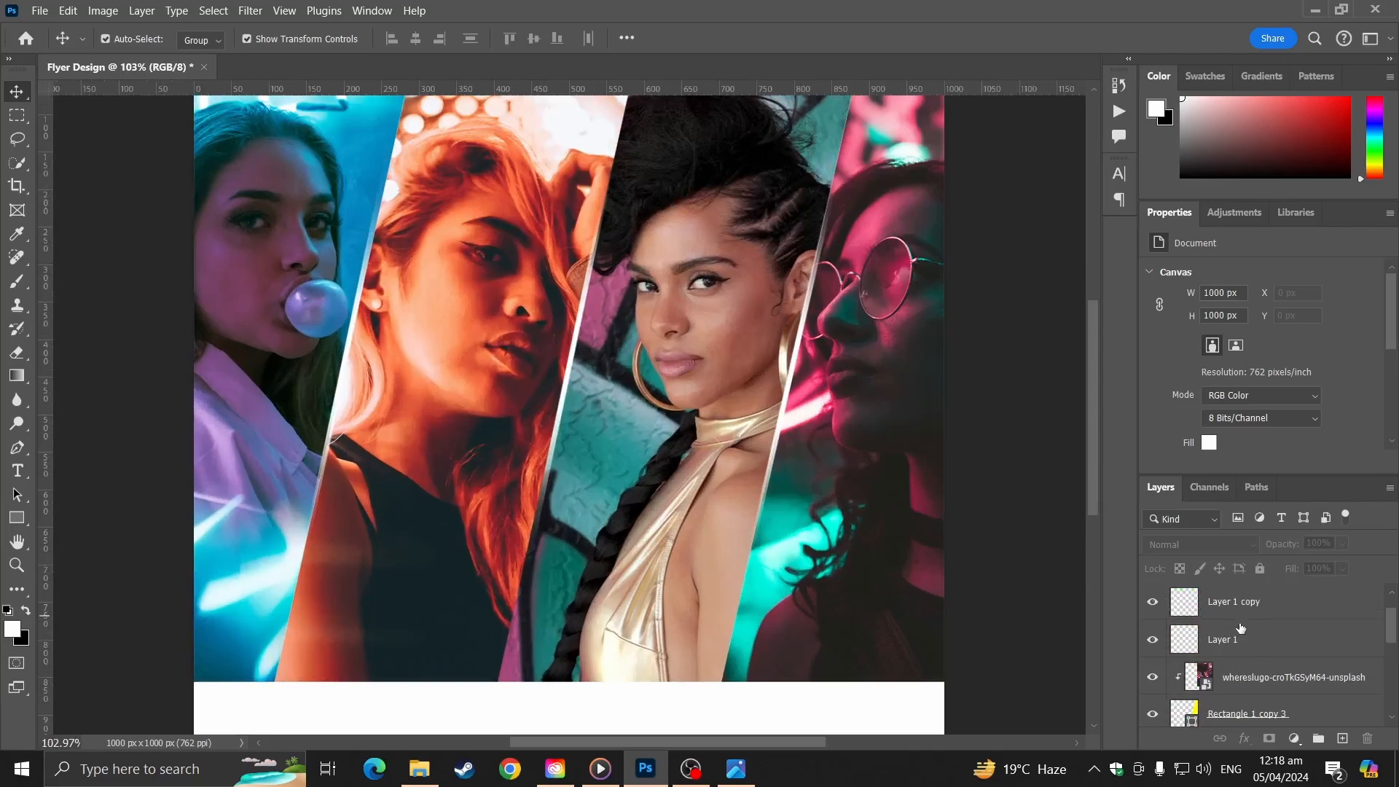
scroll(799, 570, up, 4)
scroll(69, 431, down, 3)
- Draw a reversed linear gradient fill at -90° and about 38% scale, fading the portraits to black toward the flyer's base
click(16, 379)
scroll(102, 401, down, 4)
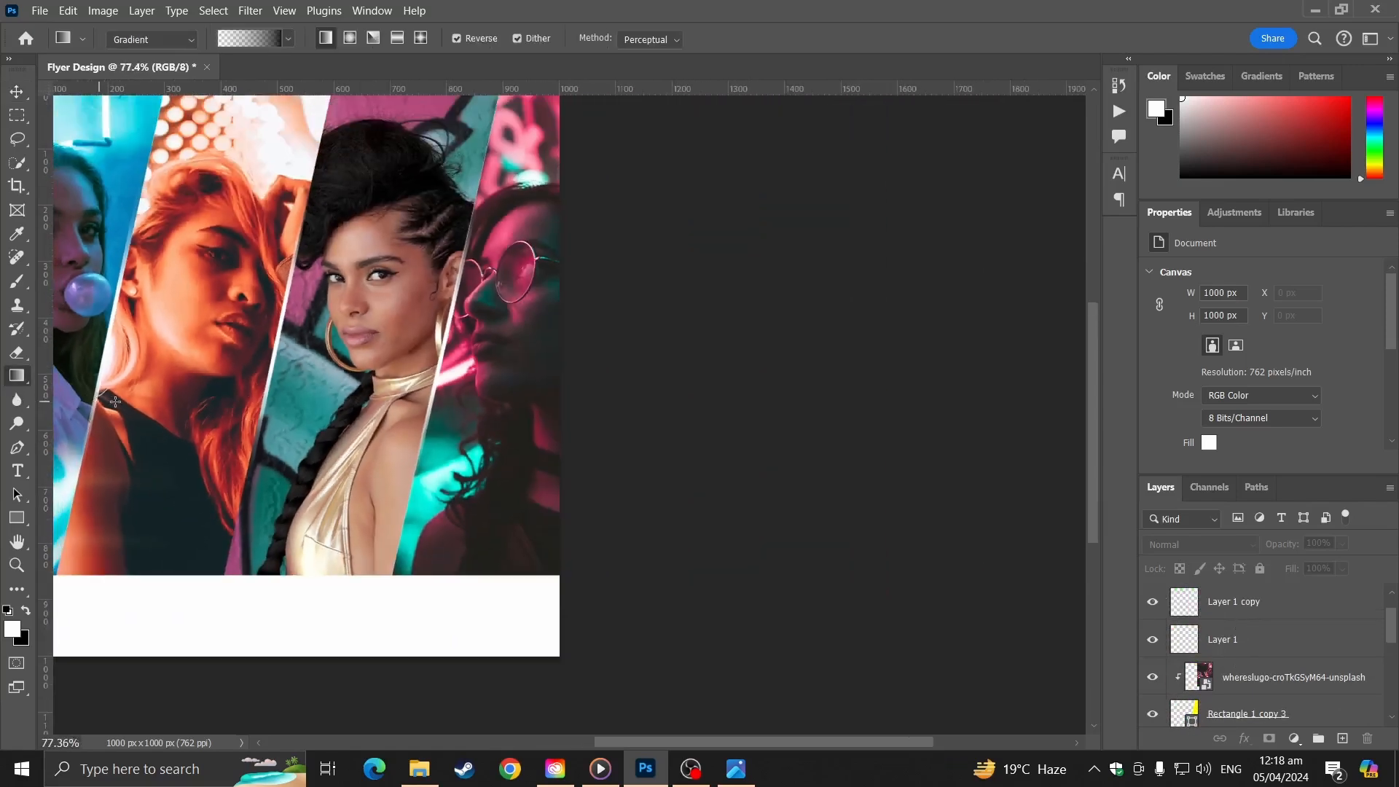
drag(239, 395, 466, 456)
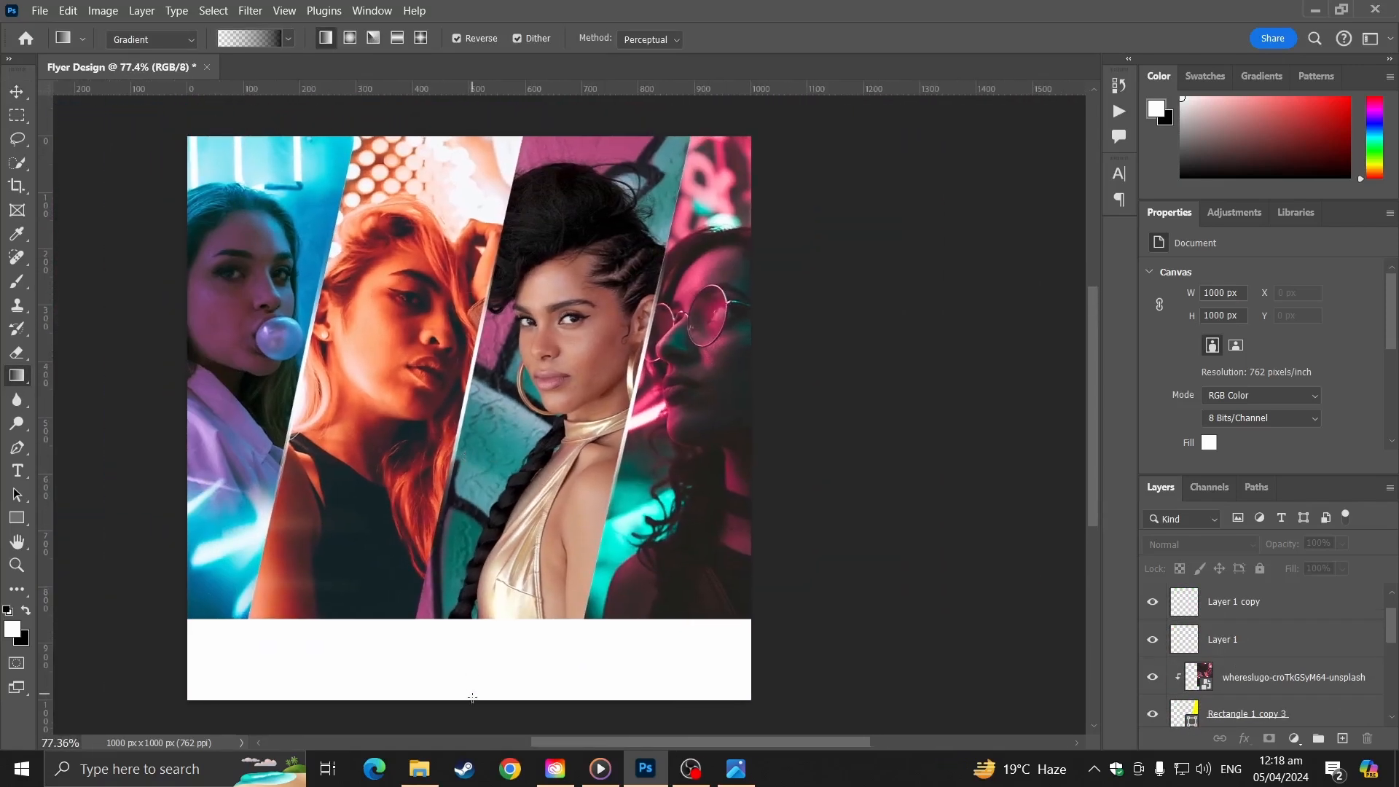
drag(462, 701, 425, 564)
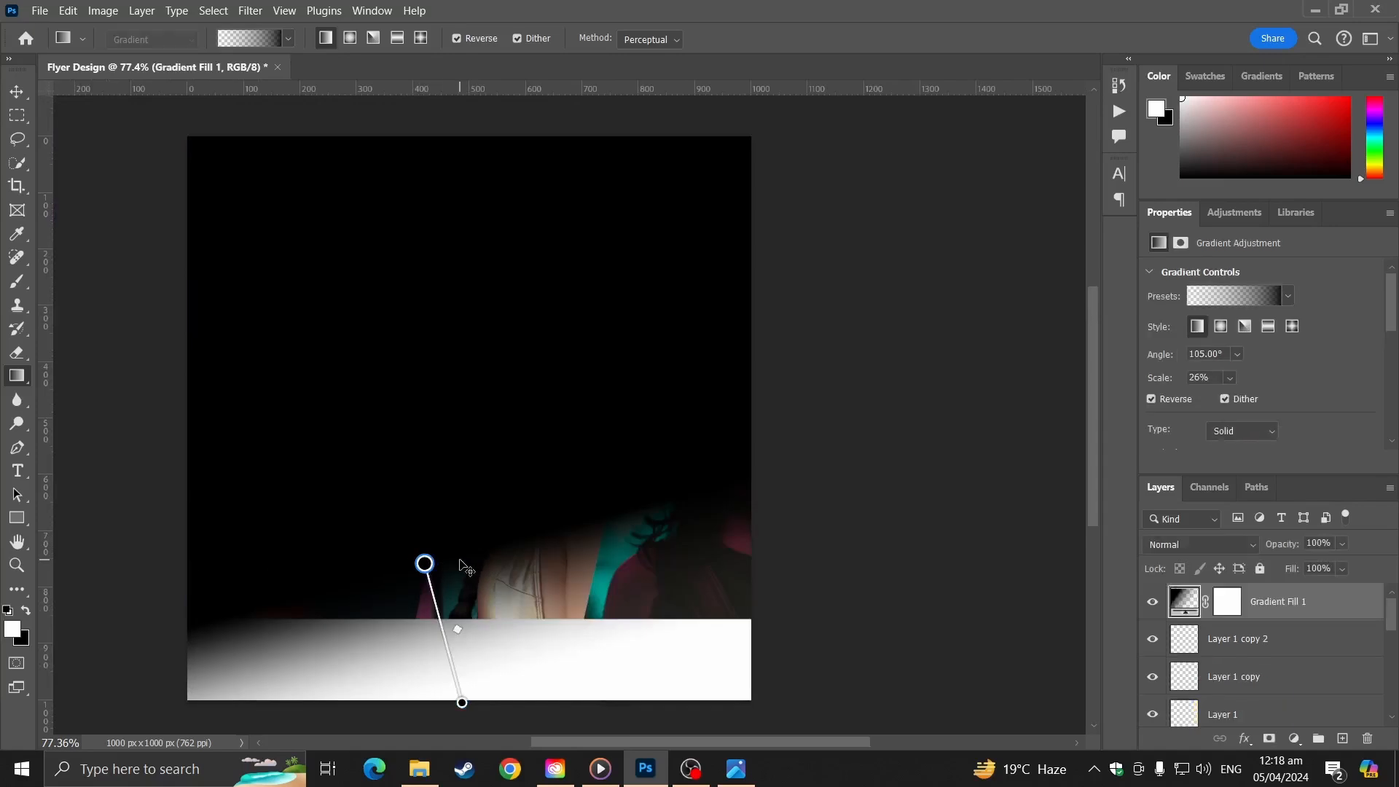
key(ctrl+z)
drag(453, 405, 477, 619)
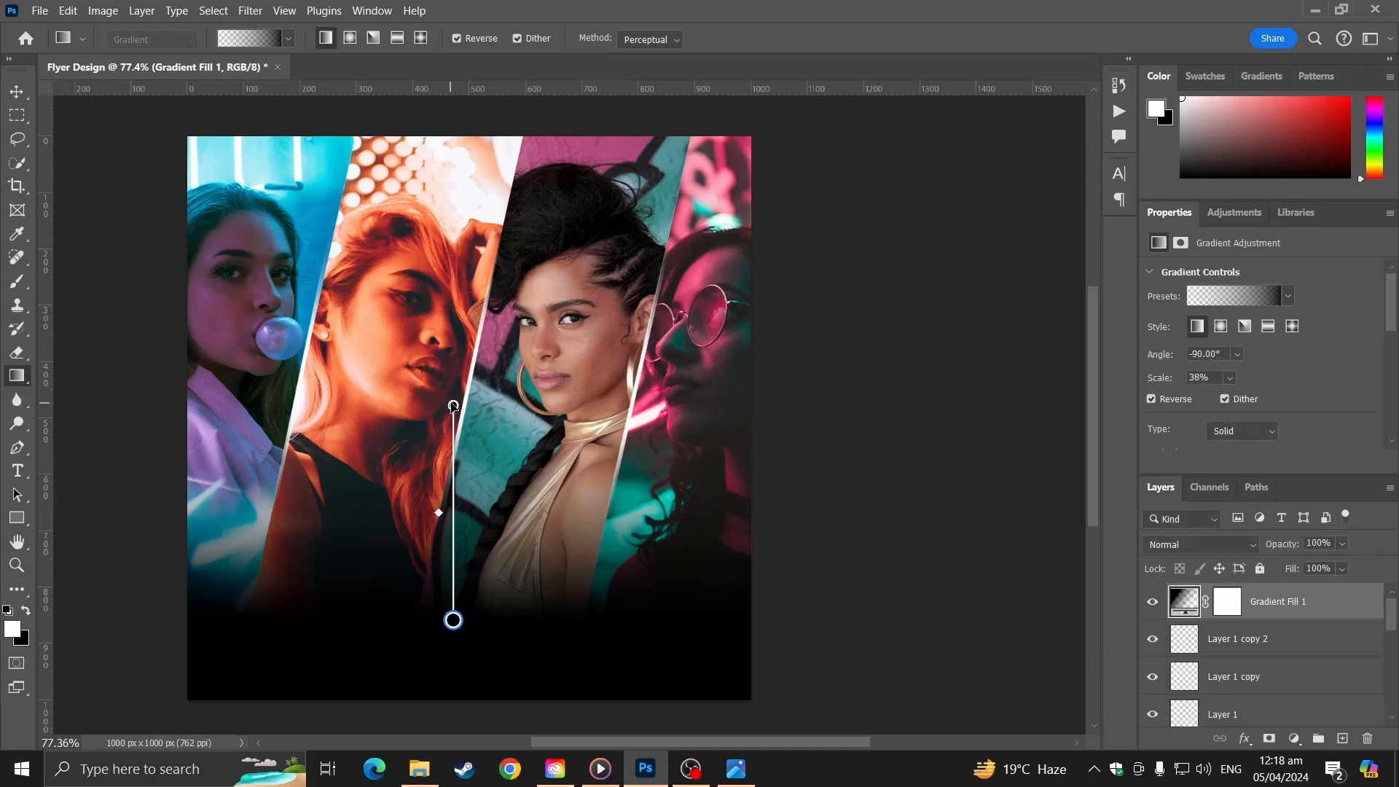
- Lengthen the gradient to 54% scale by moving both of its ends higher up the flyer, and deselect it
drag(453, 405, 453, 271)
drag(453, 619, 452, 576)
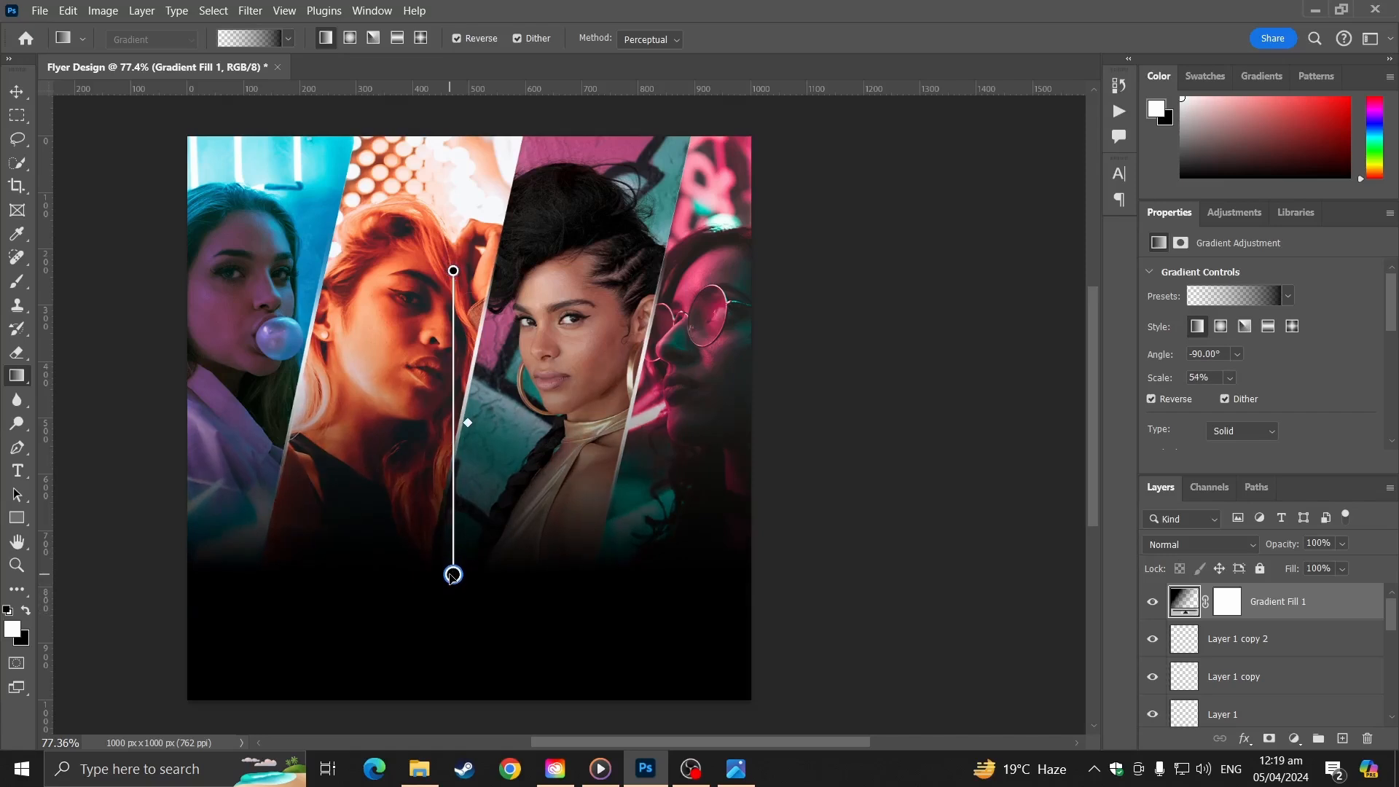
click(11, 96)
click(83, 163)
- Add the text SUMMER in '89 Speed Affair Outline Ital, 5.01 pt, over the faded lower part of the portraits
scroll(313, 359, up, 3)
drag(451, 439, 457, 346)
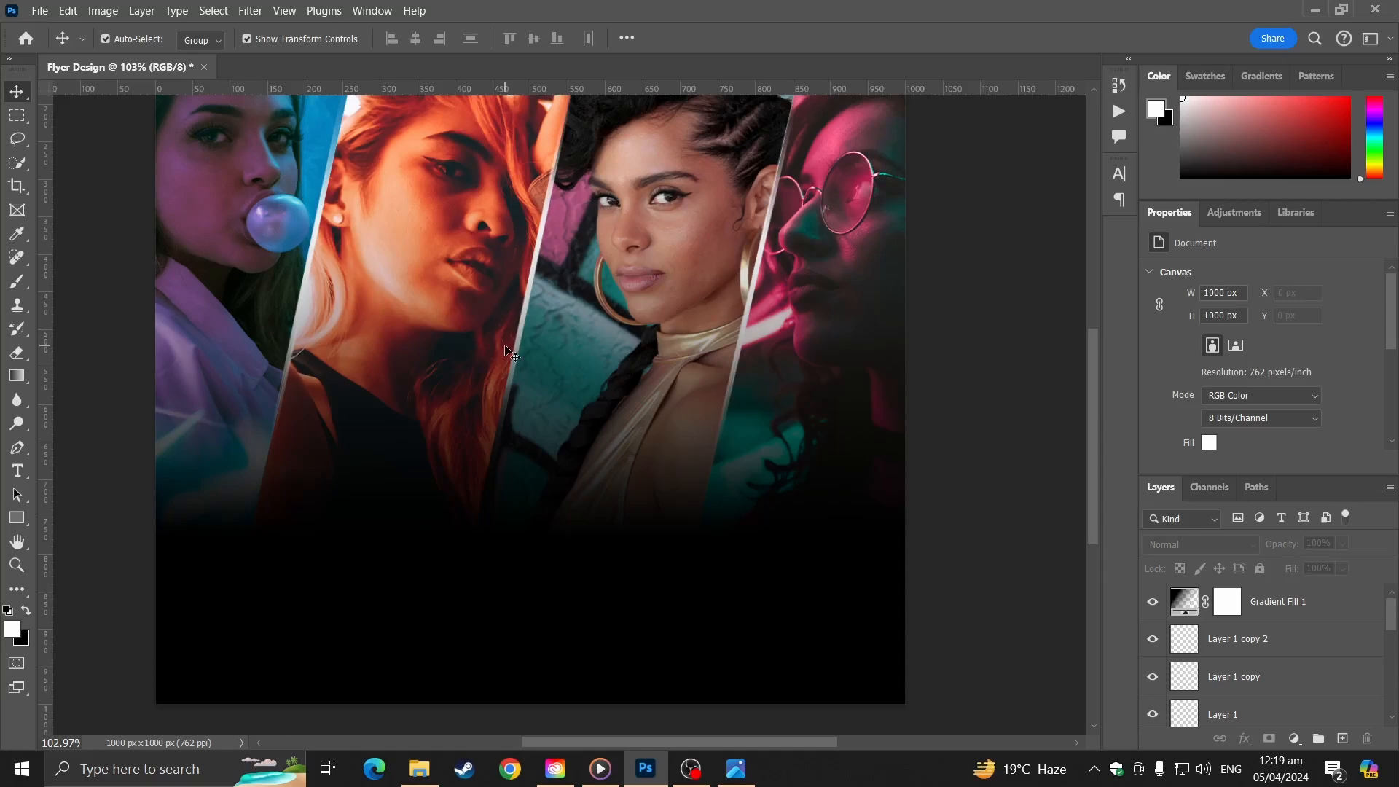
click(18, 471)
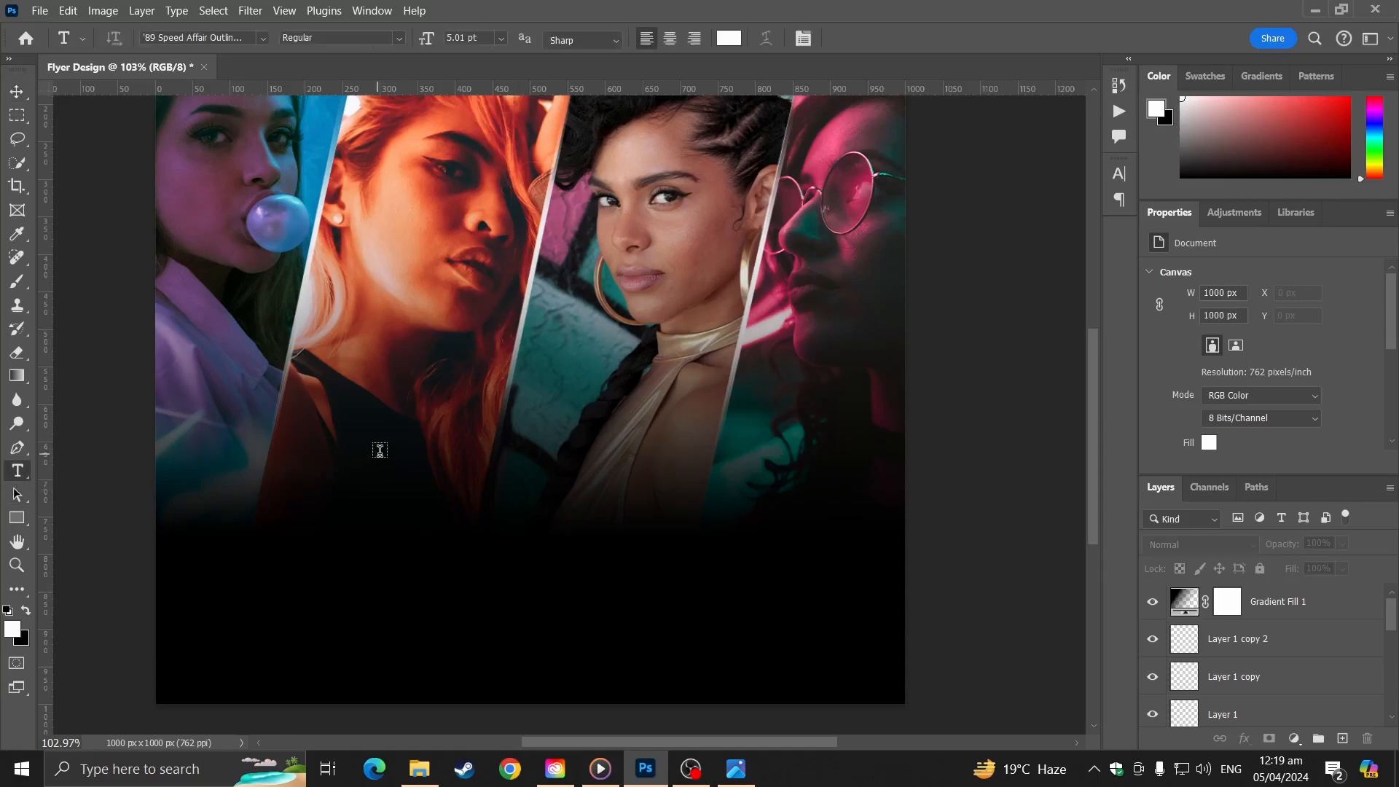
click(387, 445)
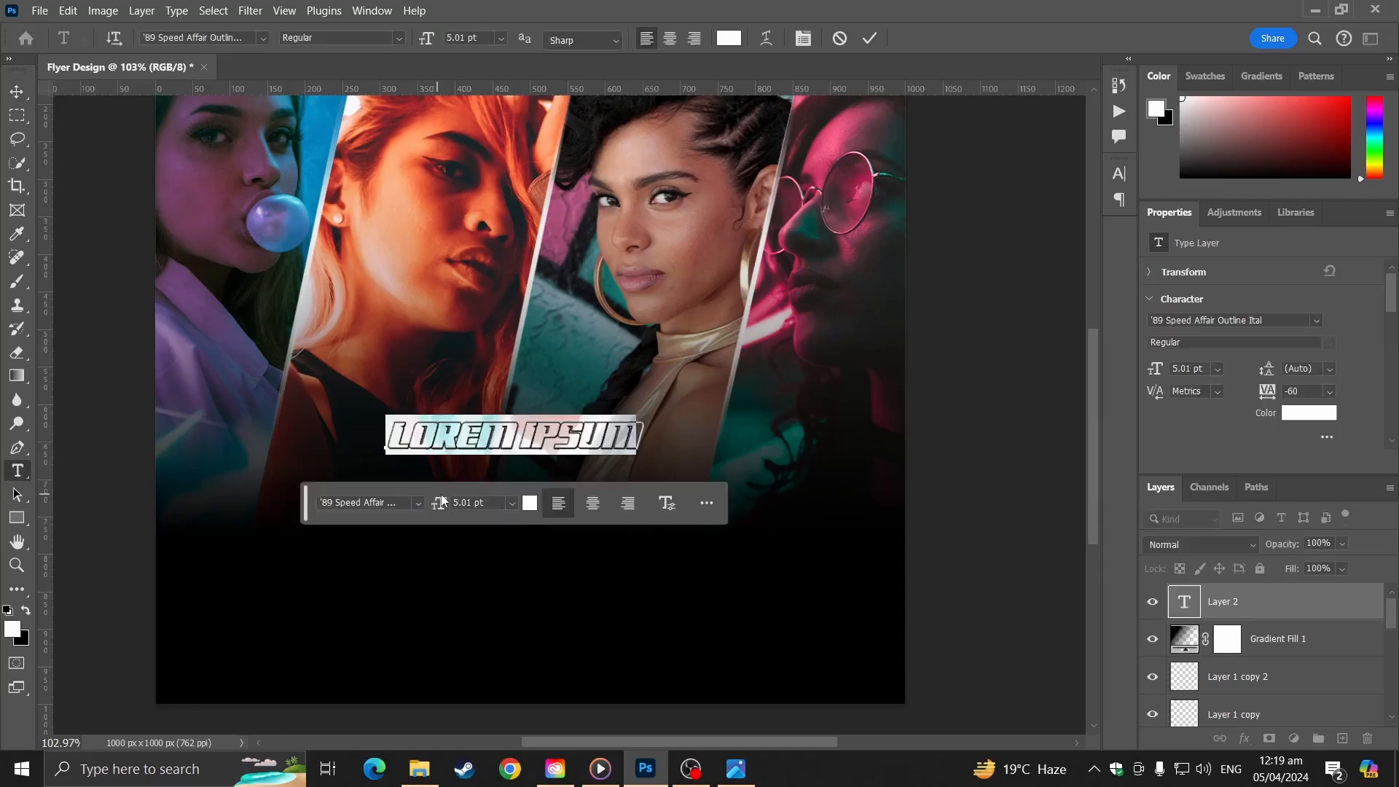
text(SUMME)
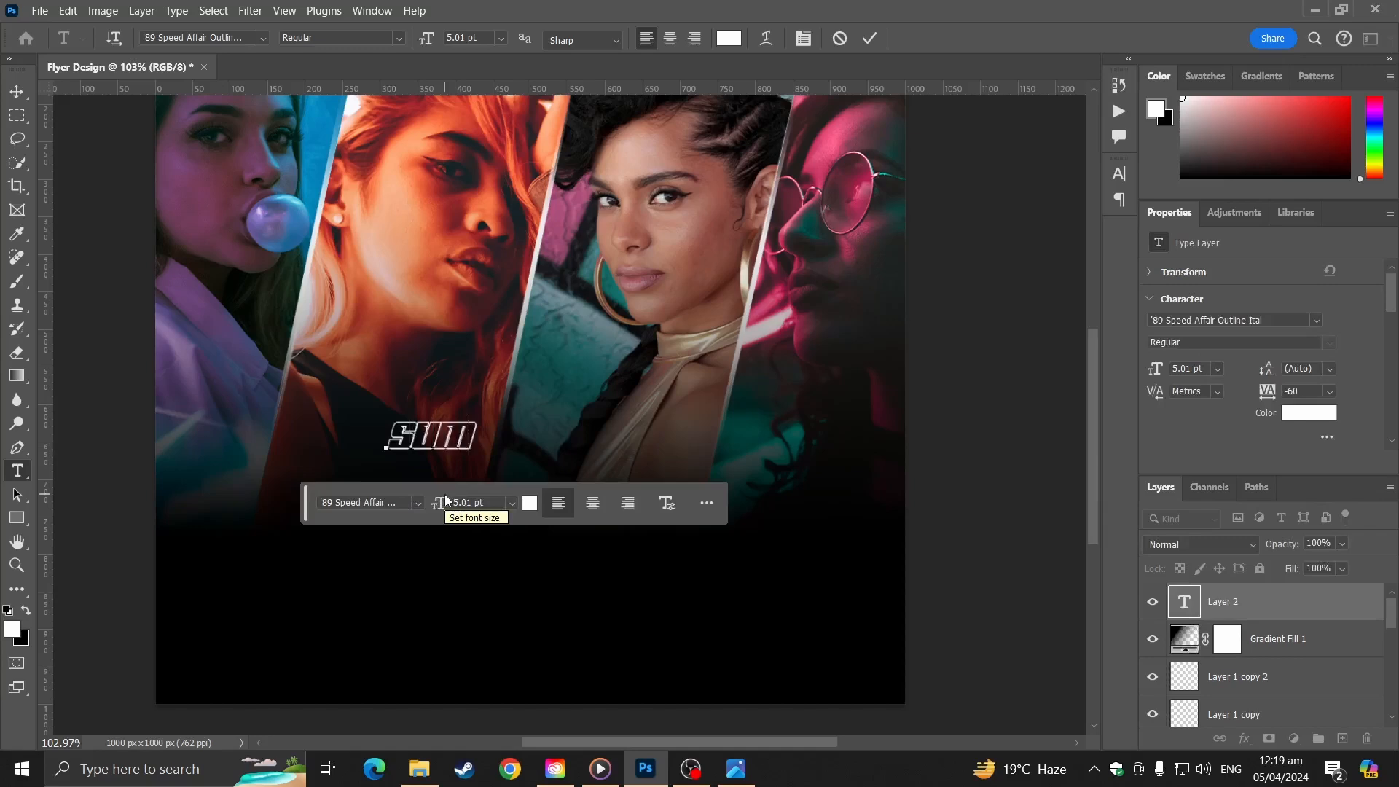
text(R)
- Scale the SUMMER text to 292.99%, place it over the gradient's fading edge, and commit the transform
click(17, 91)
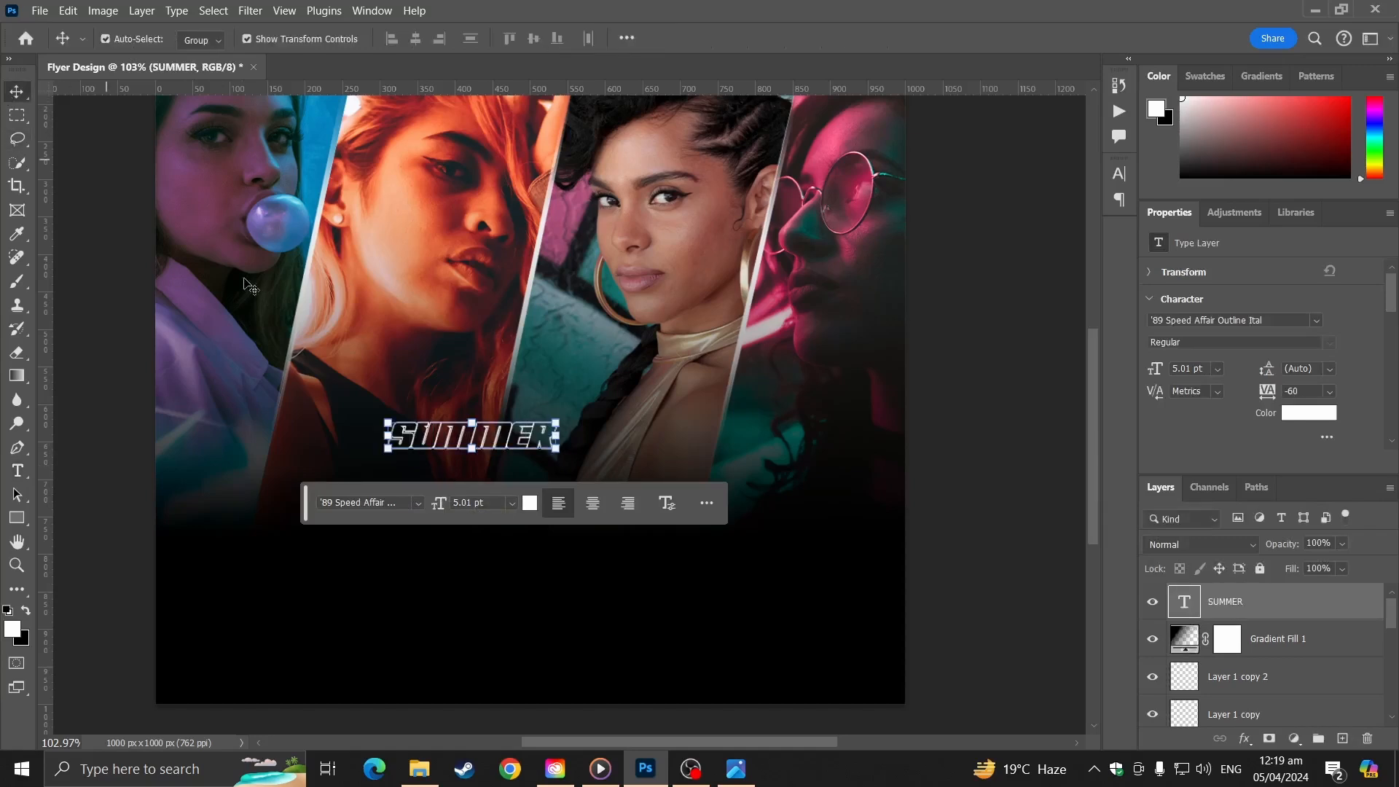
drag(550, 422, 884, 338)
drag(762, 423, 647, 485)
key(Return)
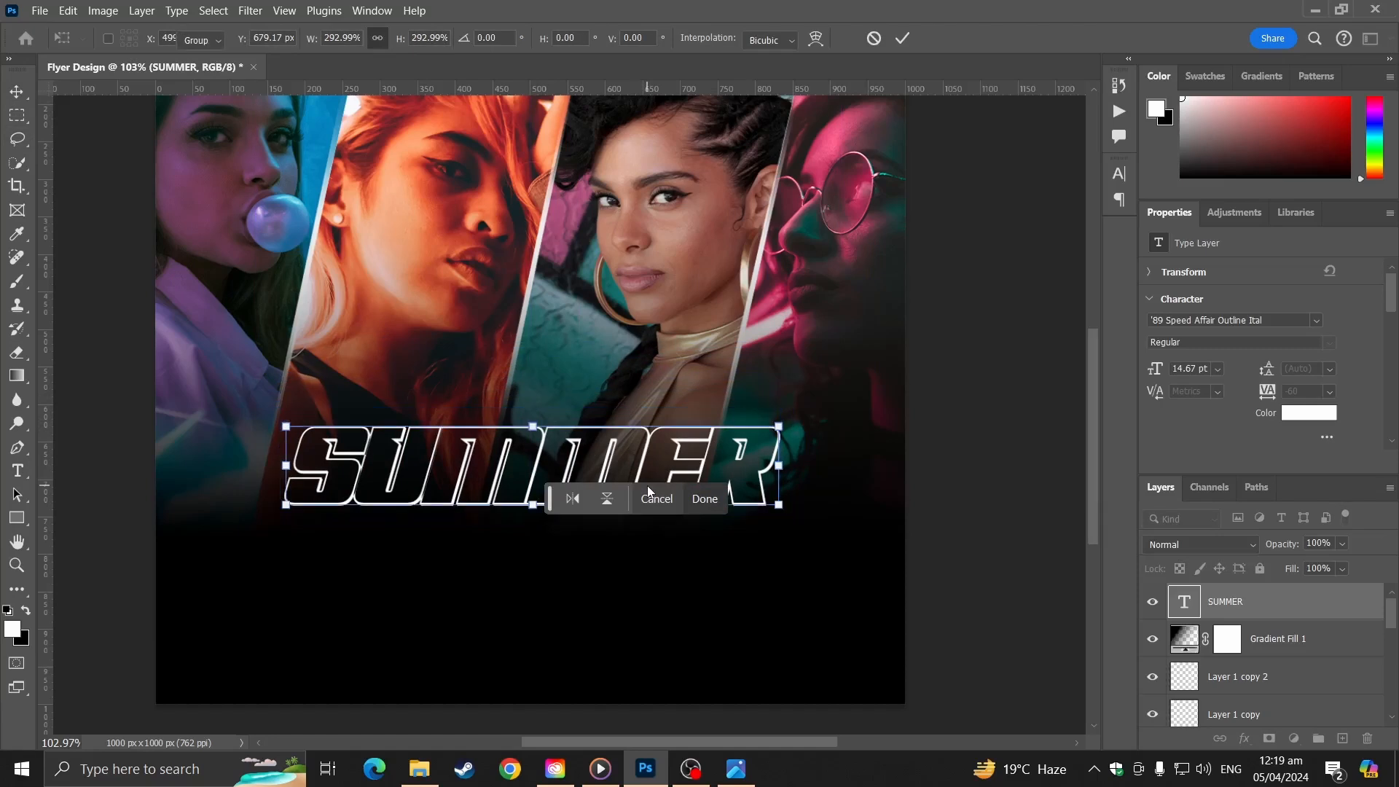
- Centre the SUMMER text horizontally on the canvas and clear the selection
key(ctrl+a)
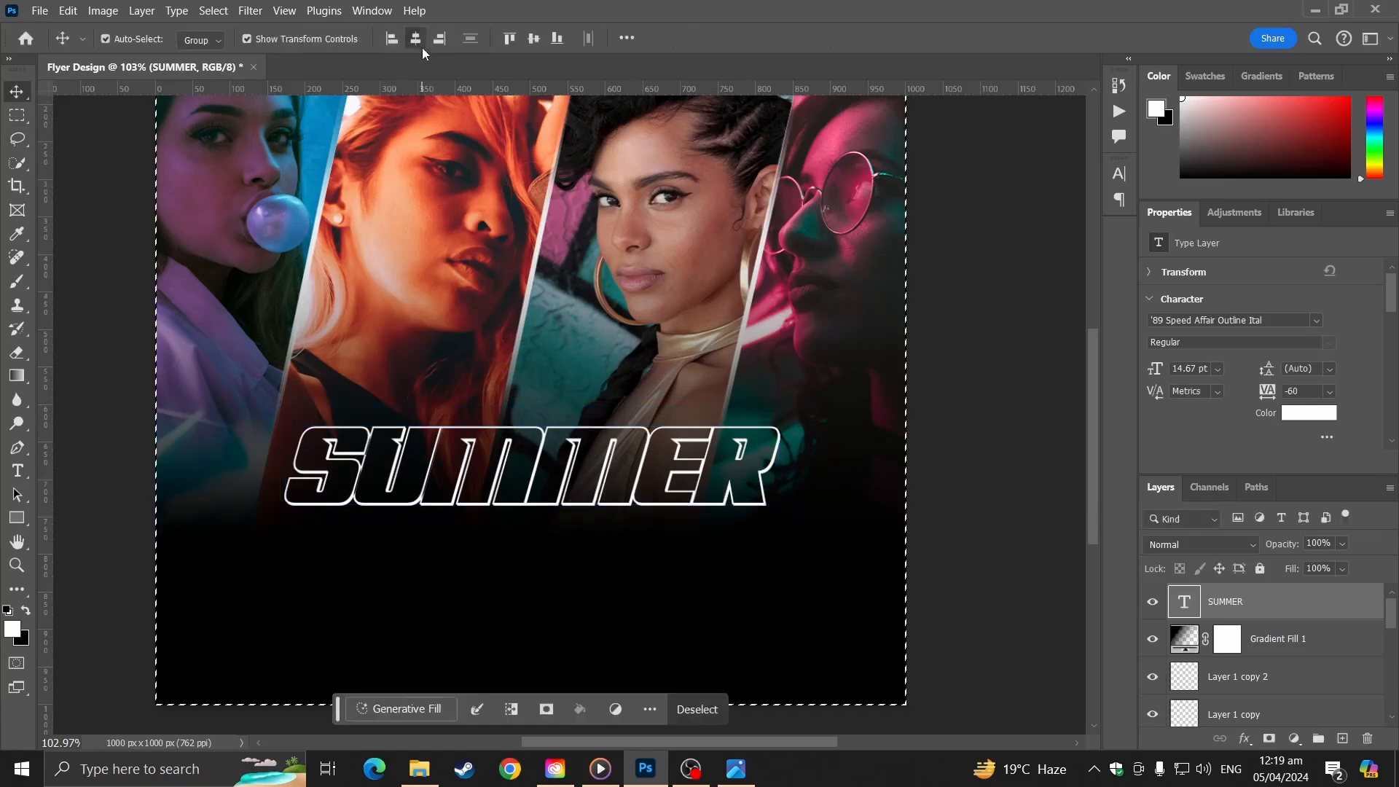
click(418, 43)
key(ctrl+d)
click(111, 497)
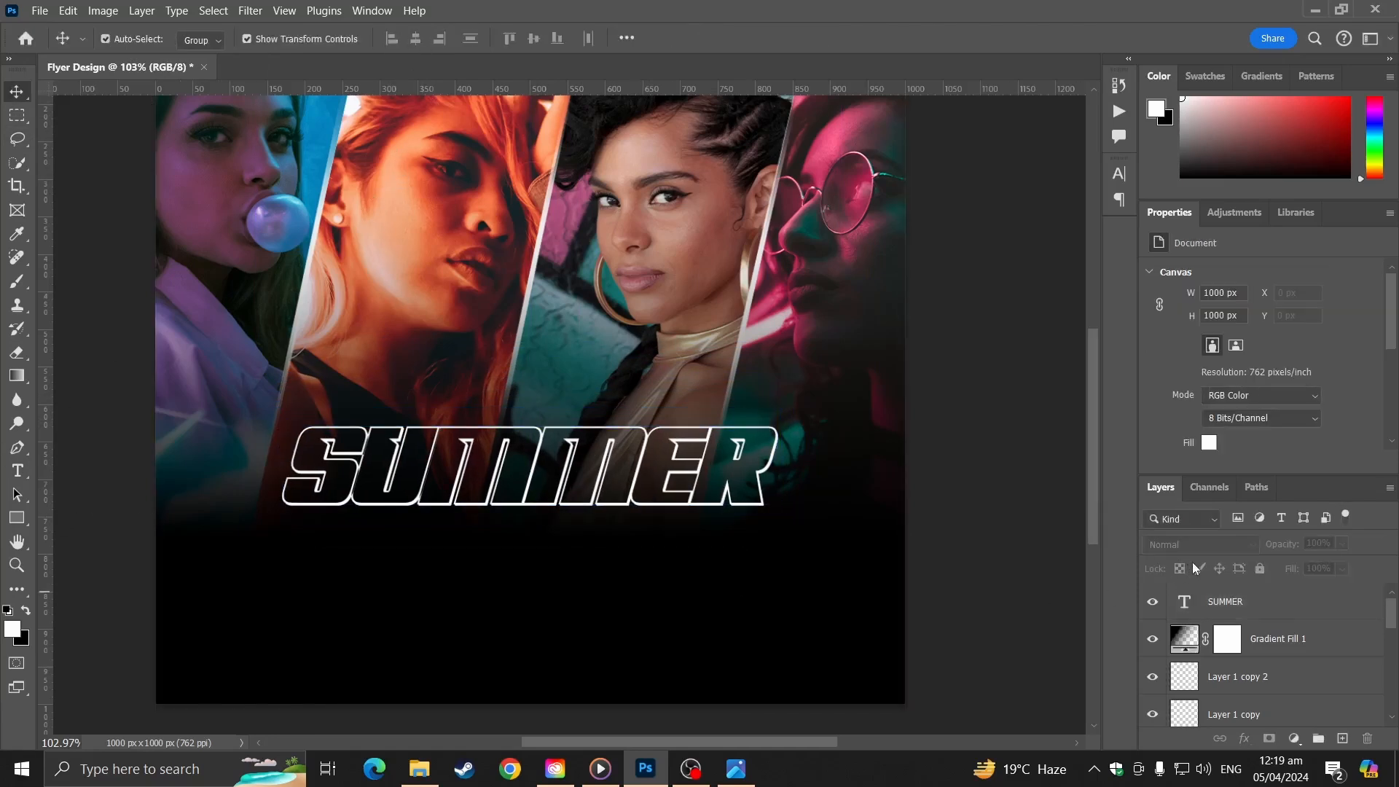
- Add an 18 px turquoise Outer Glow in Screen mode to the SUMMER layer and adjust its opacity
right_click(1252, 604)
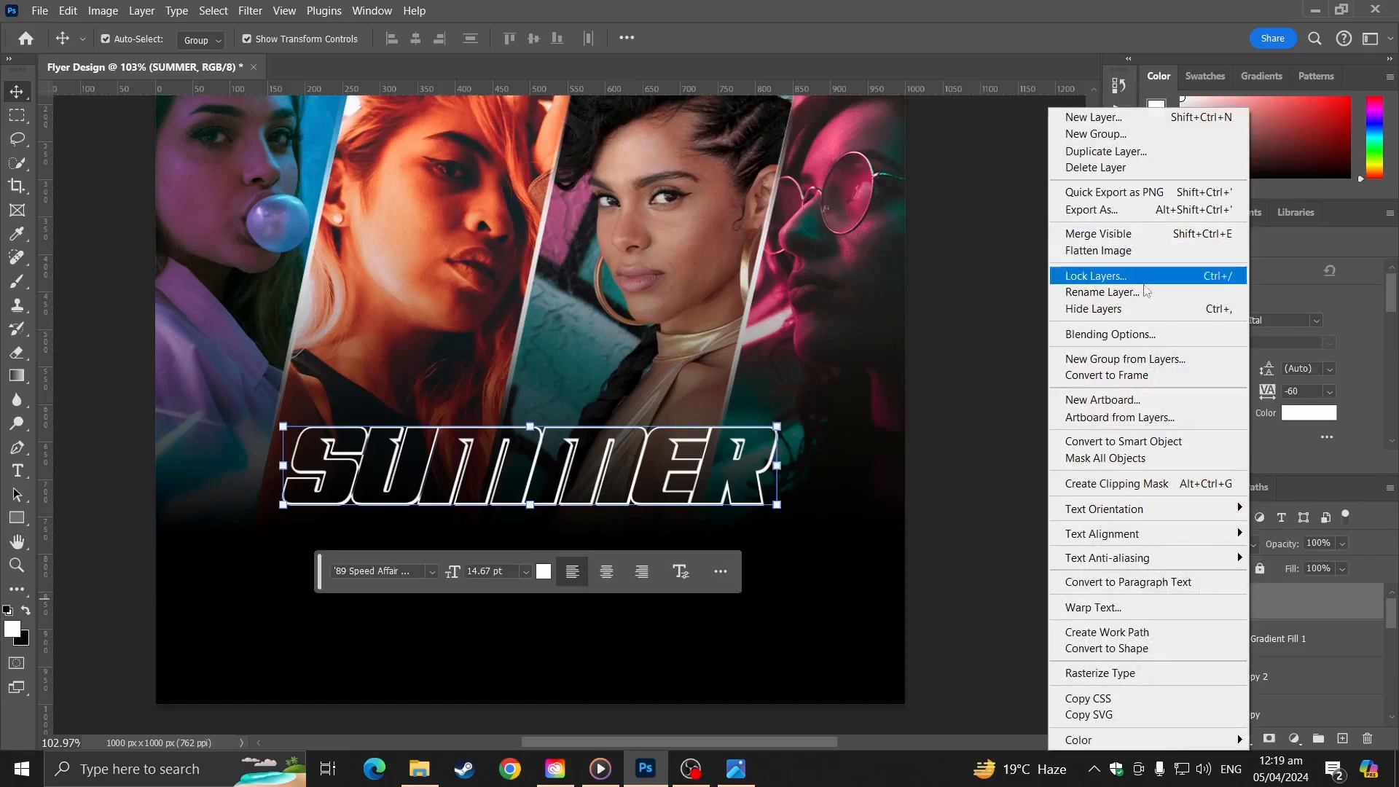
click(1142, 335)
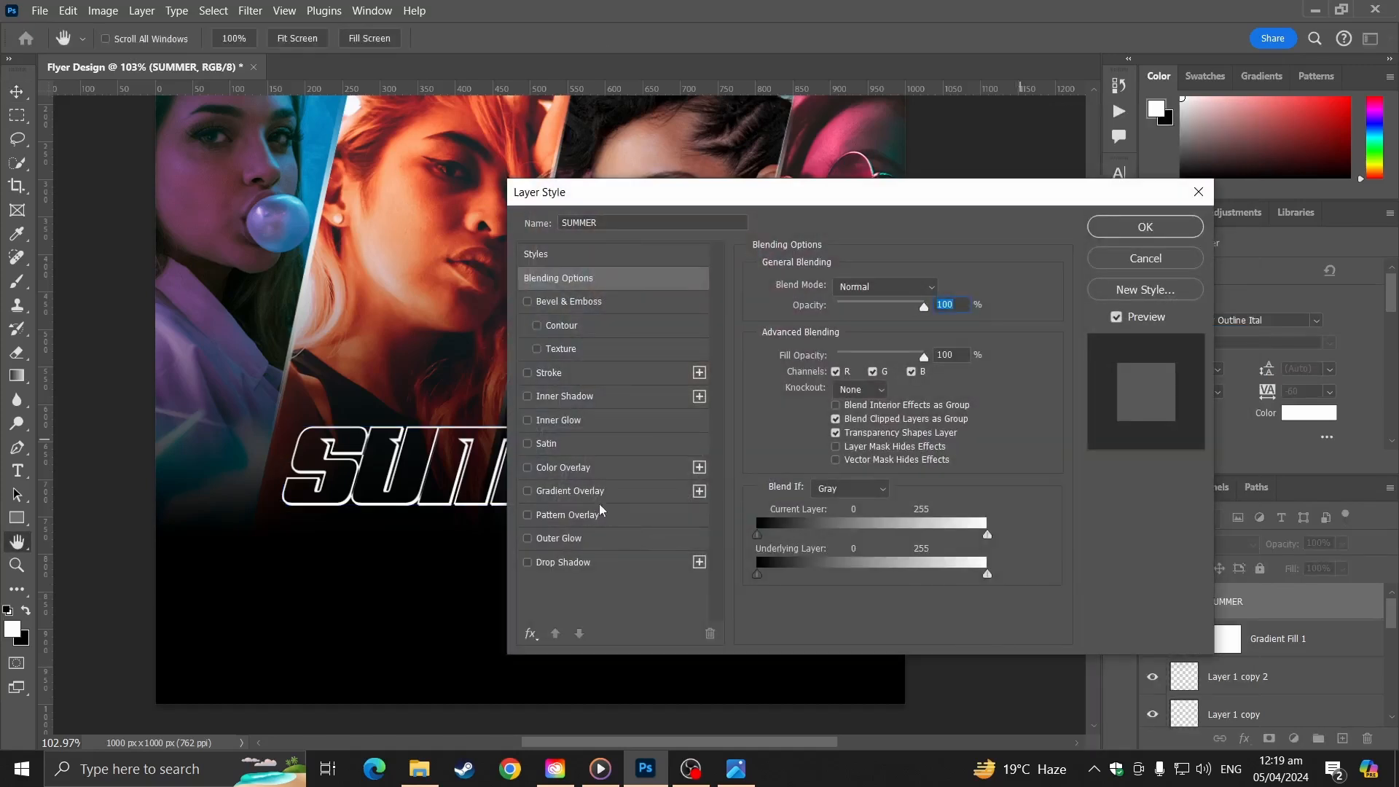
click(565, 540)
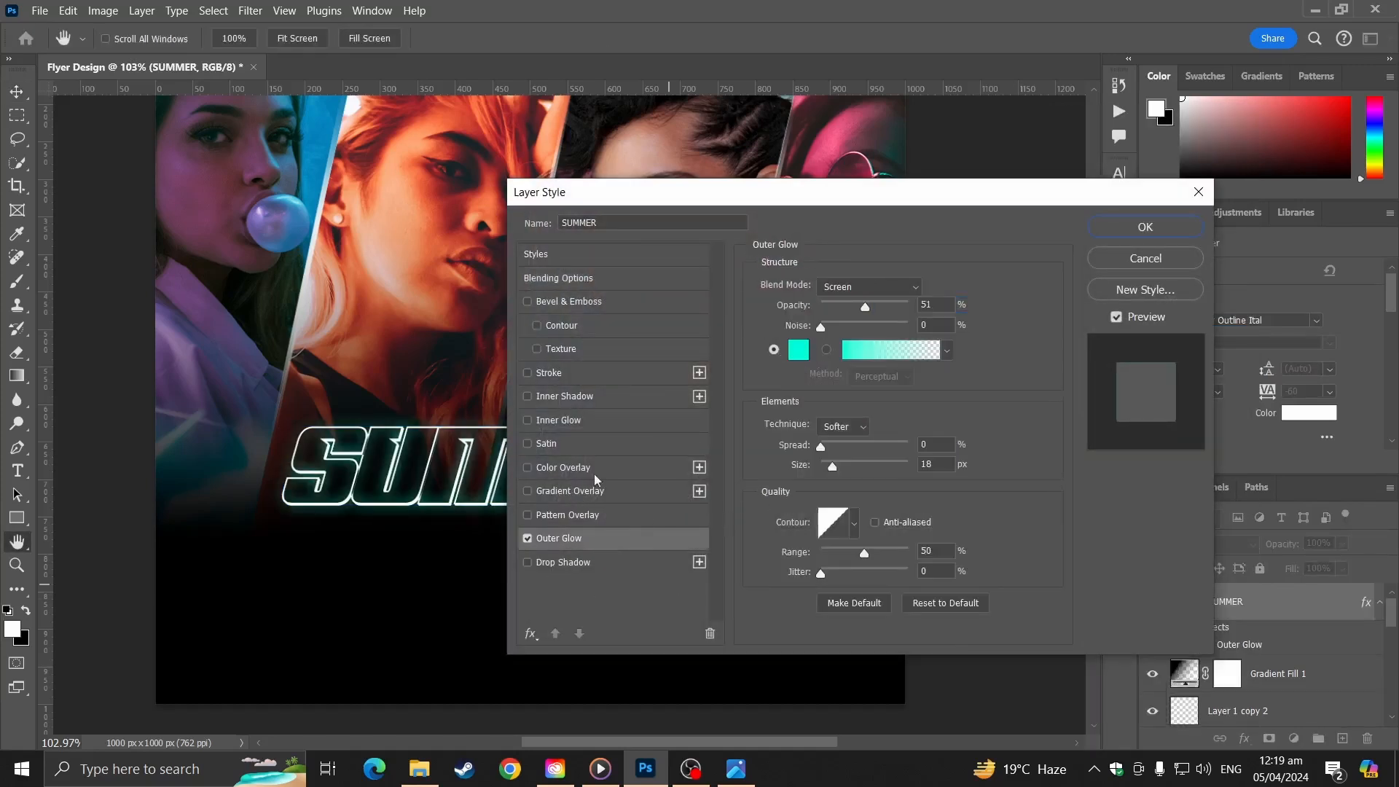
click(877, 310)
- Add a Color Overlay to the SUMMER layer in turquoise #4effe0
click(569, 472)
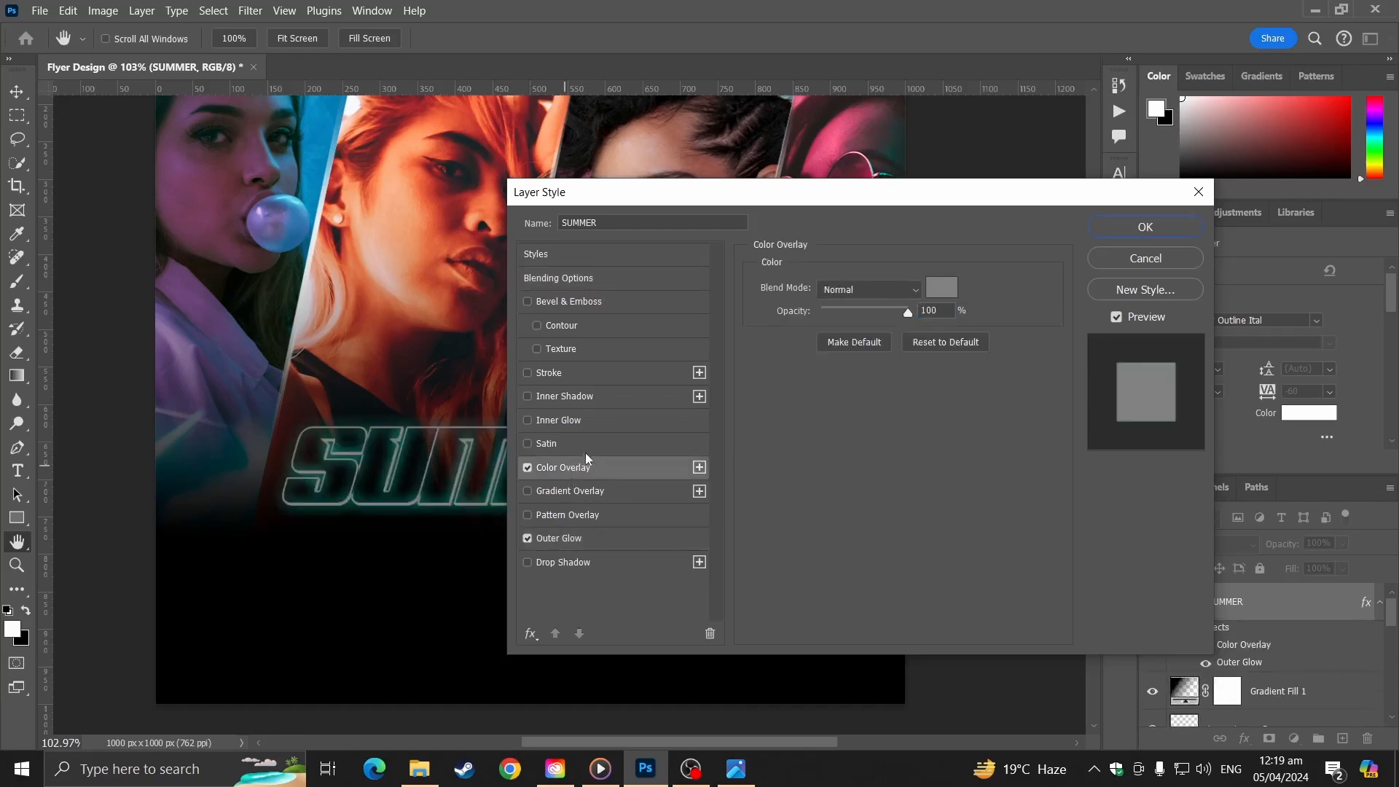
click(942, 287)
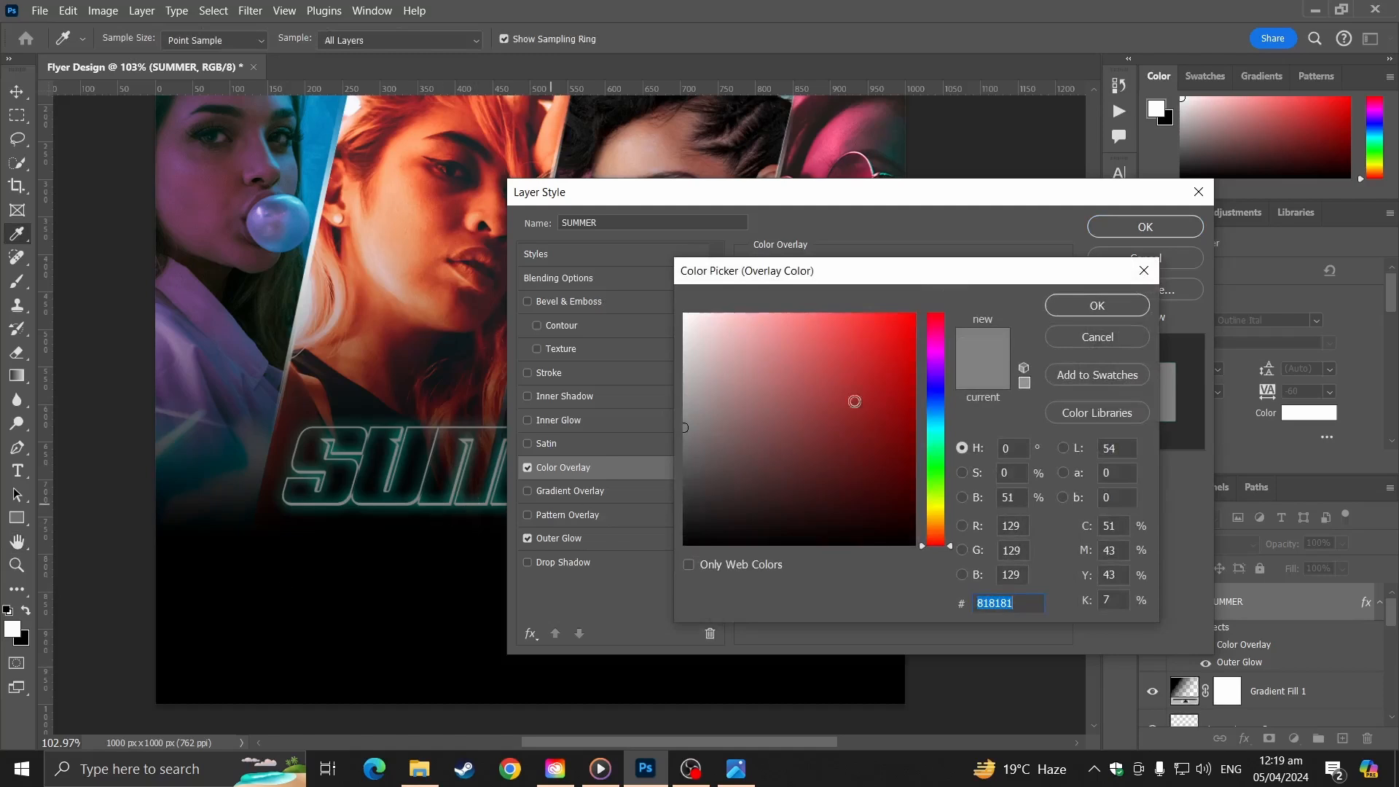
drag(931, 468, 943, 451)
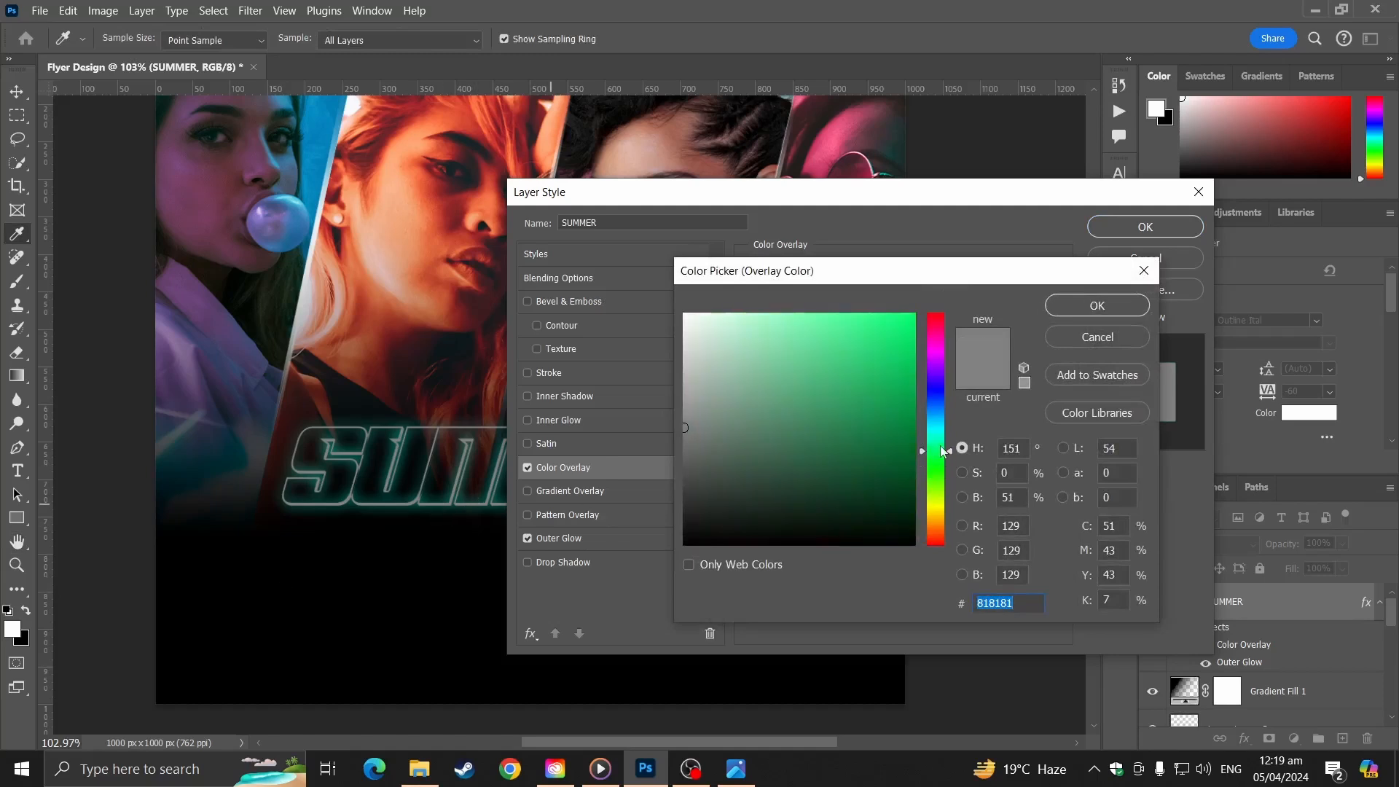
drag(841, 343, 848, 216)
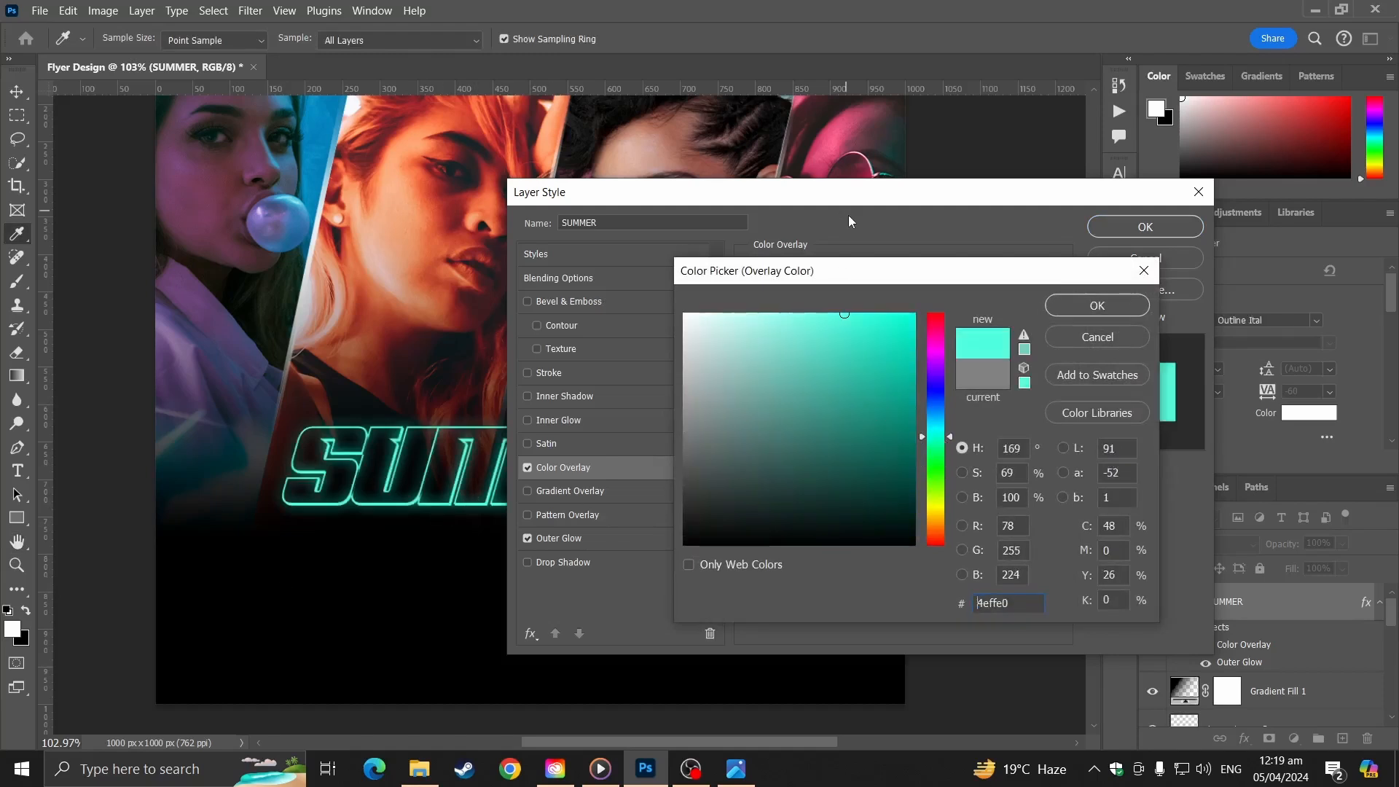
click(1098, 304)
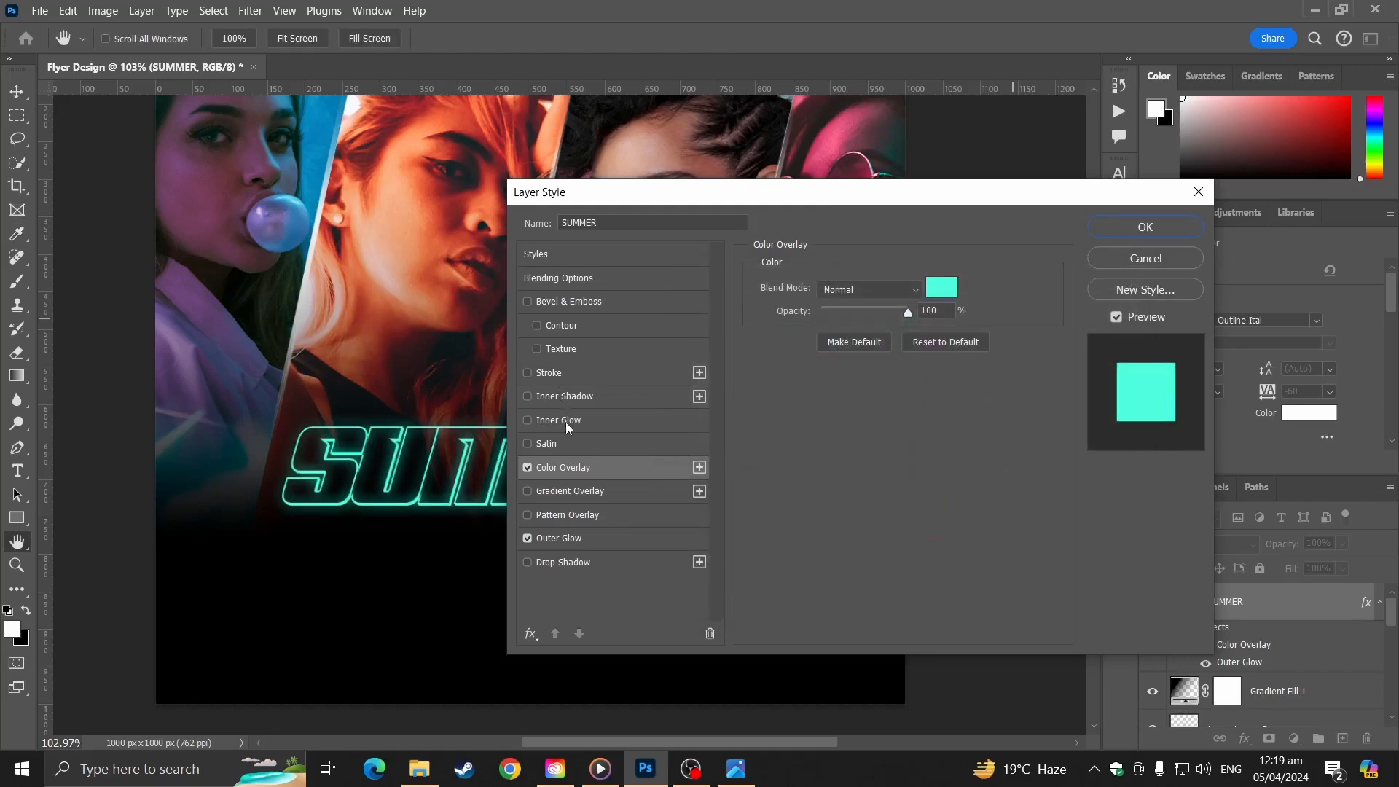
- Add an Inner Glow to the SUMMER layer, apply the layer style, and deselect the text
click(562, 420)
click(1162, 237)
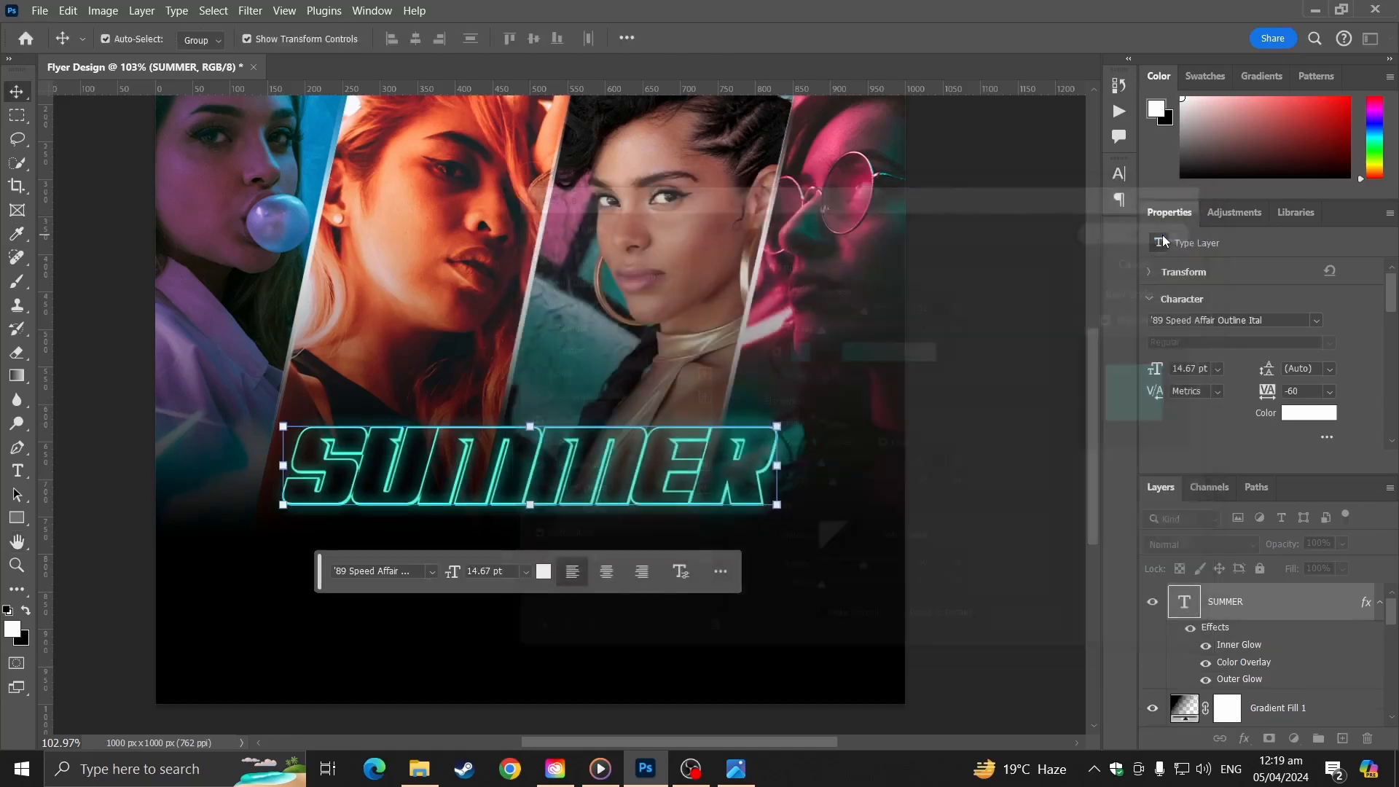
click(135, 474)
- Add the text SATURDAY in the black area below SUMMER
scroll(415, 510, up, 1)
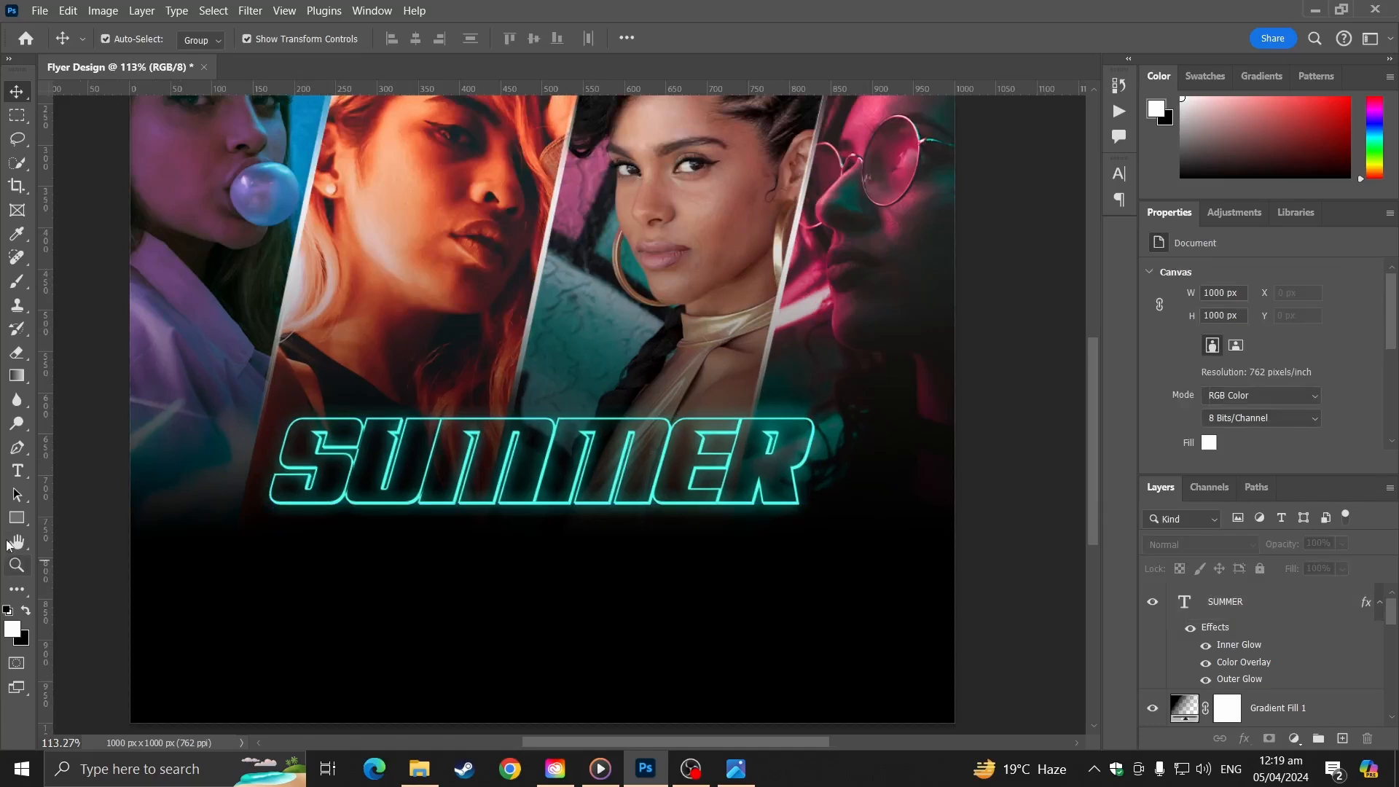
click(17, 472)
click(346, 606)
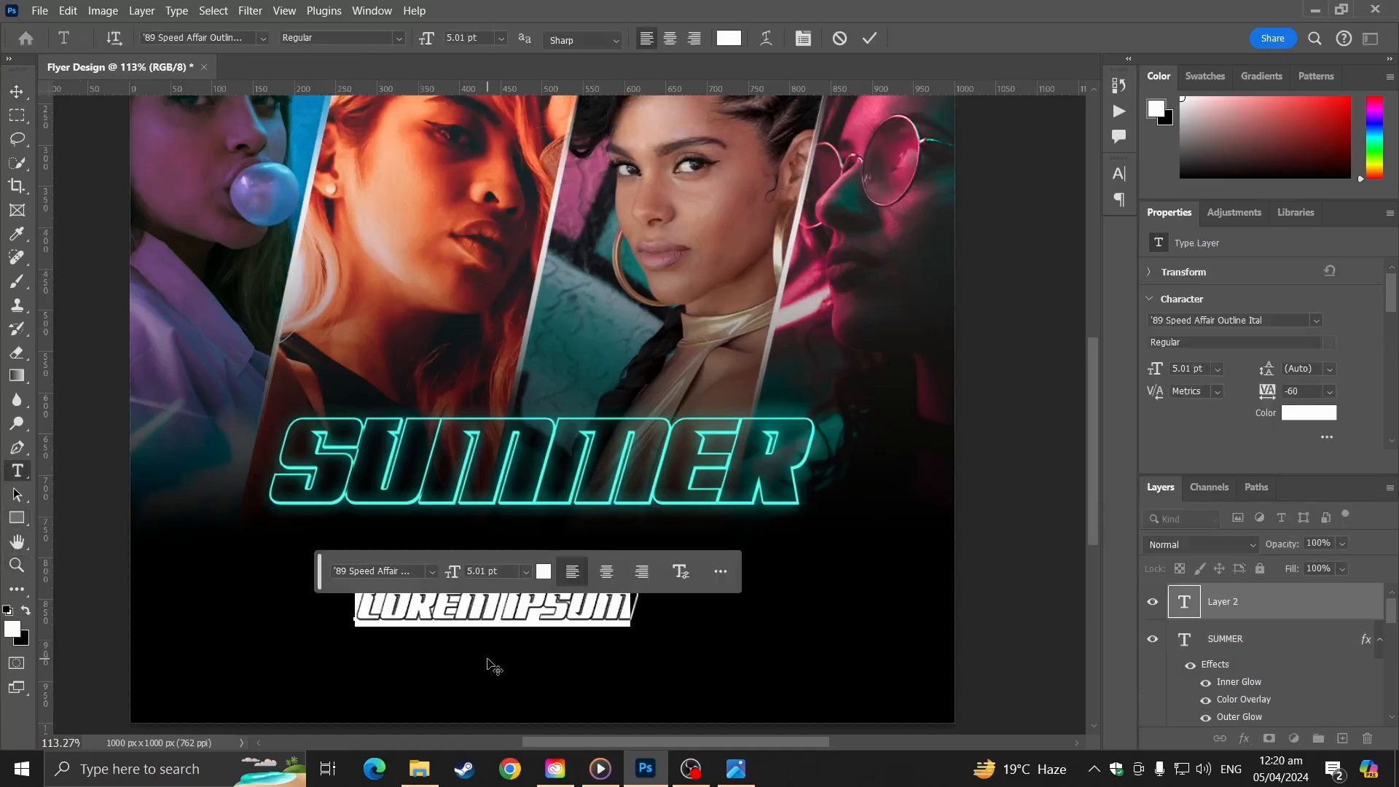
text(S)
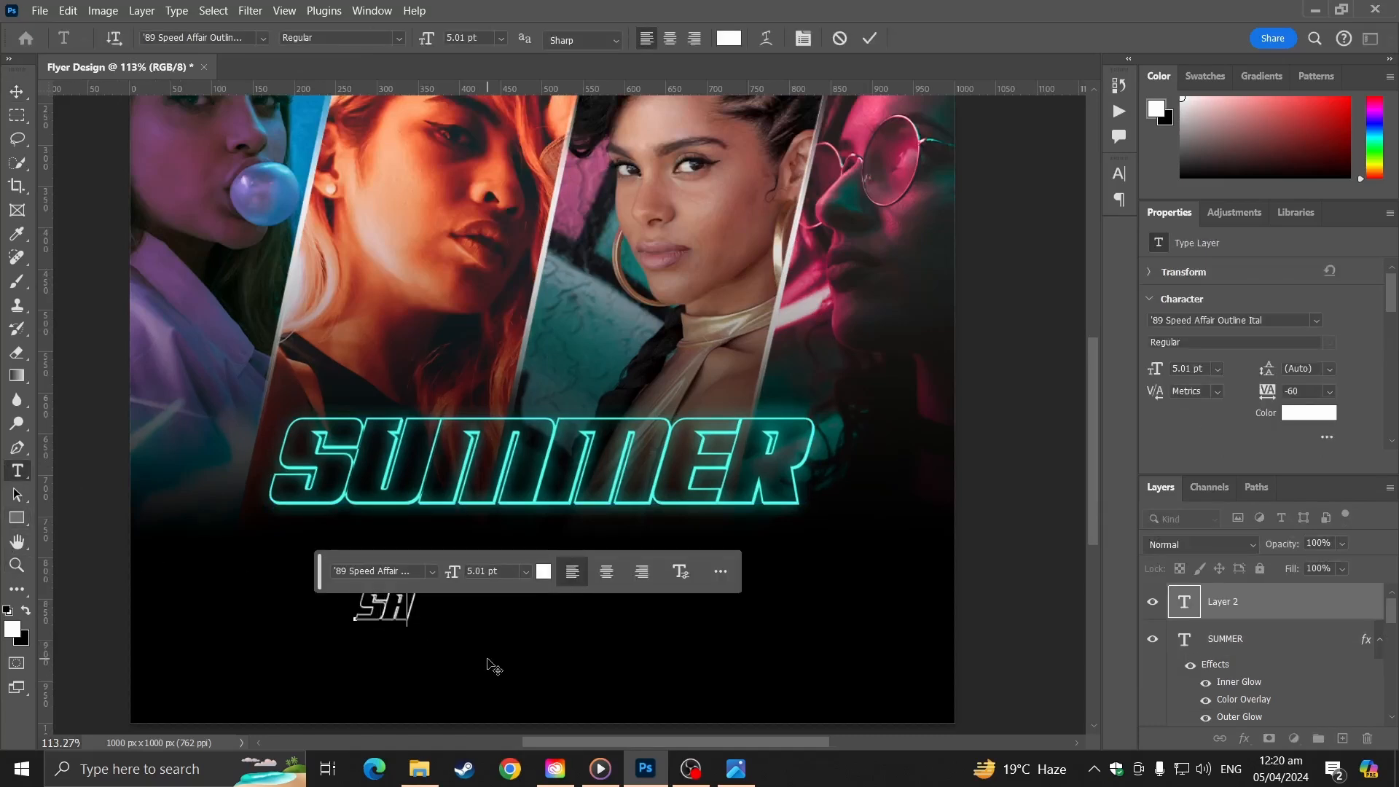
text(H)
key(BackSpace)
text(HOW)
text(RDA)
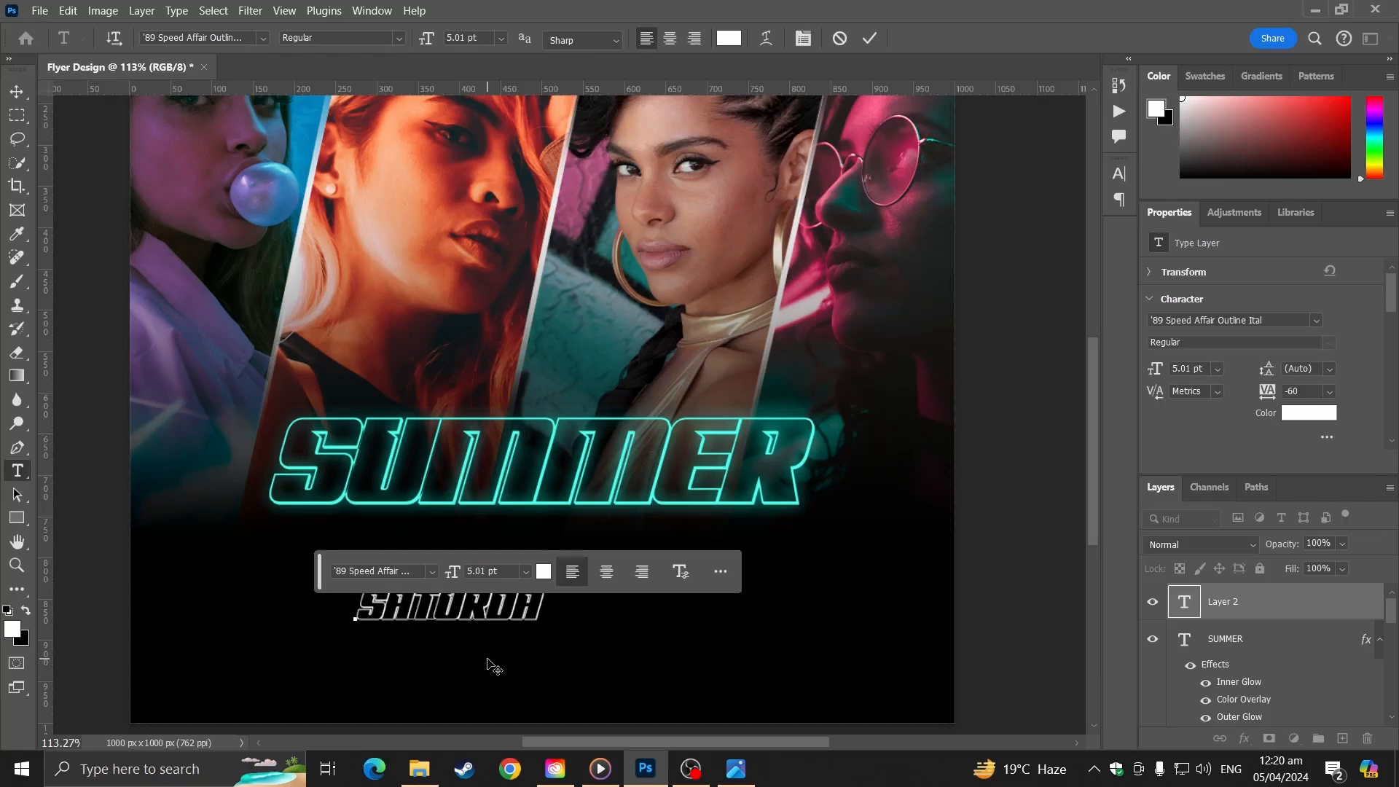
text(Y)
- Change the whole SATURDAY text to Montserrat Regular and set its tracking to 1080
key(ctrl+a)
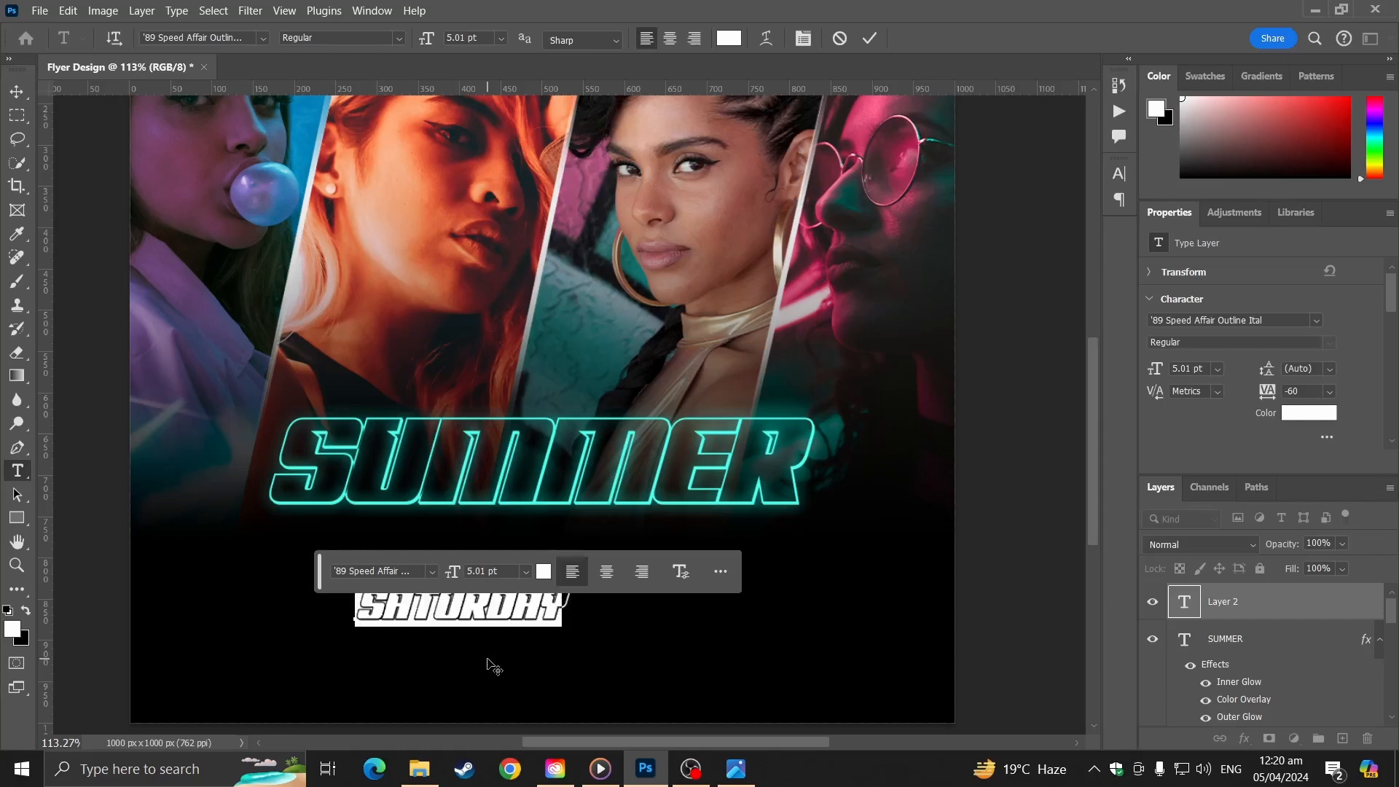
click(263, 38)
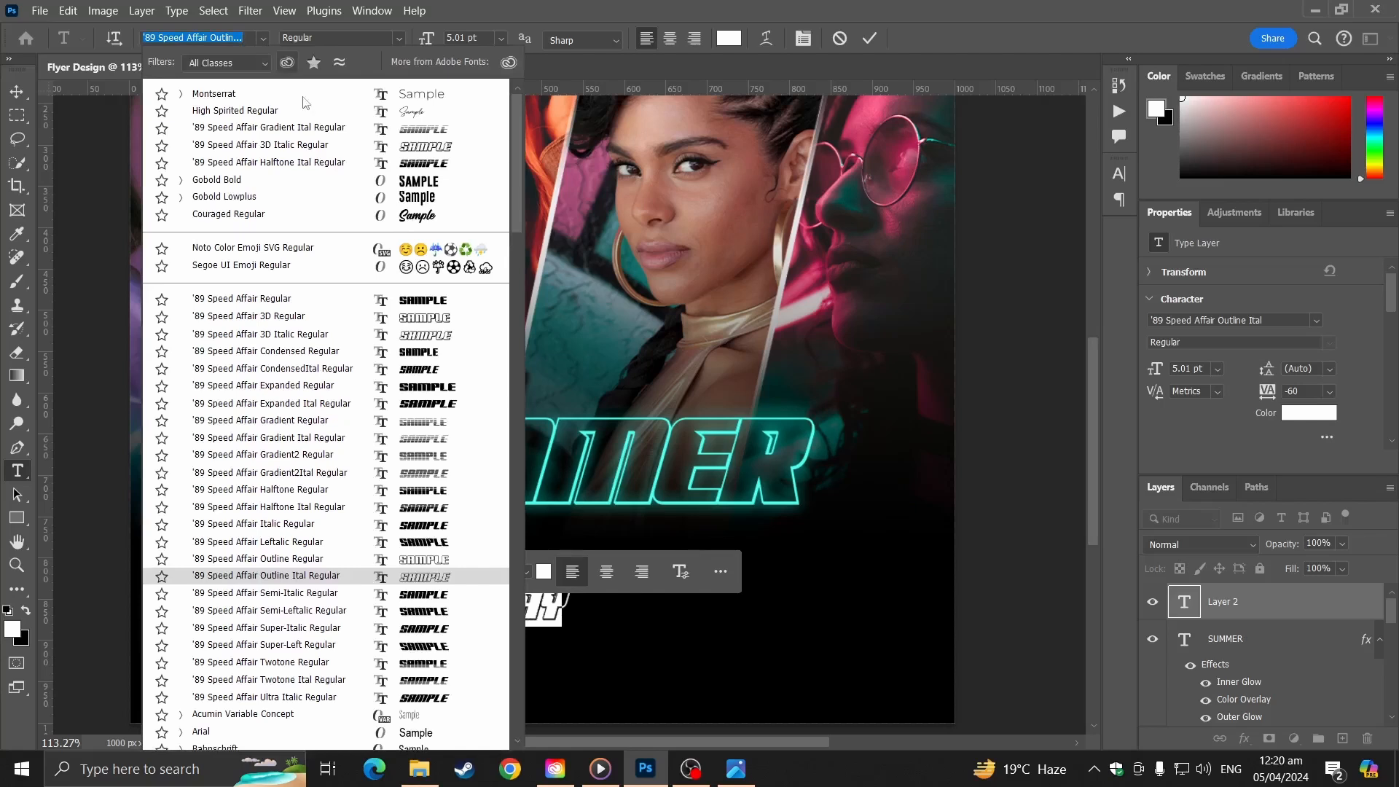
click(380, 95)
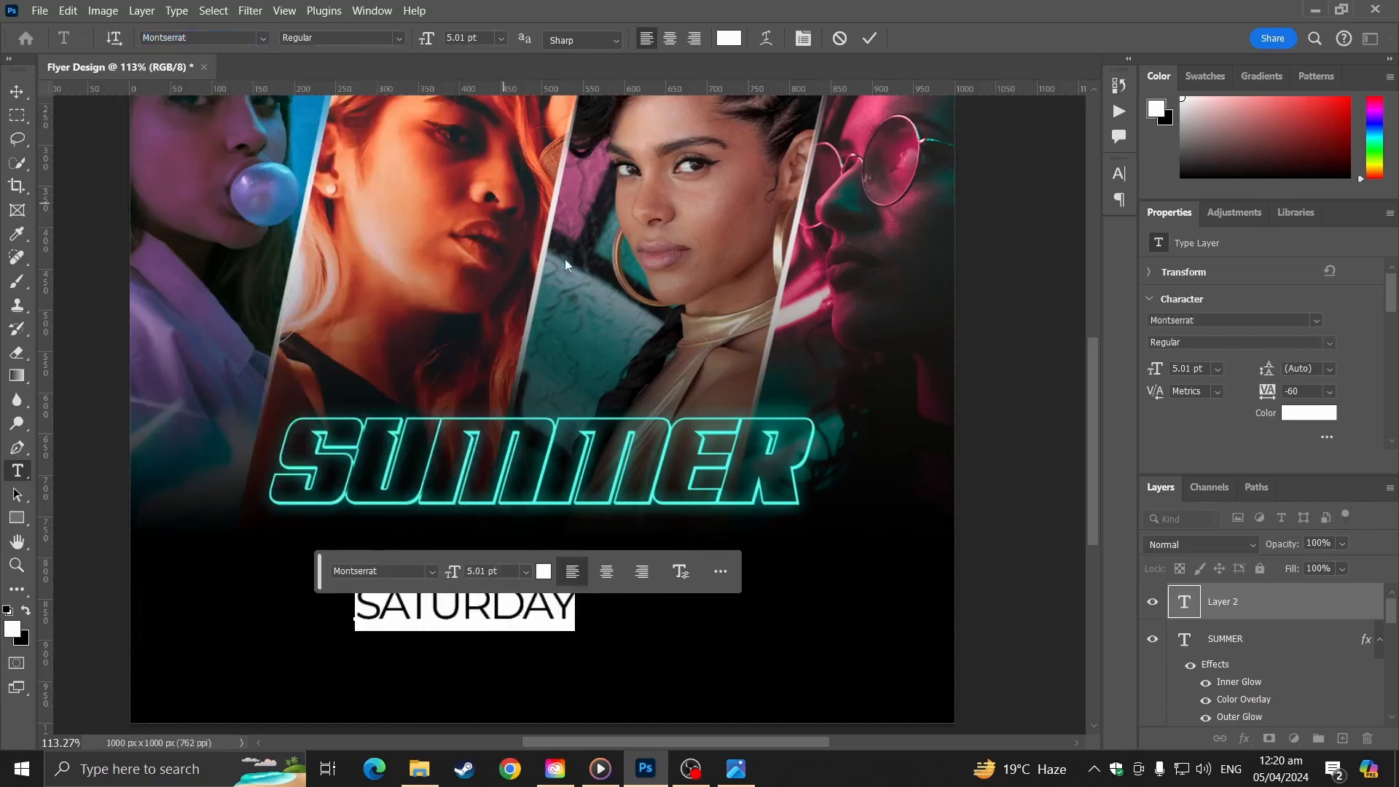
click(803, 38)
drag(1025, 241, 1079, 244)
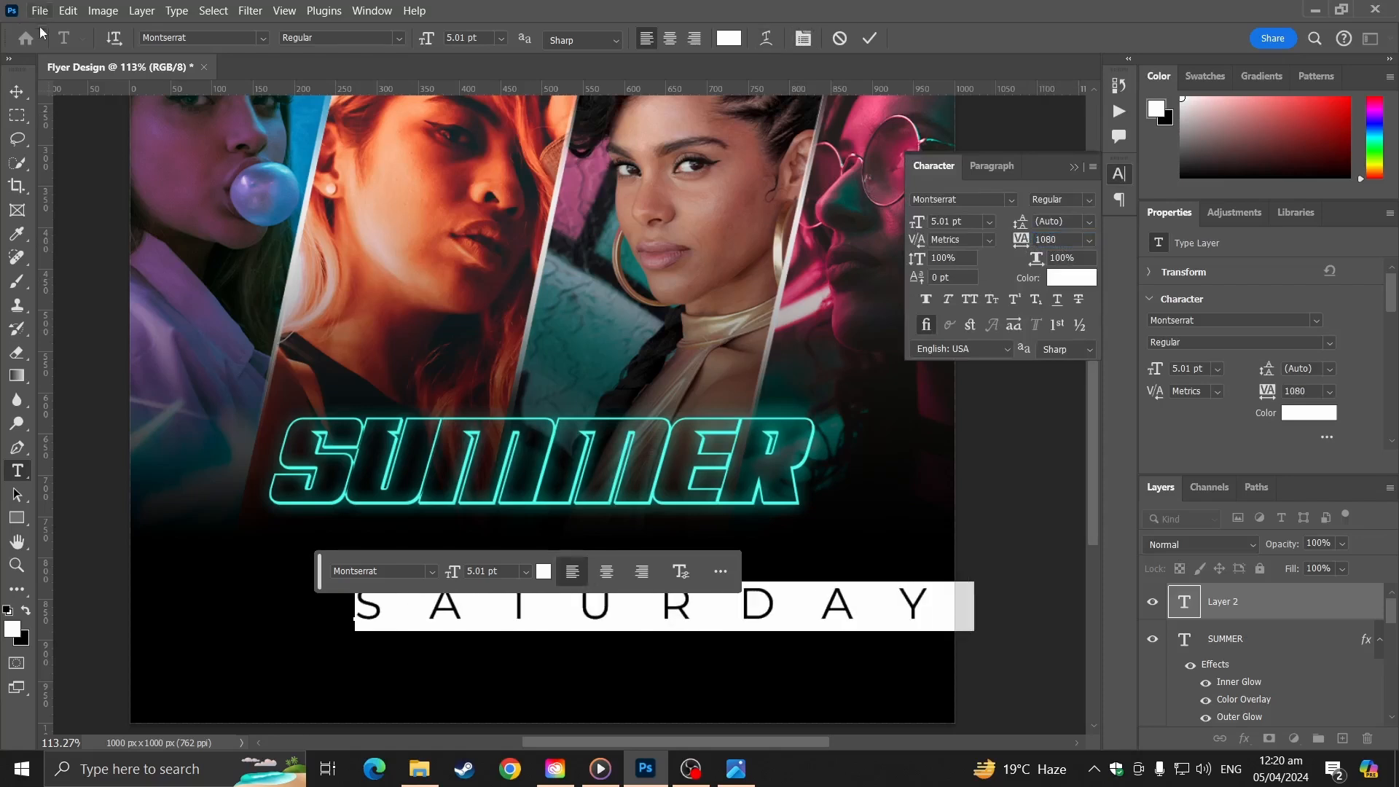
- Scale the SATURDAY text to 54.37% and place it just above SUMMER at X 500 px, Y 594.71 px
click(17, 91)
drag(898, 582, 676, 399)
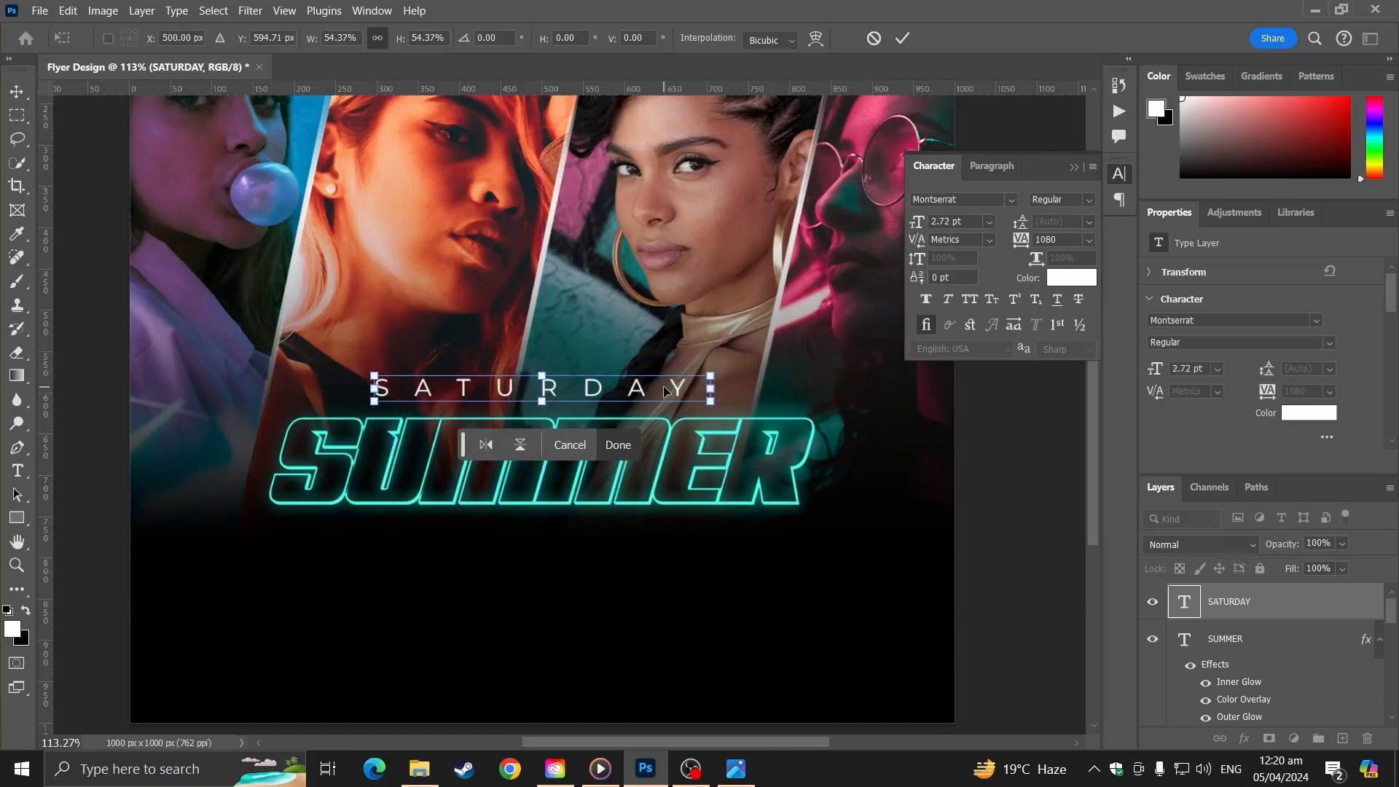
key(Return)
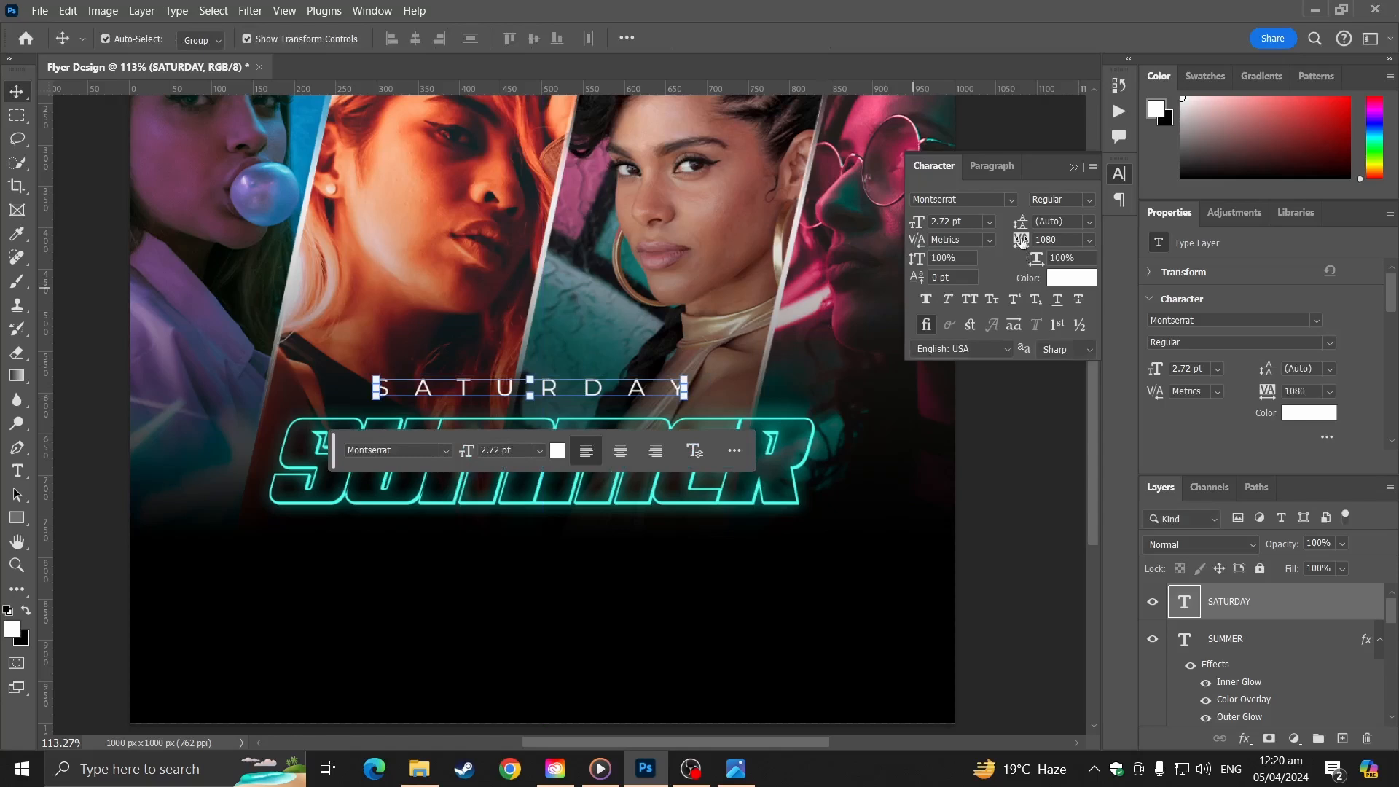
- Set SATURDAY's tracking to 1860 and align the horizontal centres of the SATURDAY and SUMMER layers
drag(1021, 240, 1057, 237)
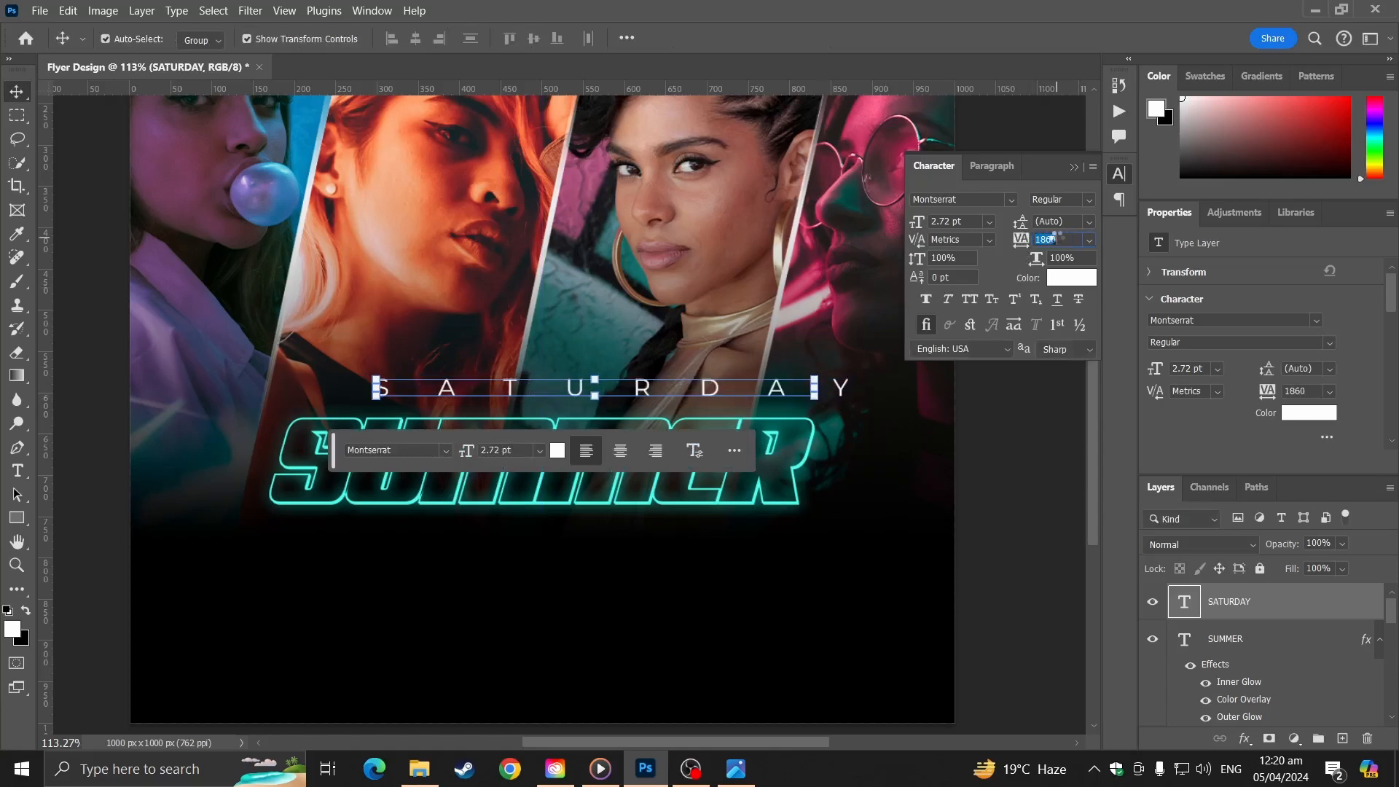
shift+click(1253, 656)
click(416, 37)
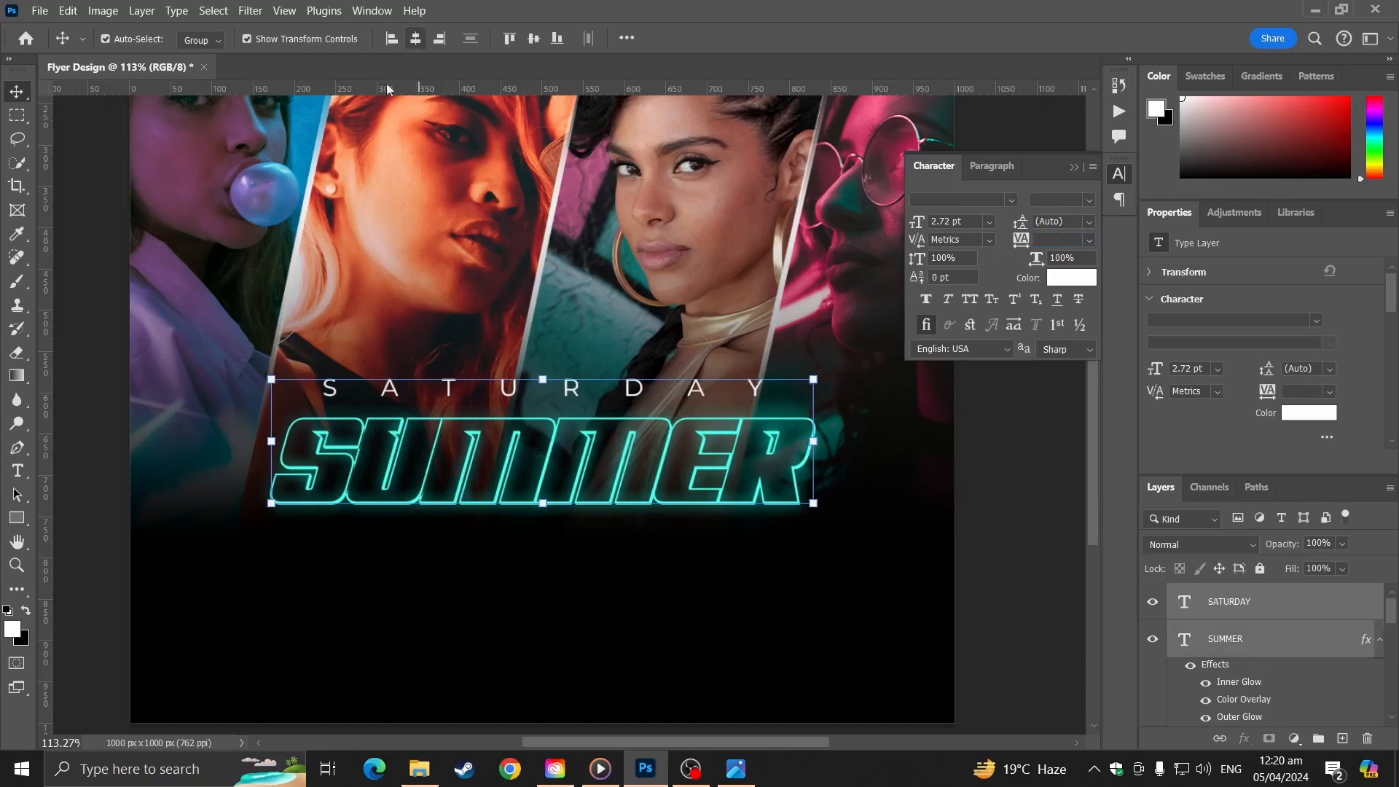
click(109, 357)
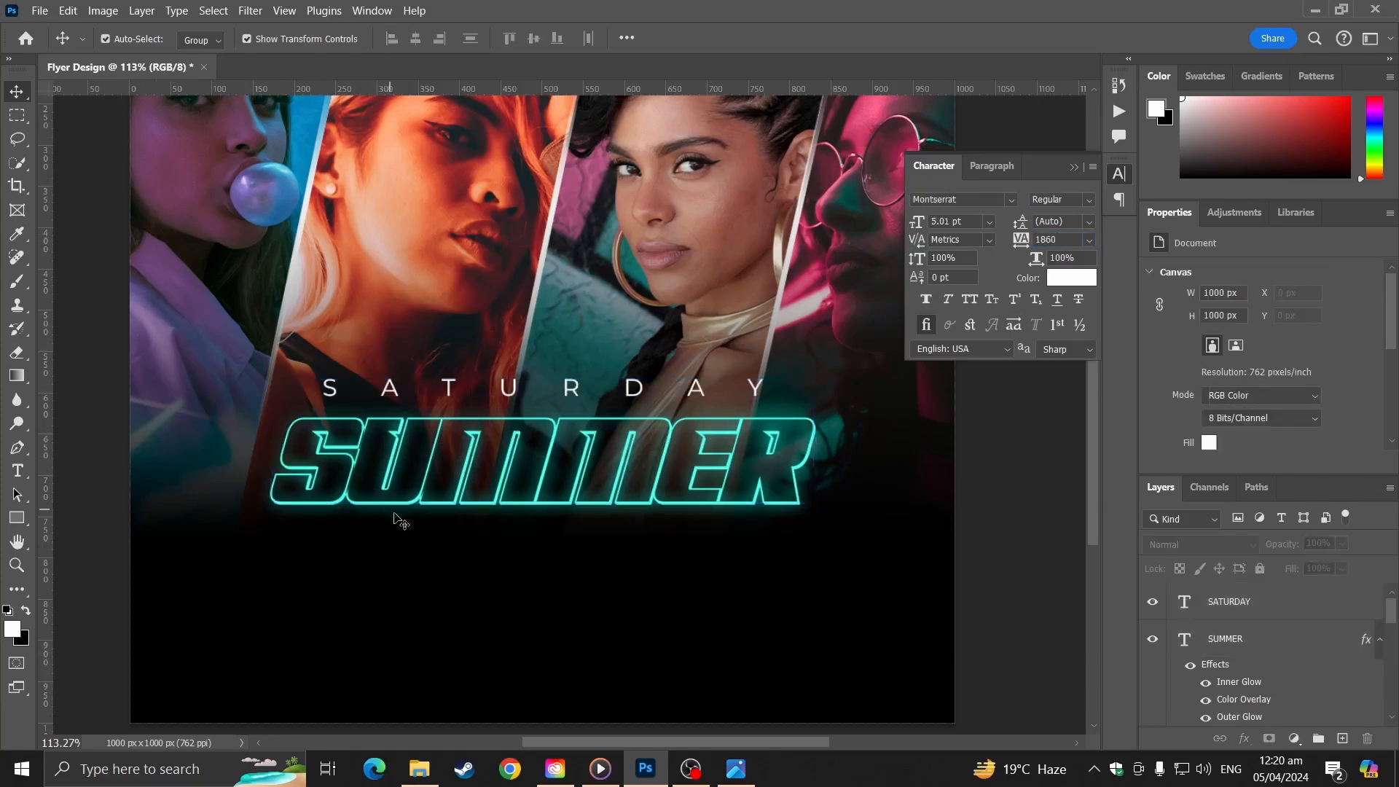
- Add the text Night in the black area below SUMMER
scroll(452, 557, up, 1)
click(13, 473)
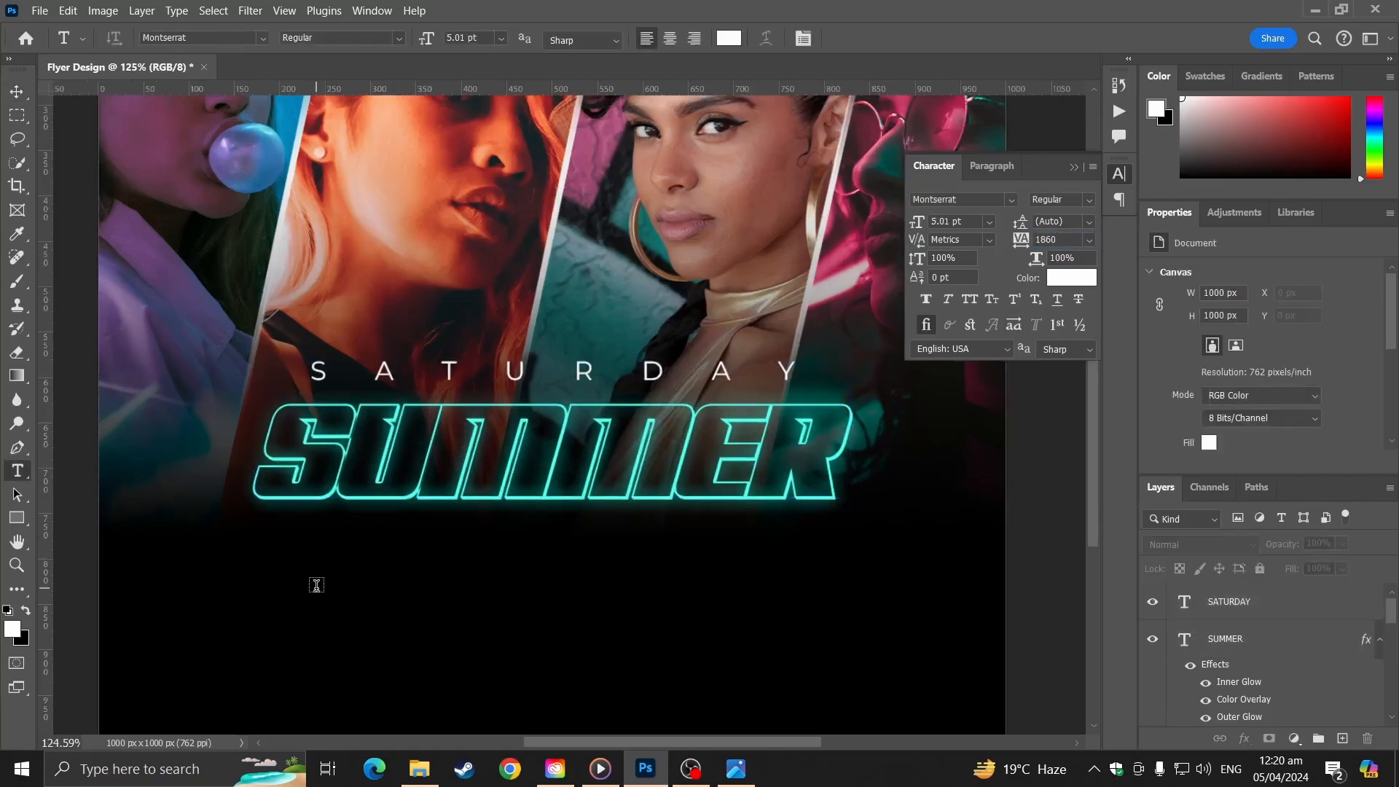
click(315, 583)
text(N)
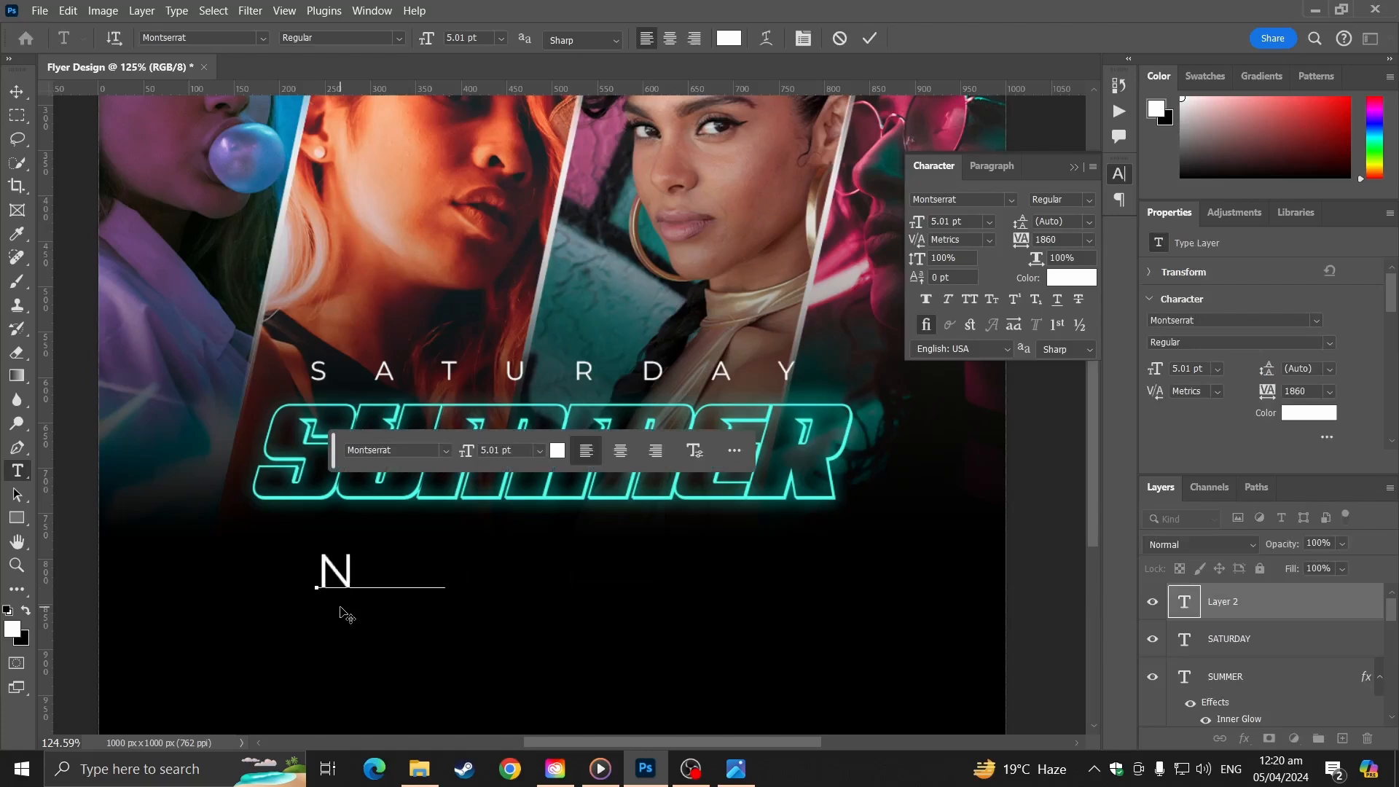
text(ihj)
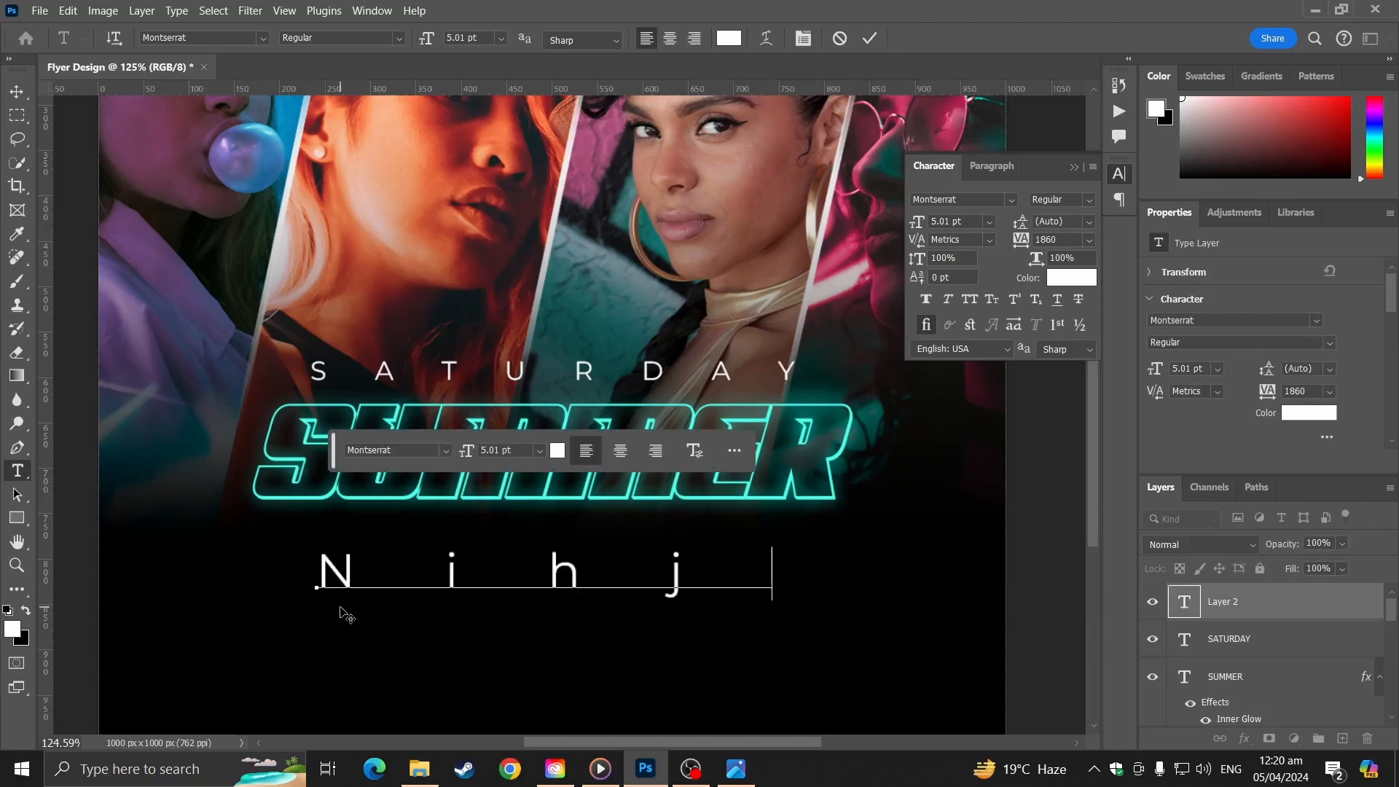
key(BackSpace)
key(BackSpace)
text(ght)
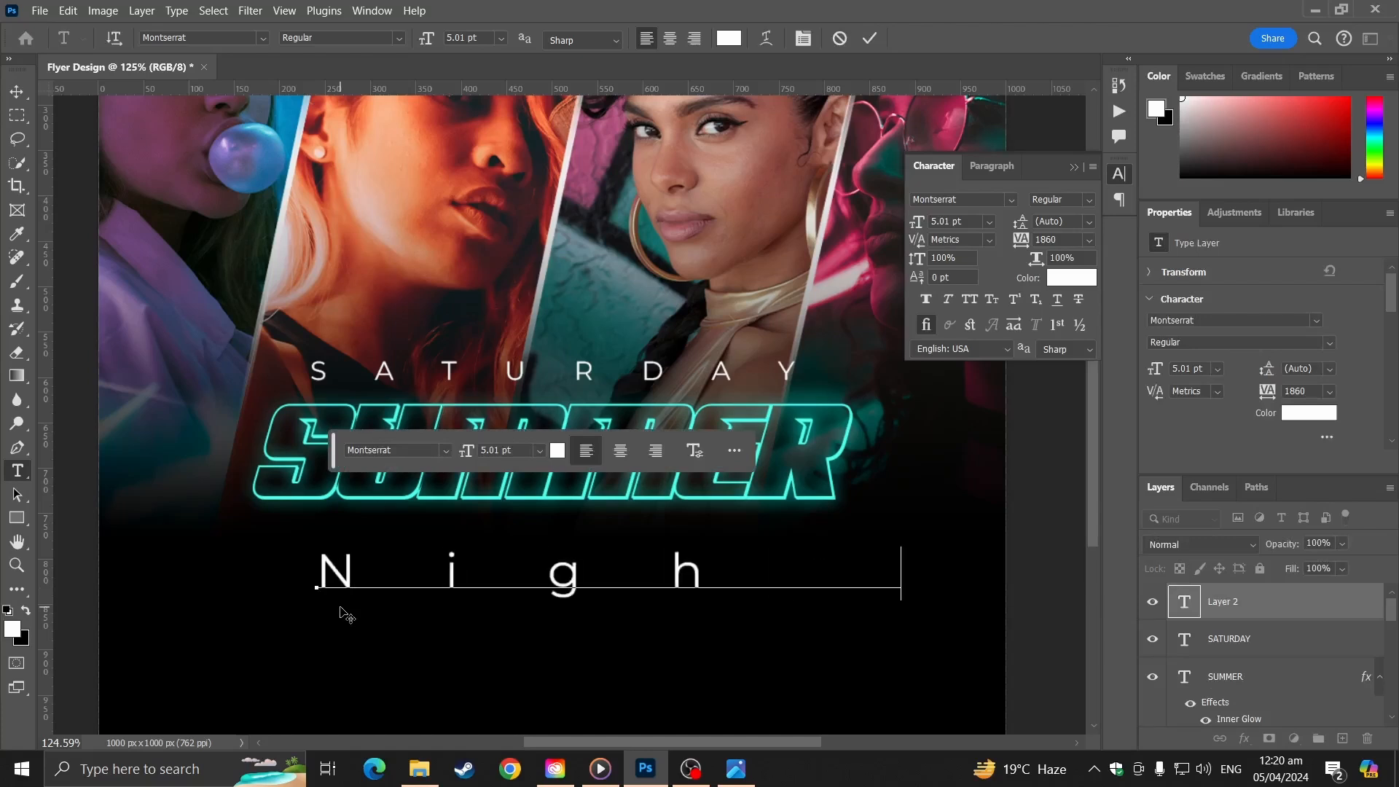
- Set the whole Night text's tracking to 0 and change its font to High Spirited Regular
key(ctrl+a)
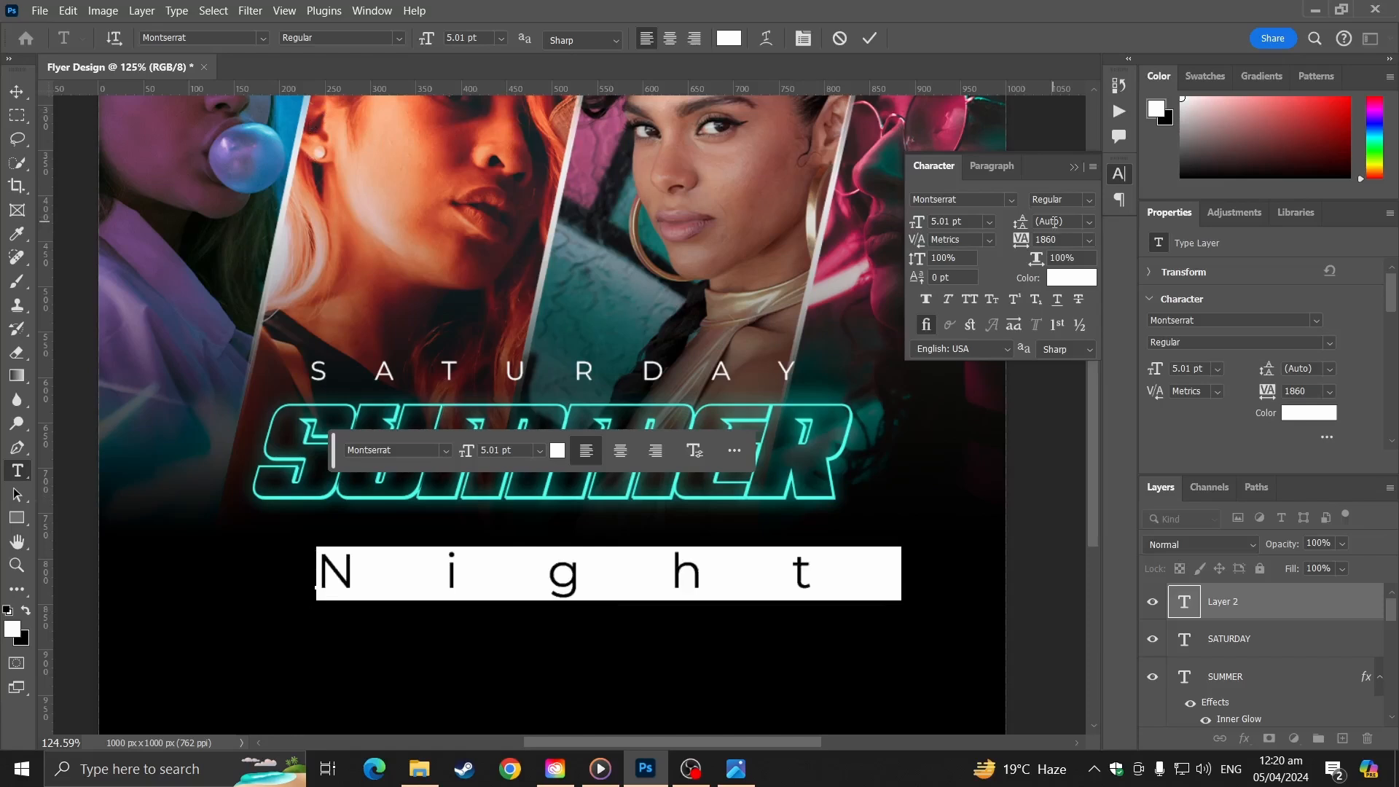
text(0)
key(Return)
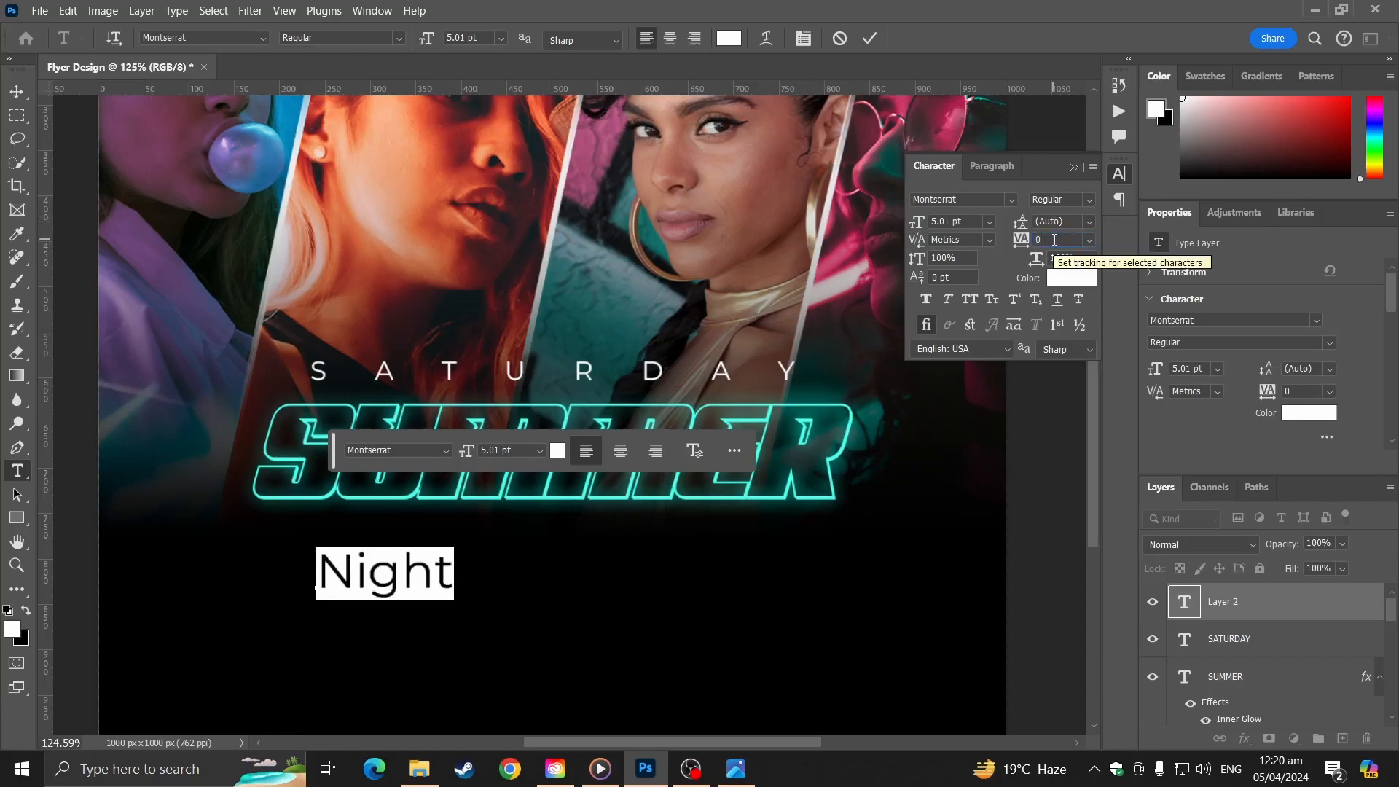
click(1014, 203)
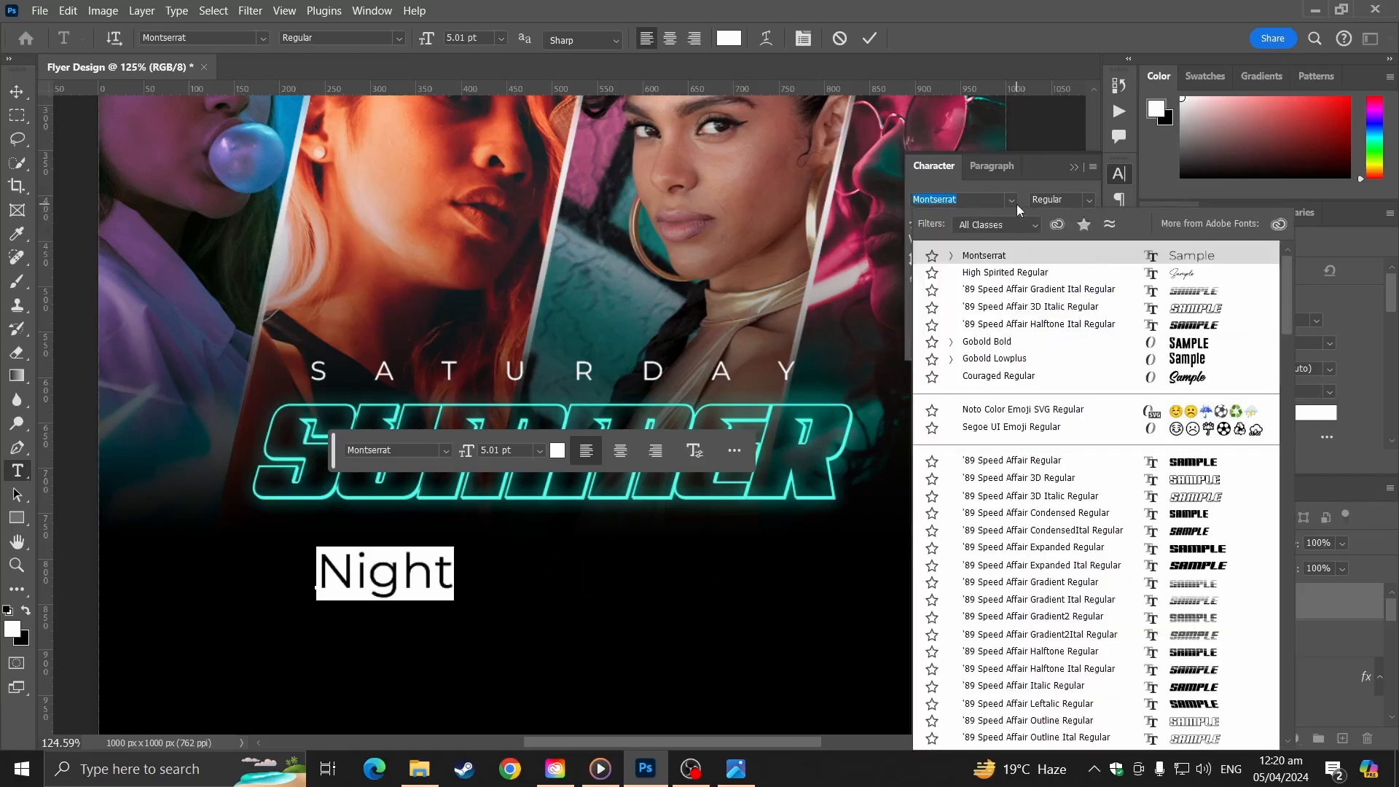
click(1022, 274)
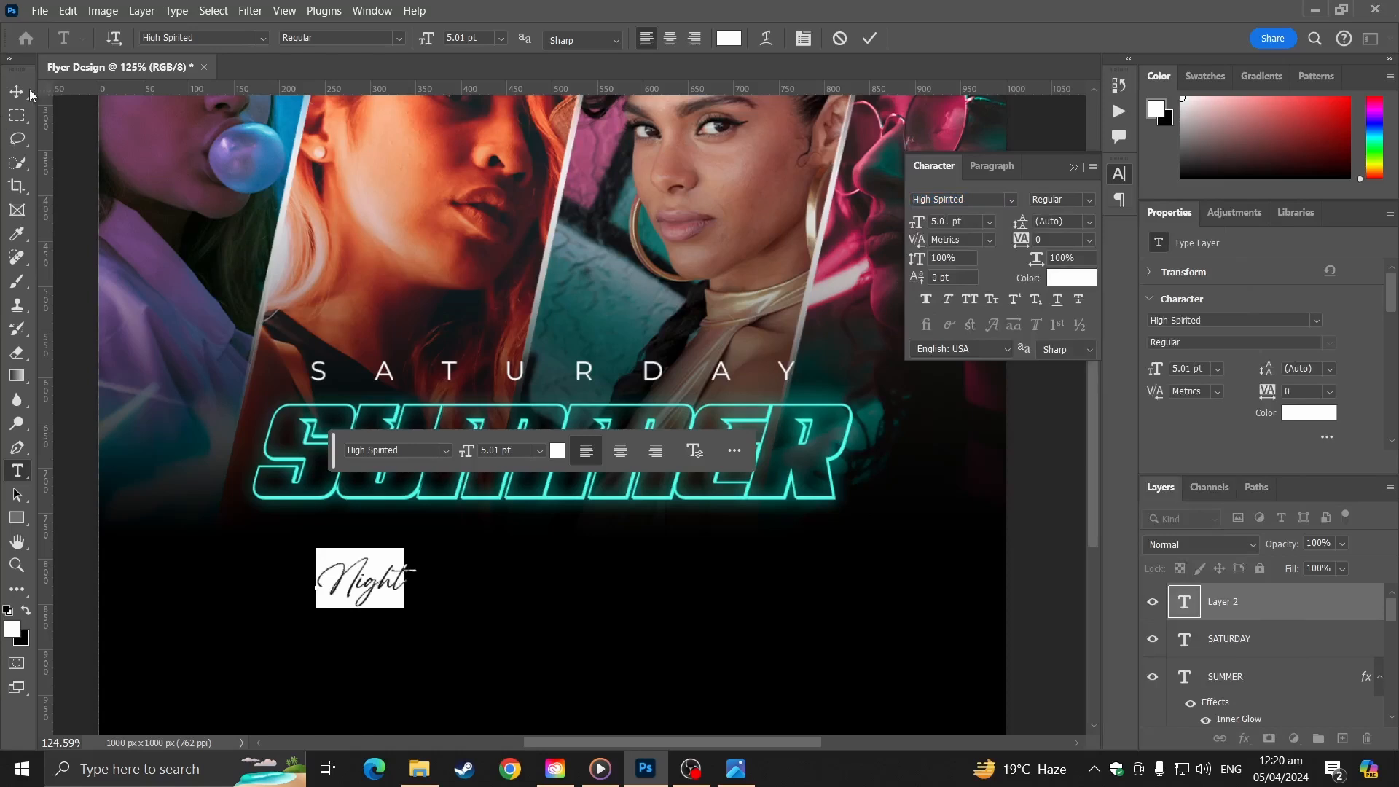
- Scale the Night text to about 263% and centre it over the lower edge of SUMMER
click(26, 92)
drag(426, 556, 730, 454)
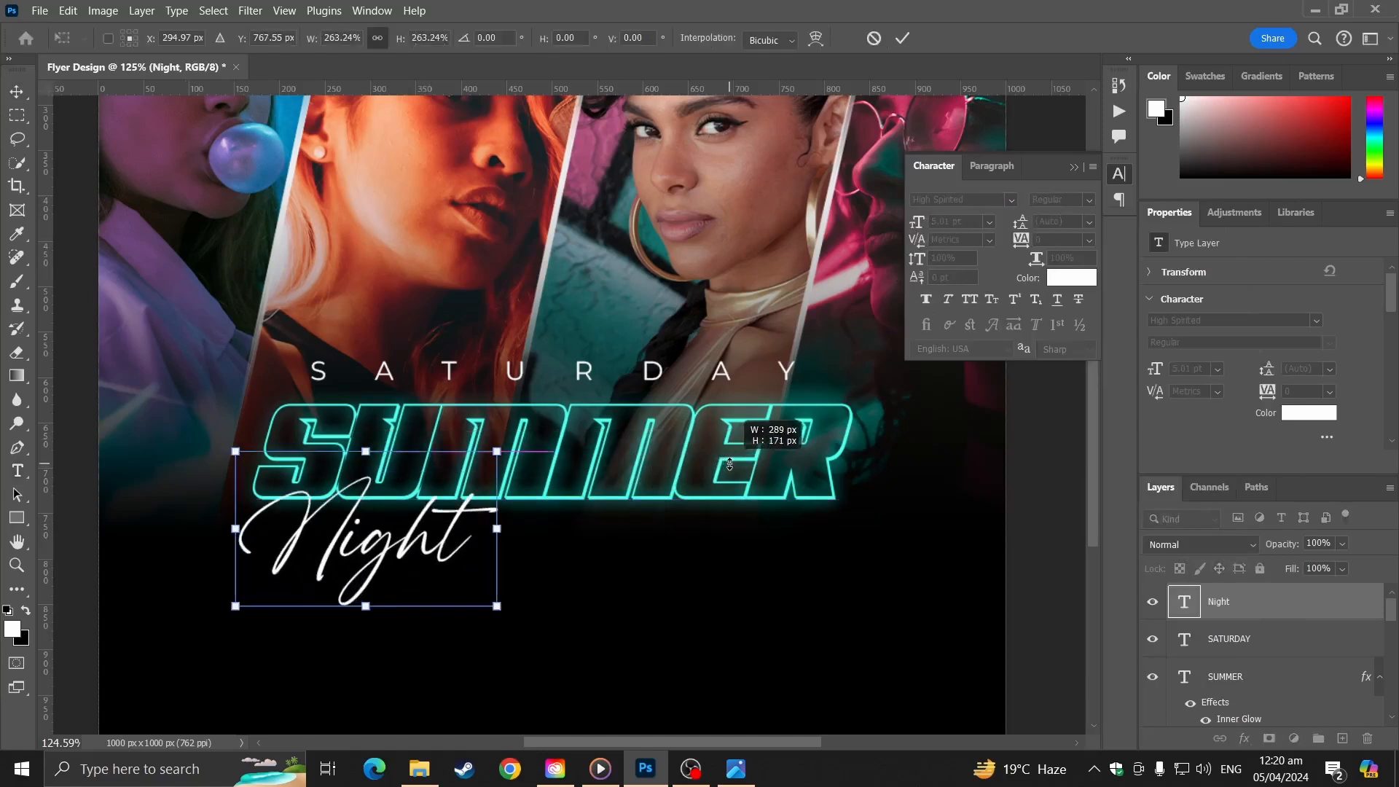
drag(555, 548, 660, 551)
key(ctrl+z)
drag(387, 539, 574, 517)
key(Return)
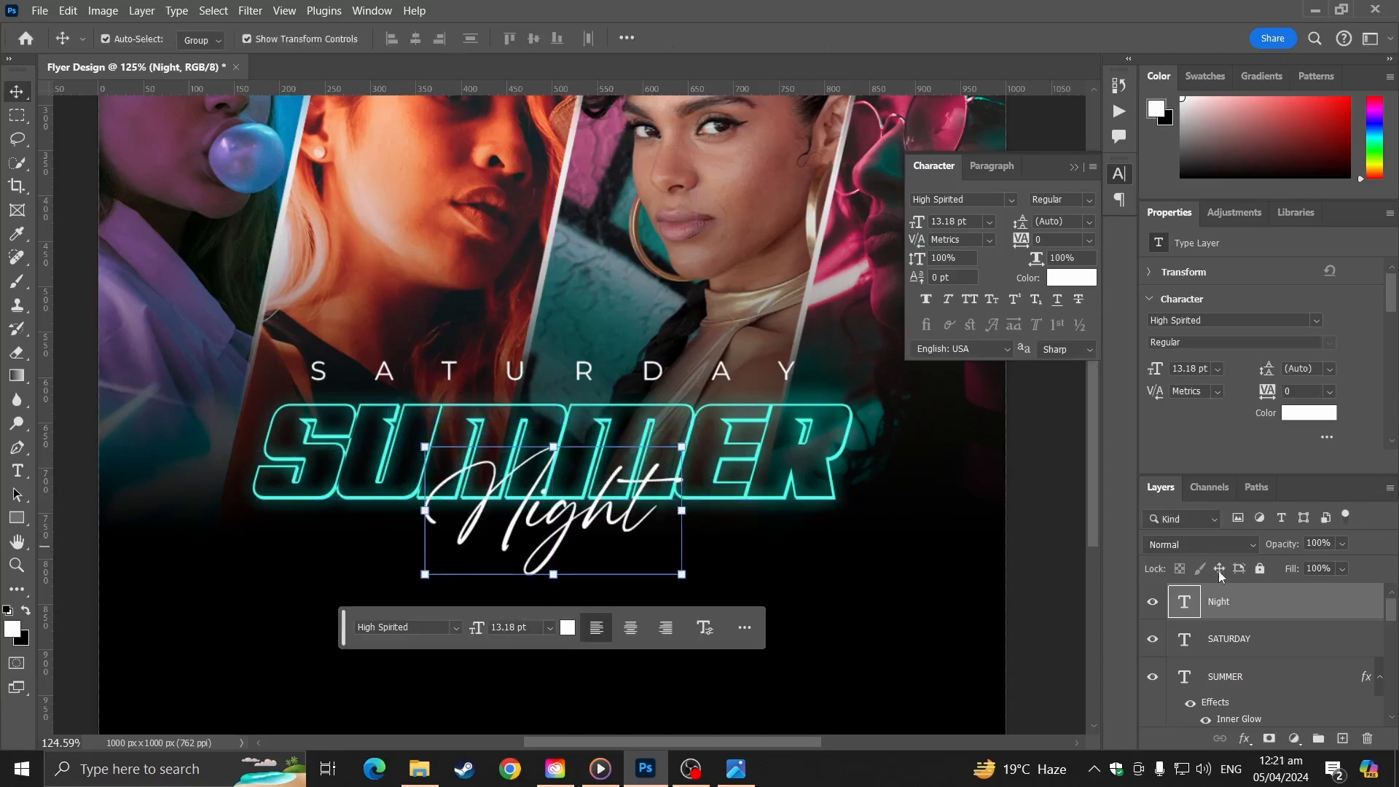
- Apply a cyan Outer Glow to the Night layer with Screen blending, 51% opacity and 18 px size
right_click(1245, 601)
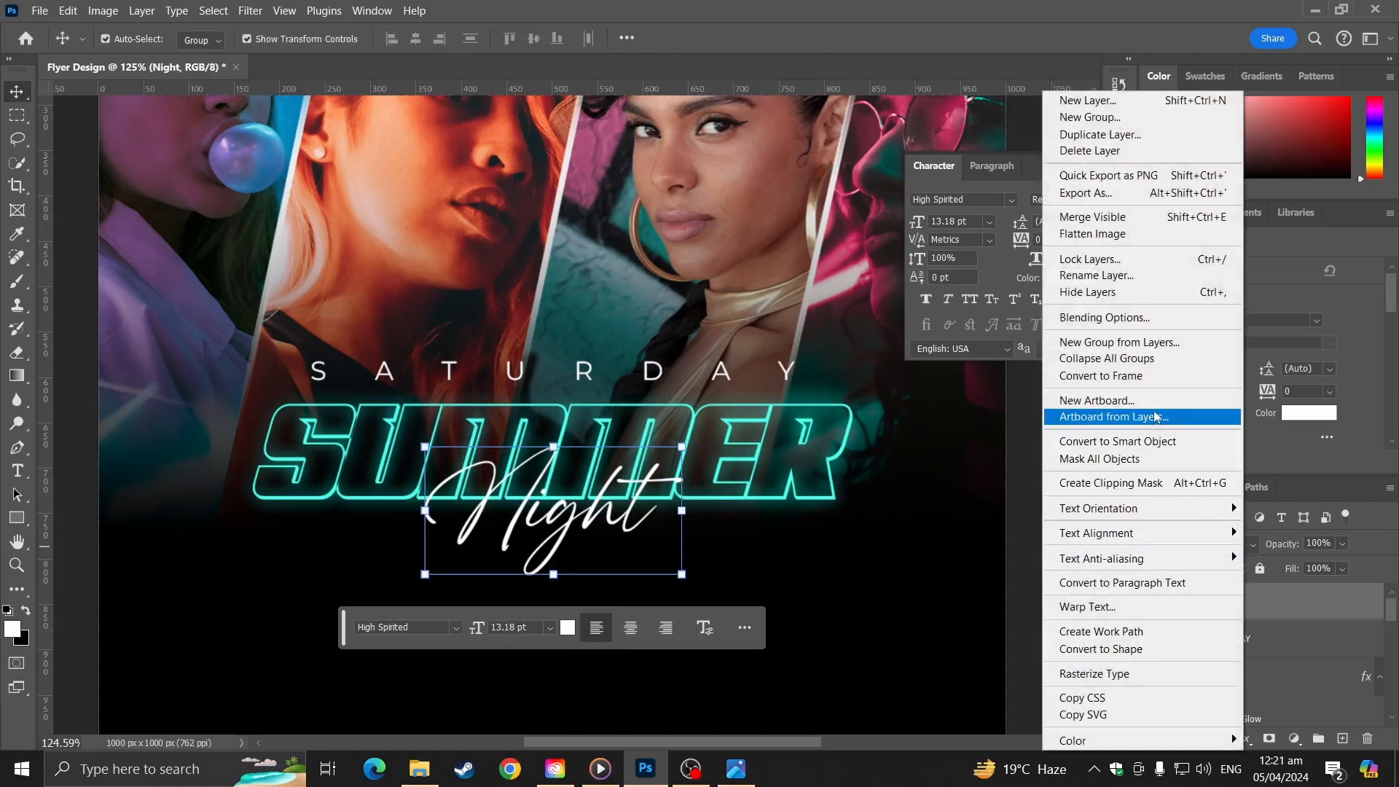
click(1136, 318)
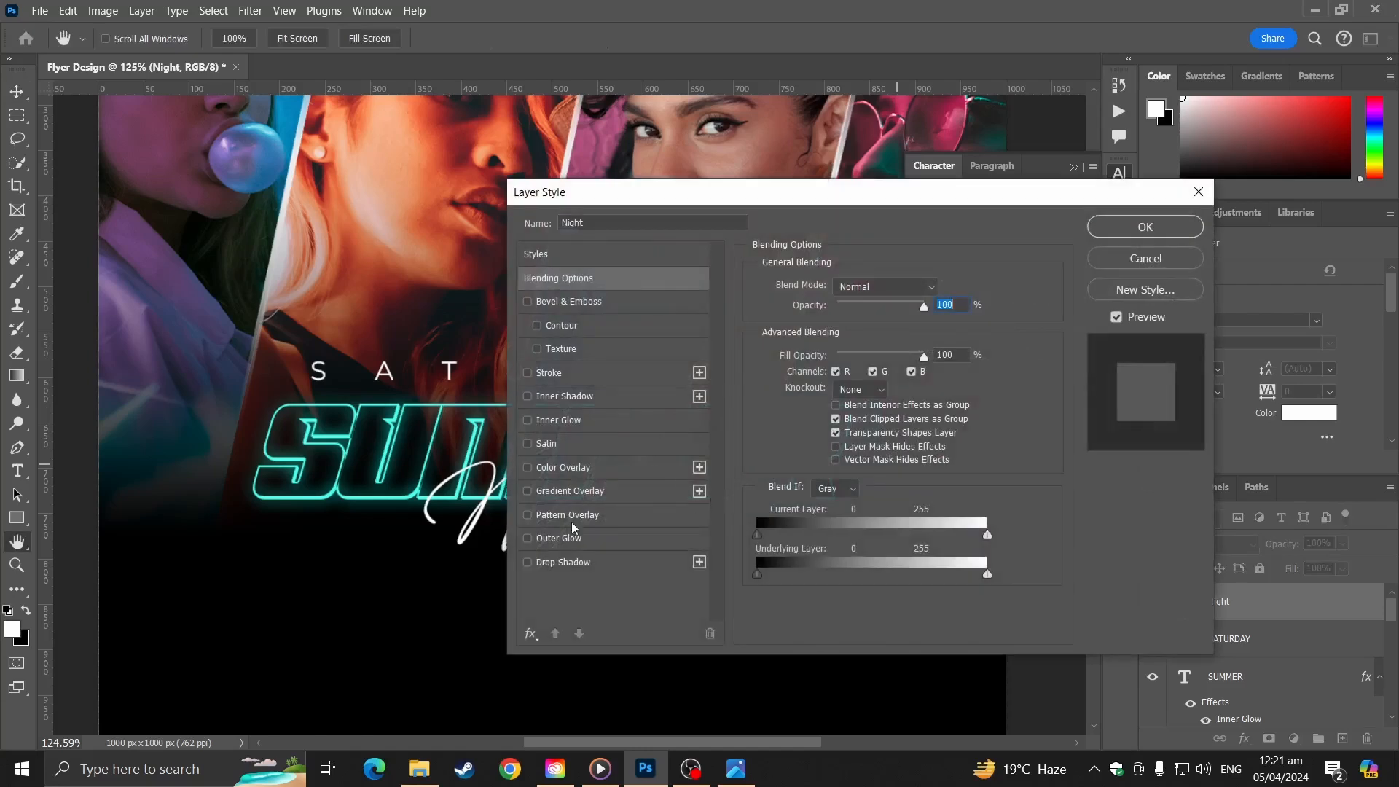
click(565, 545)
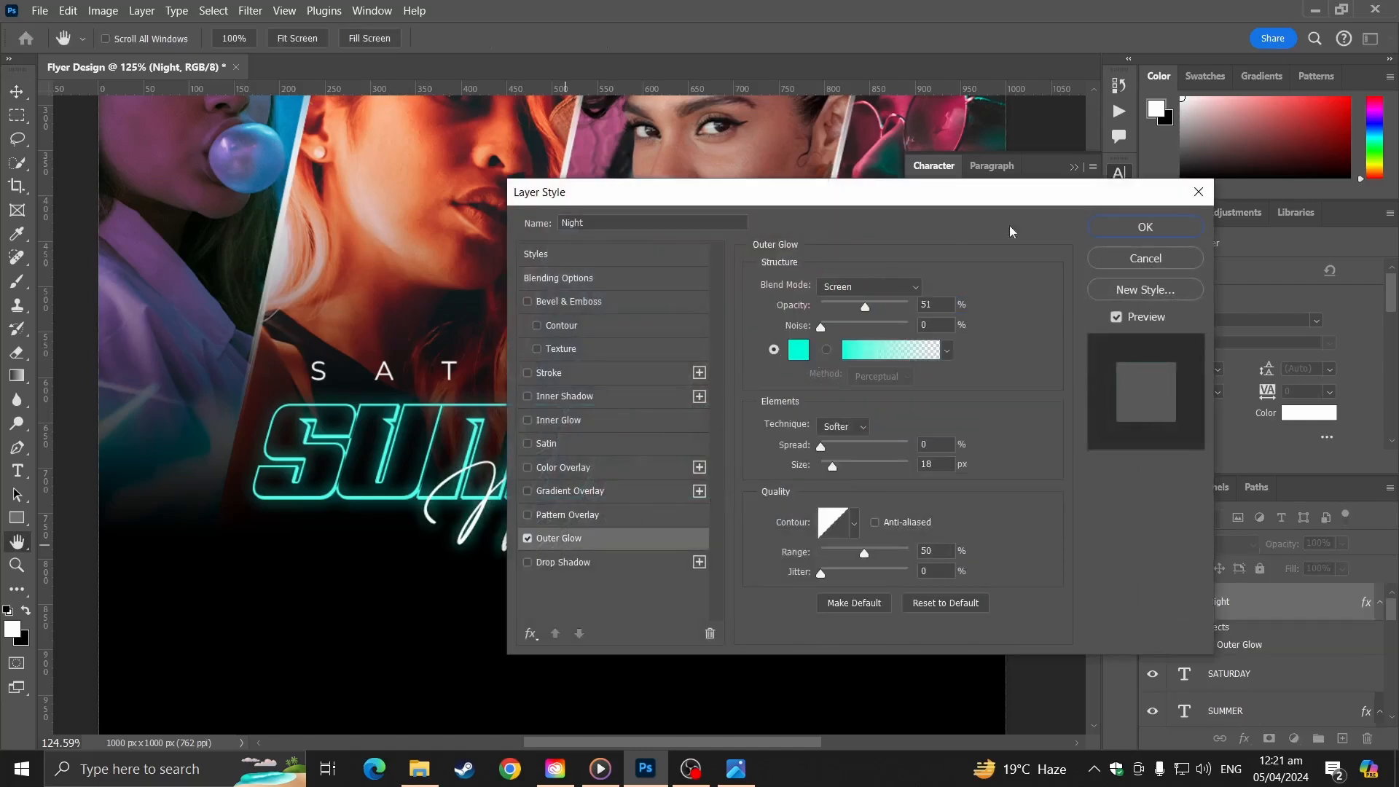
click(1154, 229)
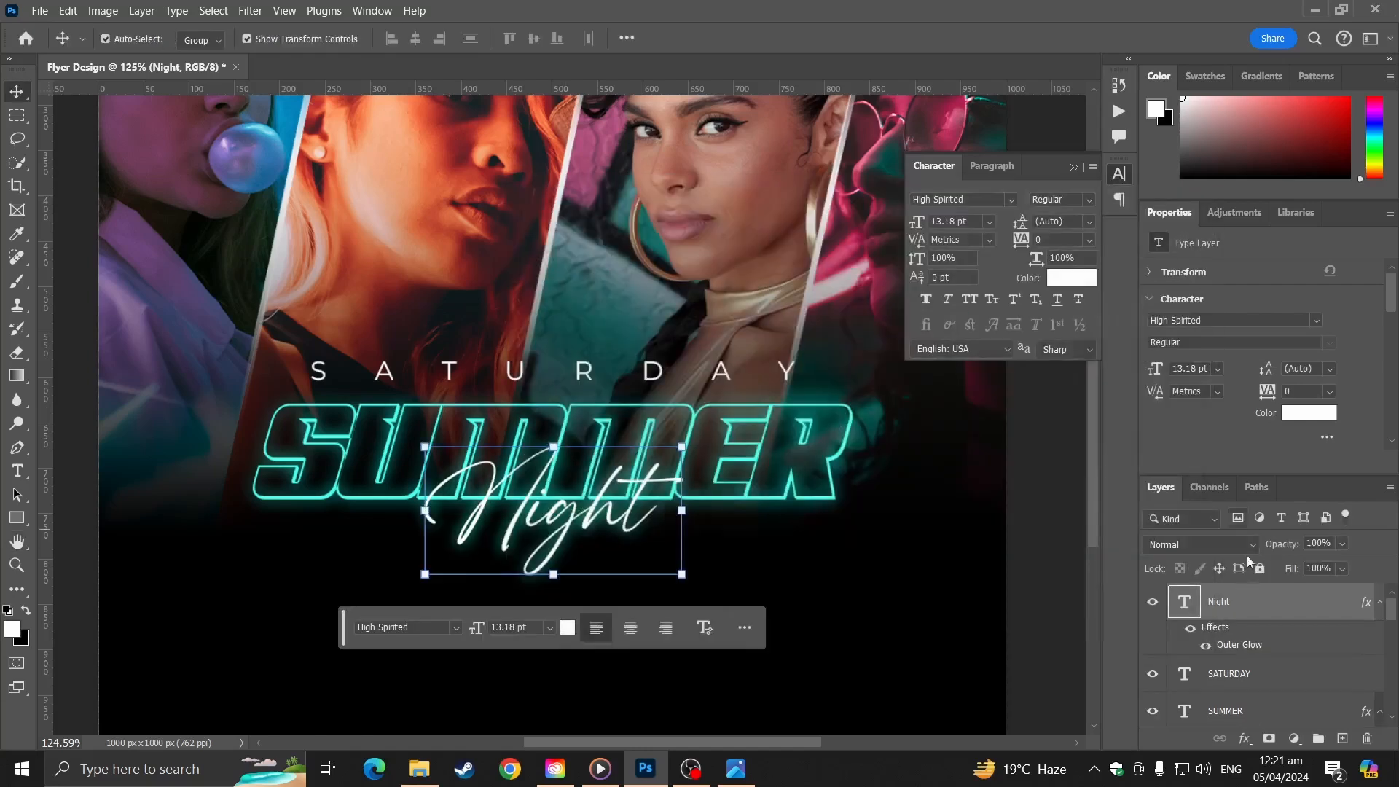
- Skew the Night, SATURDAY and SUMMER layers together vertically by -5.71 degrees so the title rises to the right
shift+click(1237, 710)
key(ctrl+t)
drag(854, 469, 856, 404)
scroll(867, 355, down, 3)
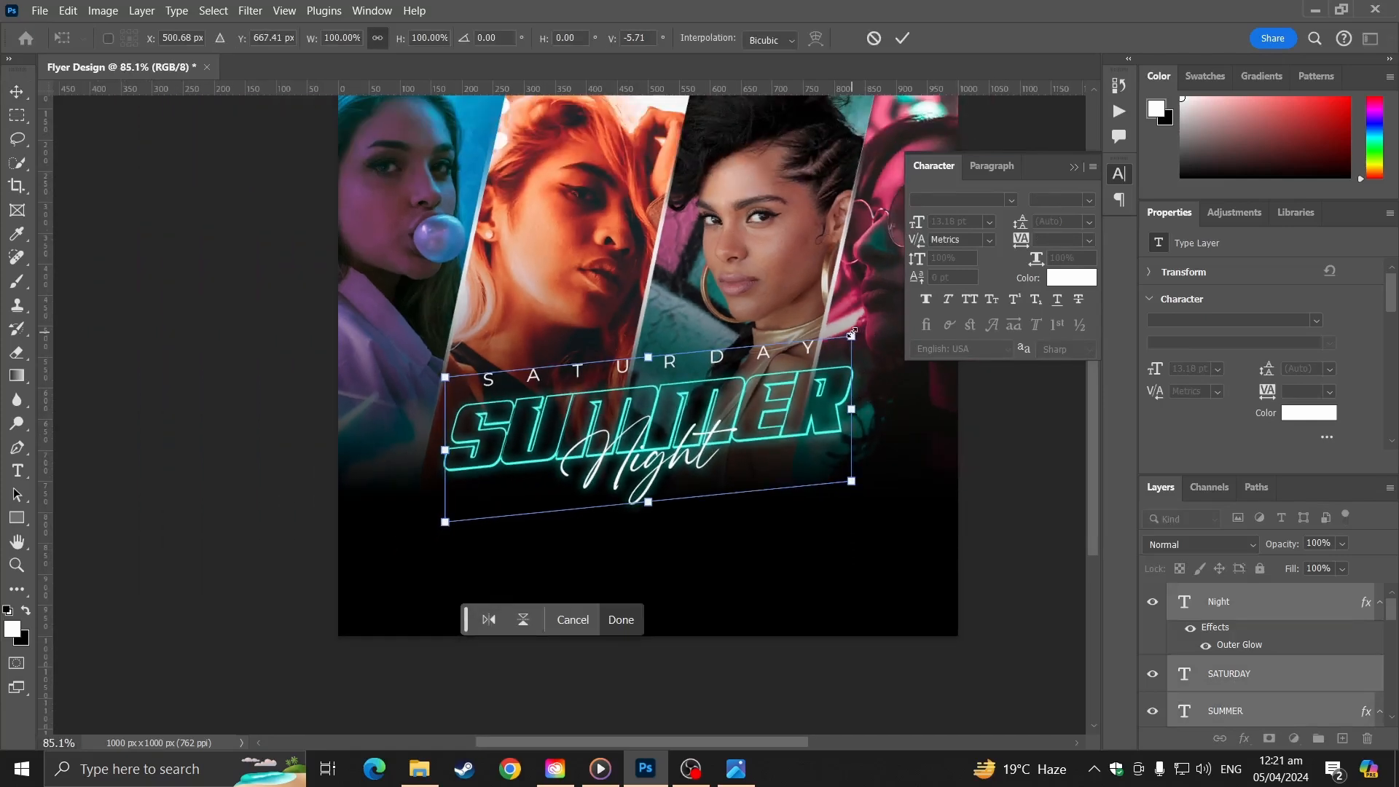
- Scale the tilted title layers to 117.52%, position them at X 500 px, Y 676.74 px, and deselect them
drag(851, 334, 888, 321)
drag(734, 448, 734, 446)
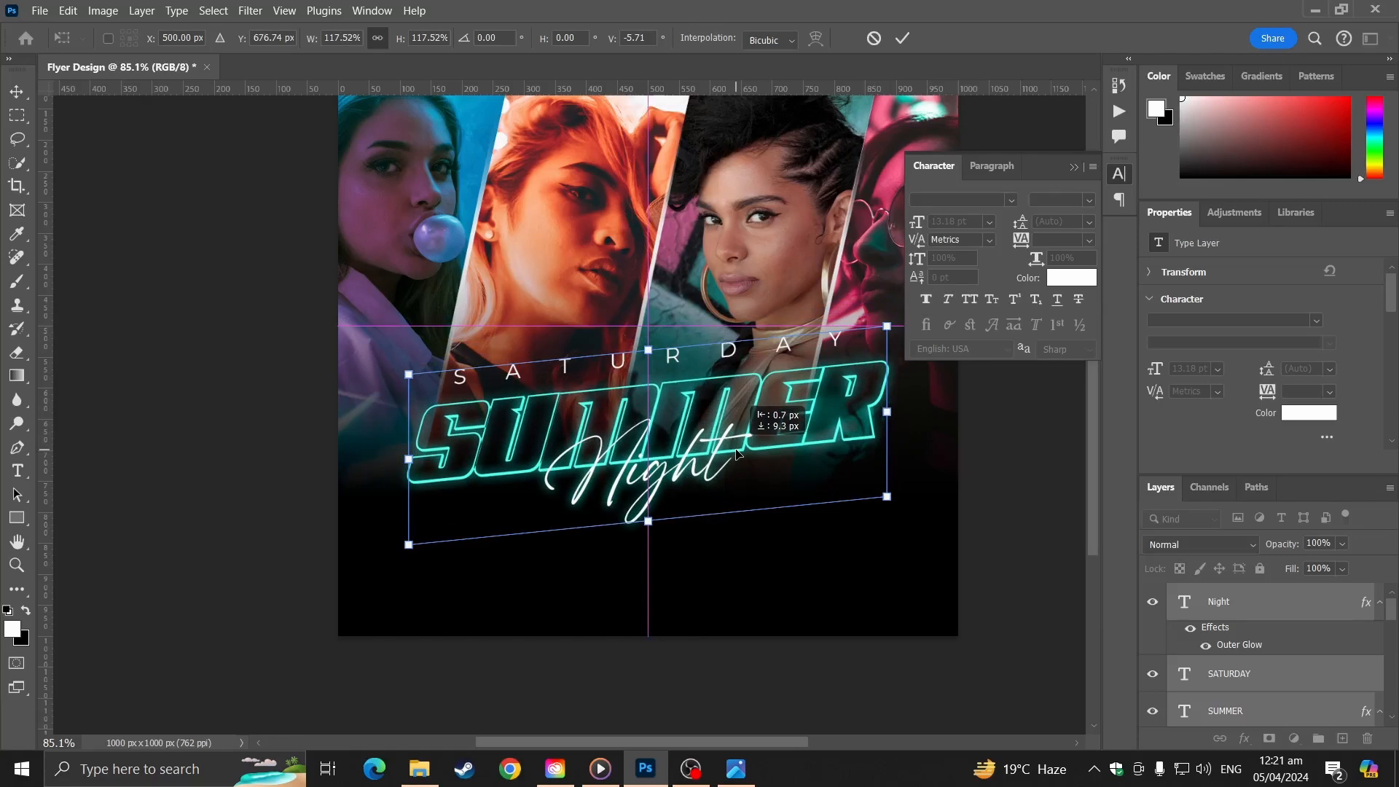
key(Return)
click(1015, 478)
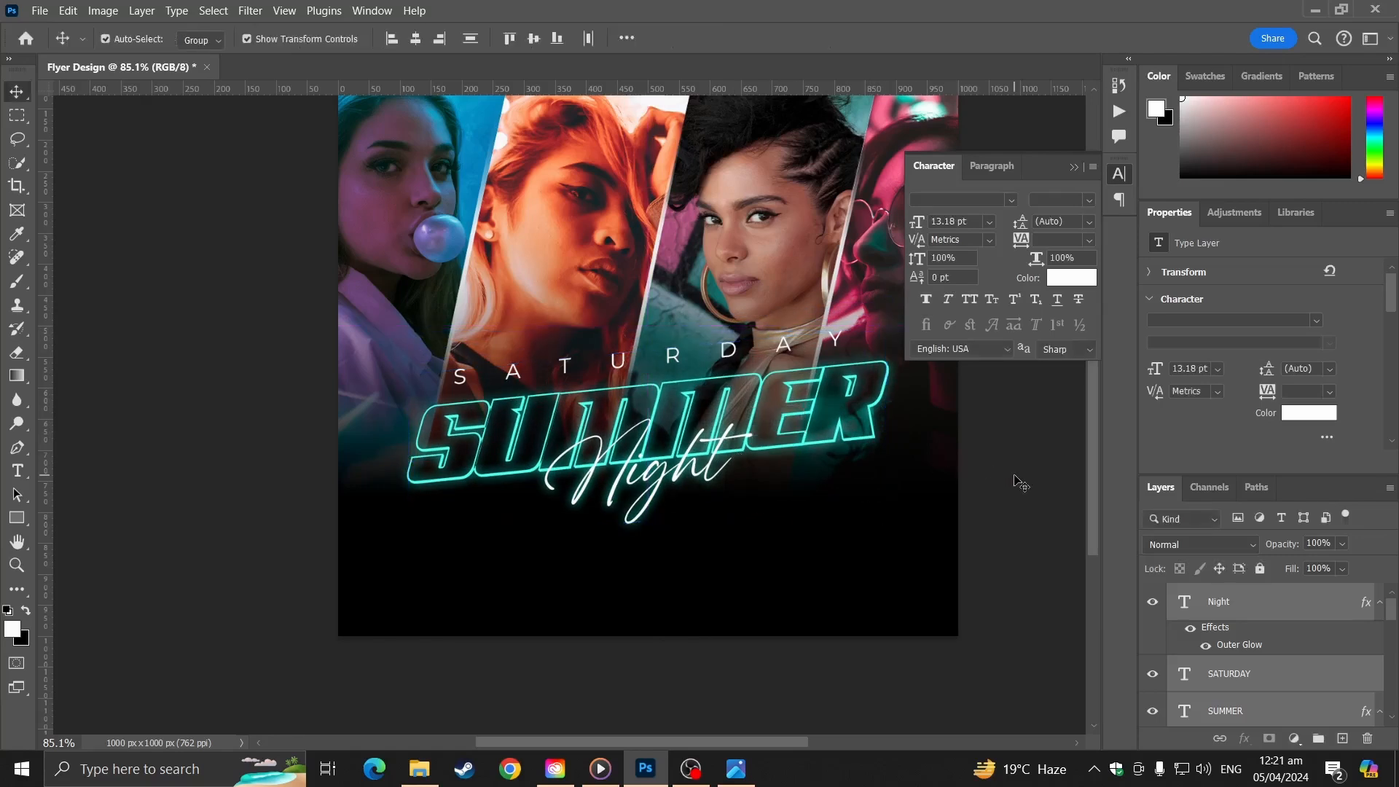
- Bring the event details group from Project File.psd into the flyer and move it into the black area at the base
key(ctrl+0)
scroll(845, 462, down, 1)
scroll(845, 462, up, 1)
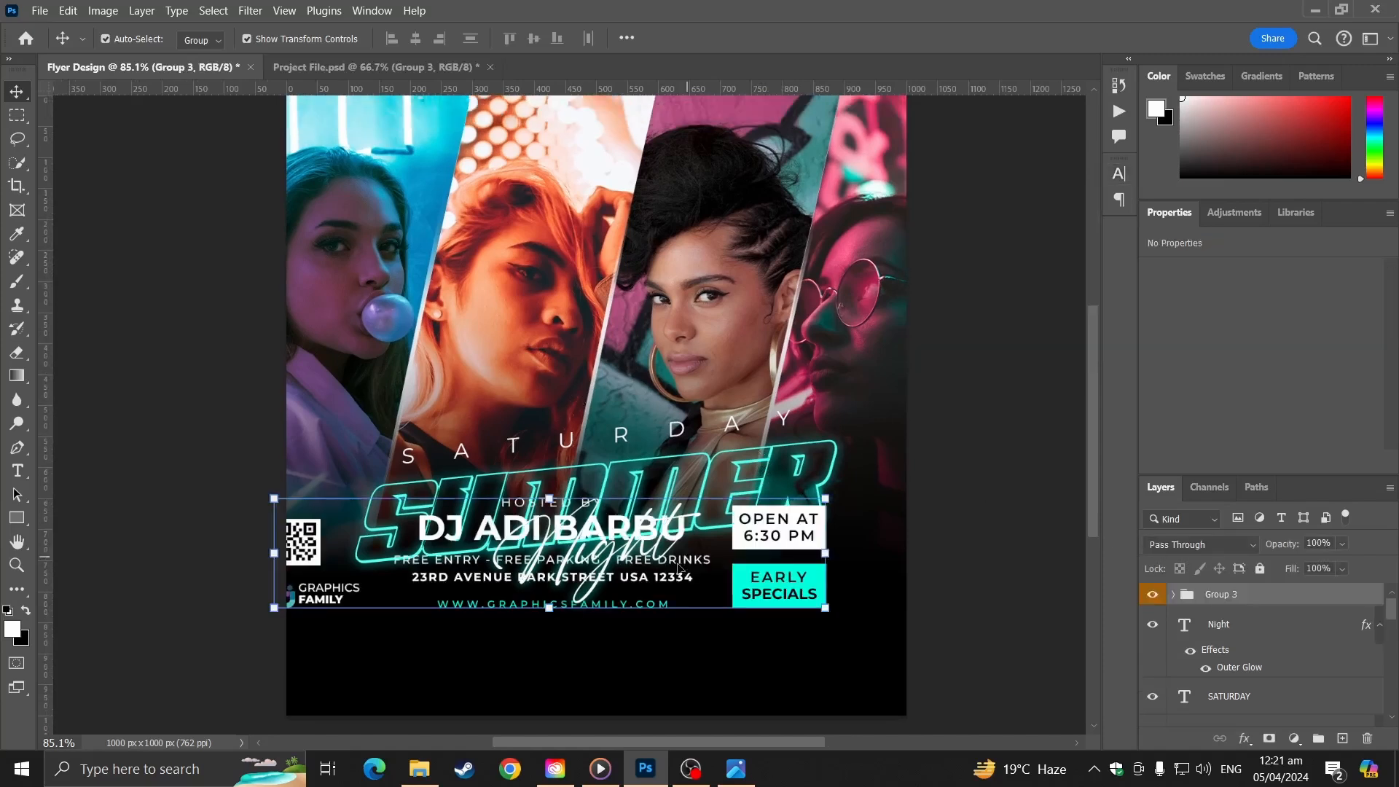
scroll(678, 568, up, 3)
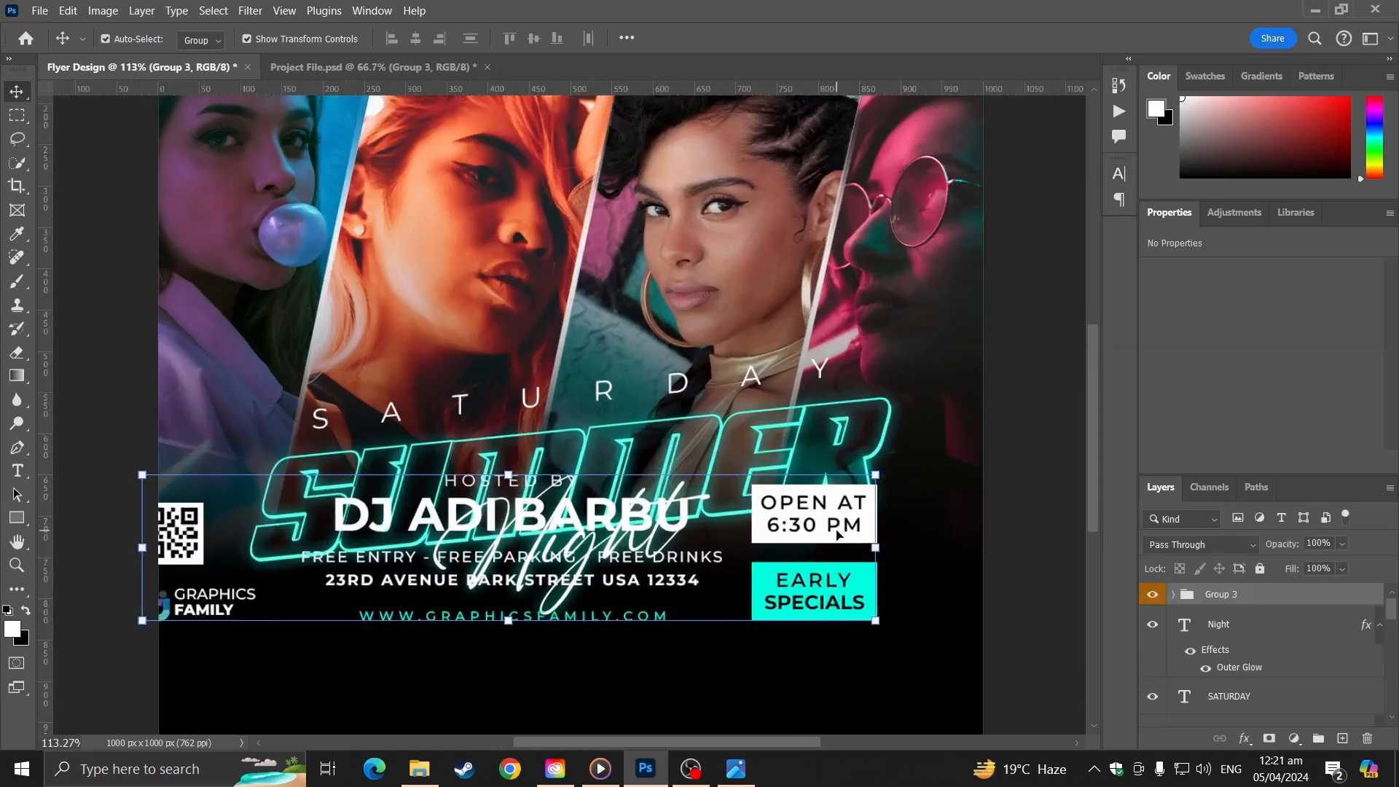
key(ctrl+t)
scroll(798, 545, down, 3)
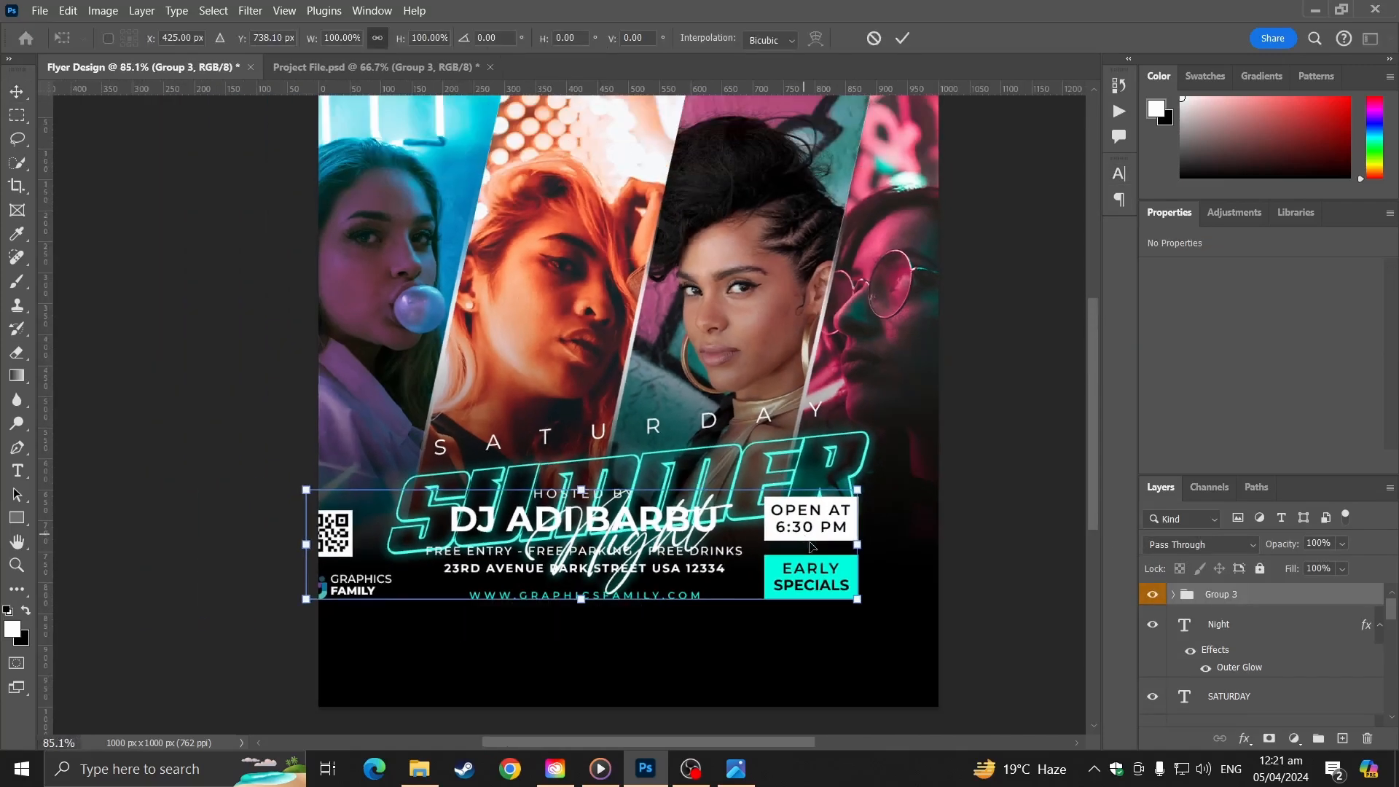
drag(810, 542, 854, 621)
mouse_move(626, 590)
mouse_down()
mouse_move(628, 576)
mouse_move(630, 589)
mouse_up()
key(ctrl+z)
key(Return)
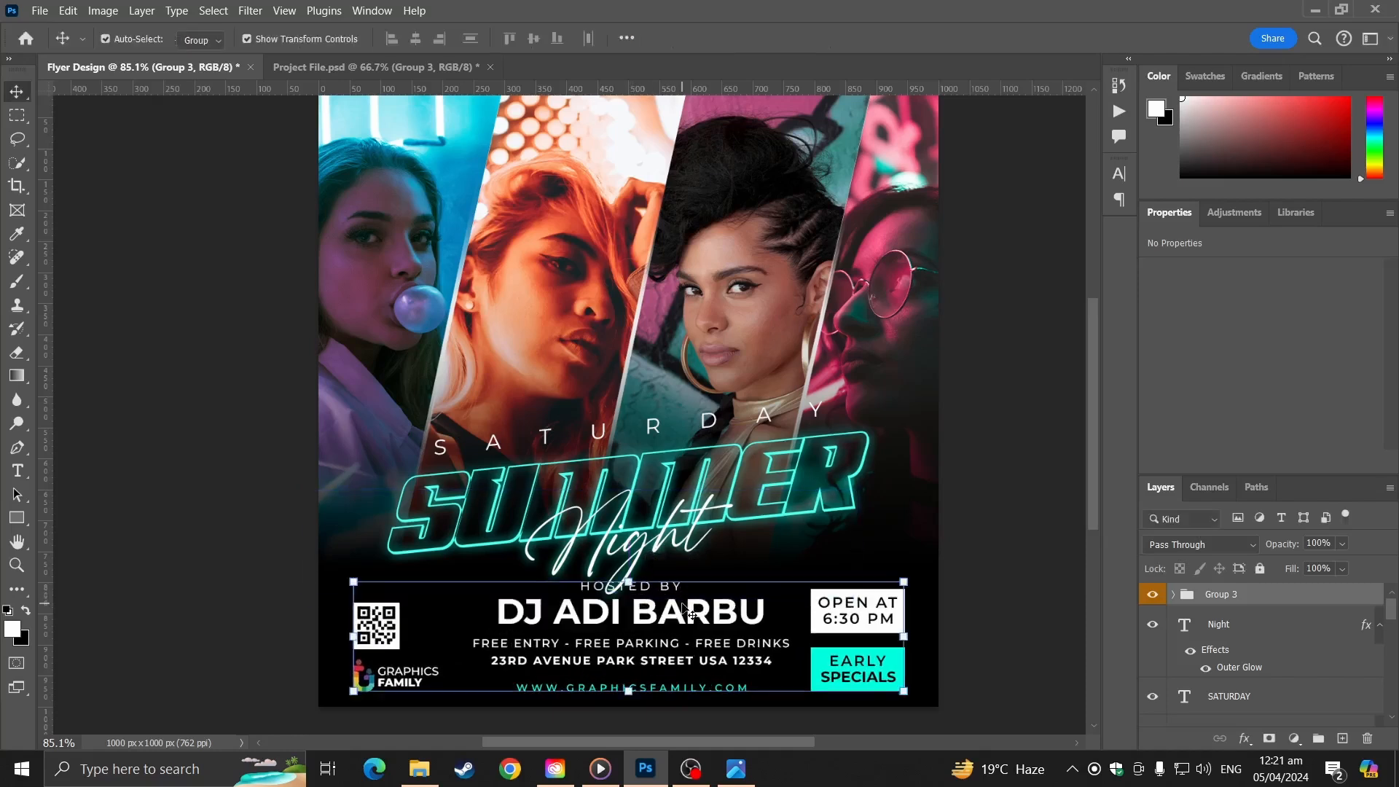
- Raise the event details group slightly and centre it horizontally on the canvas
drag(873, 676, 879, 672)
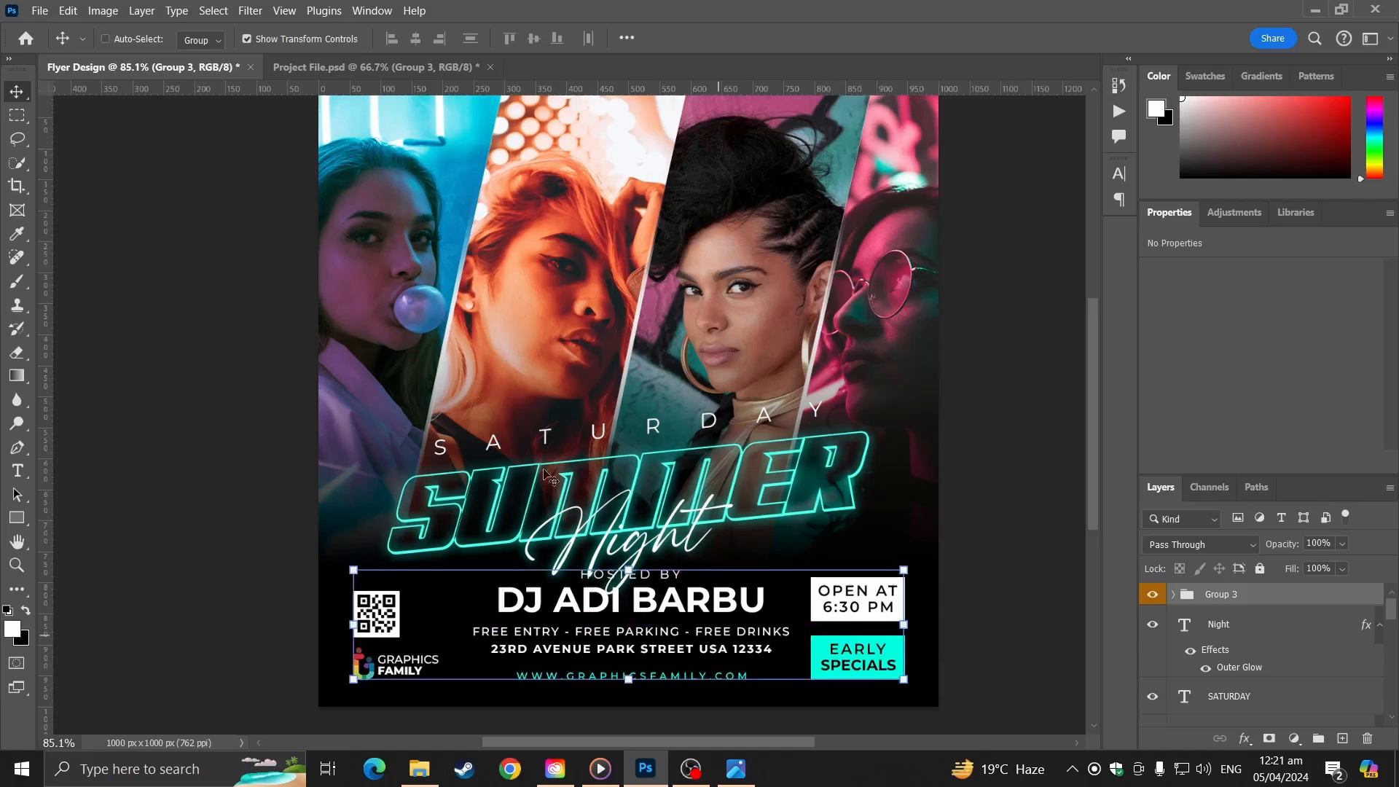
key(ctrl+a)
key(ctrl+d)
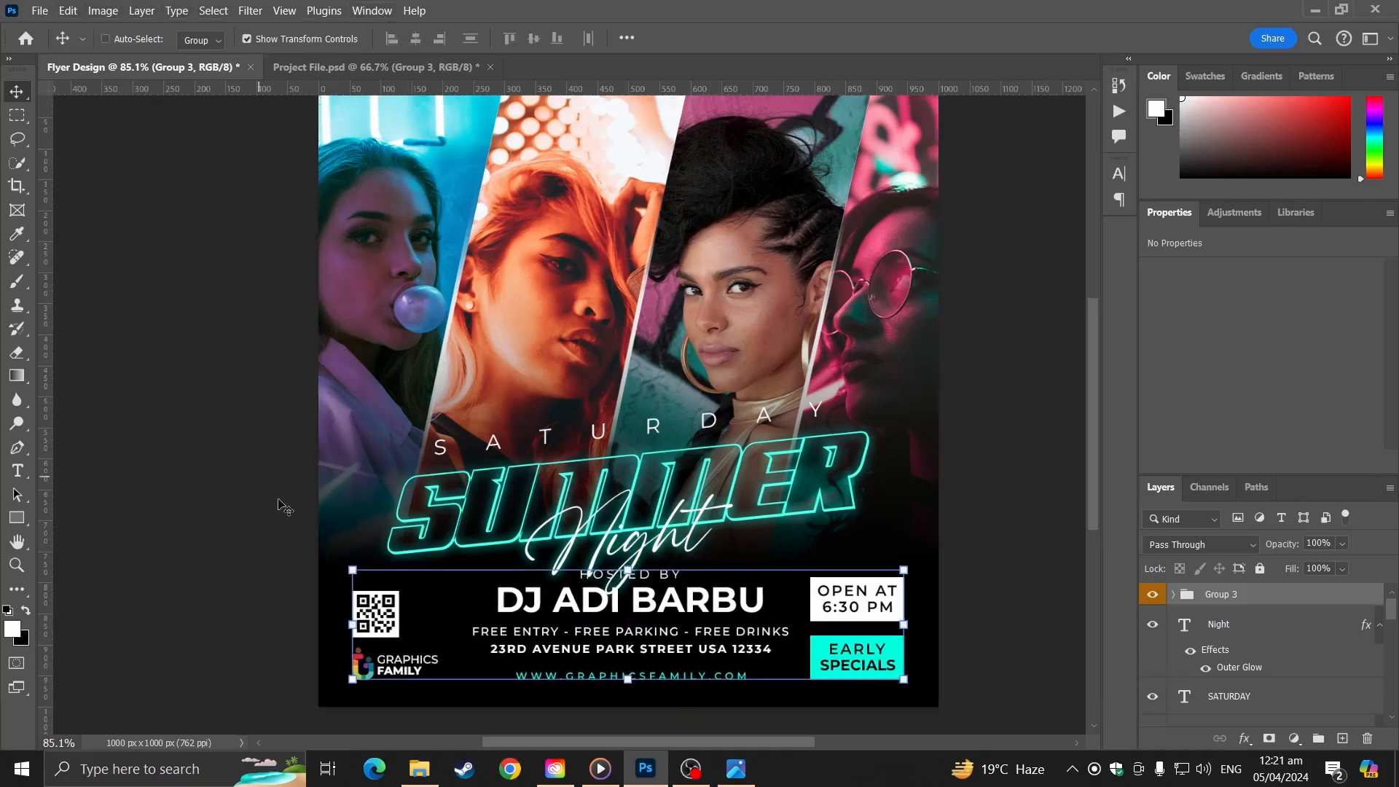
- Move the Night, SATURDAY and SUMMER layers up together until they clear the HOSTED BY line, and deselect them
click(1243, 624)
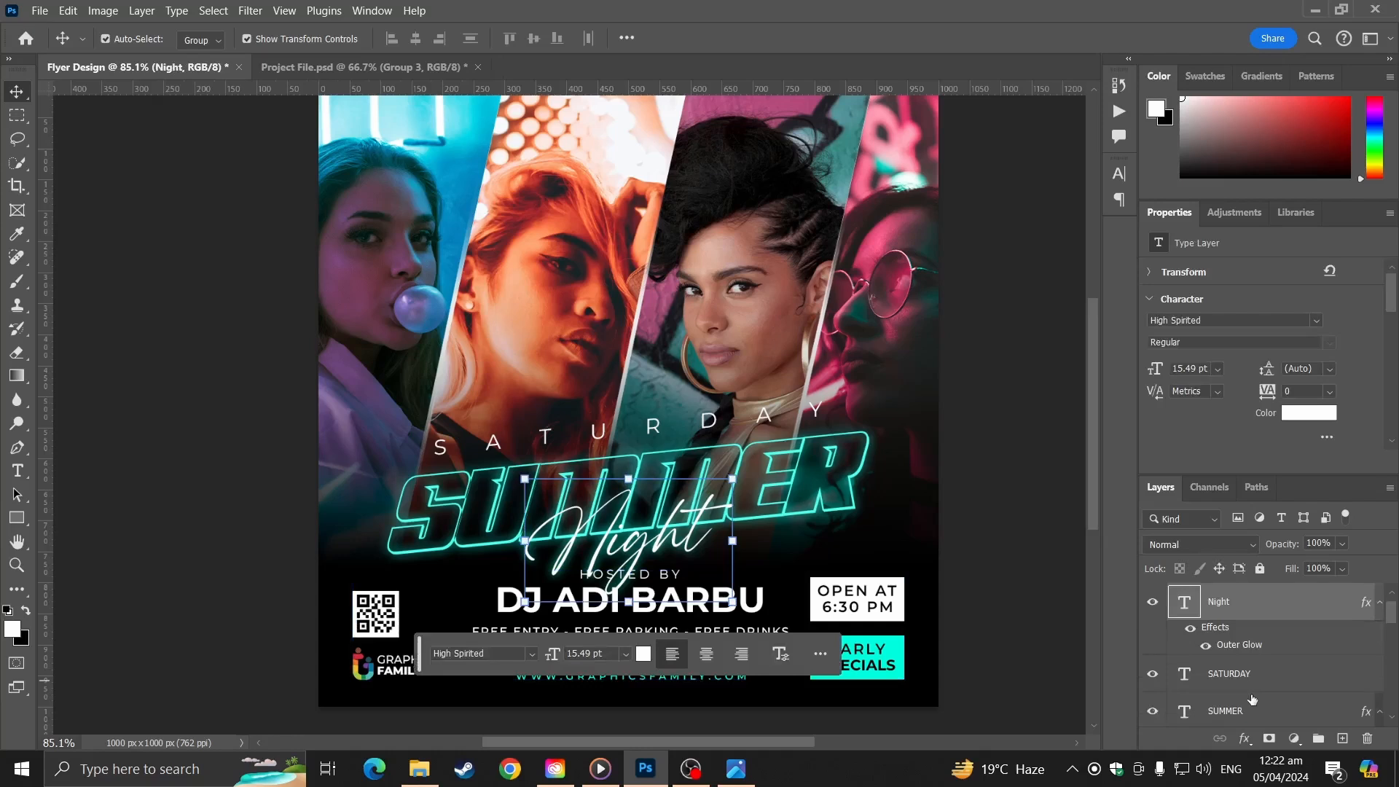
shift+click(1252, 706)
drag(688, 518, 691, 487)
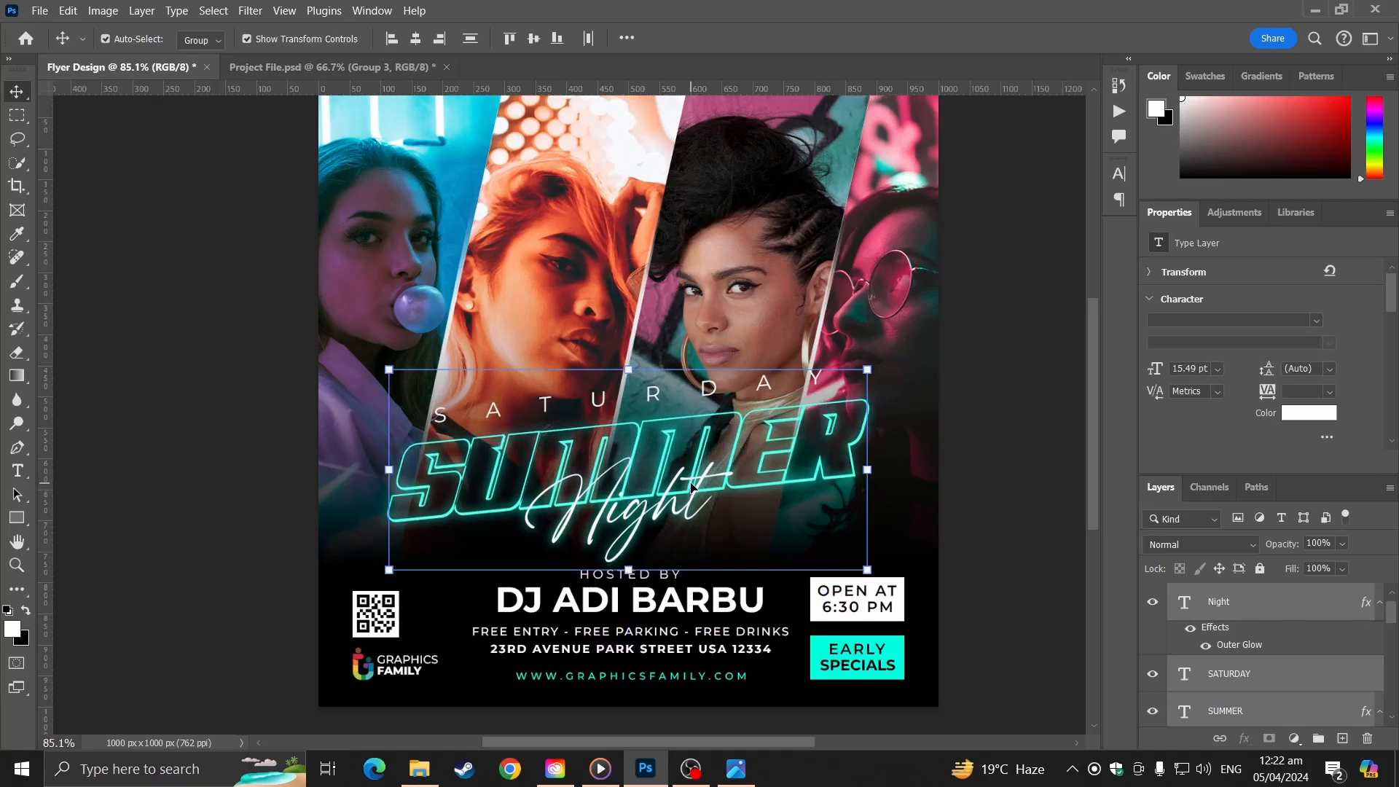
click(1069, 541)
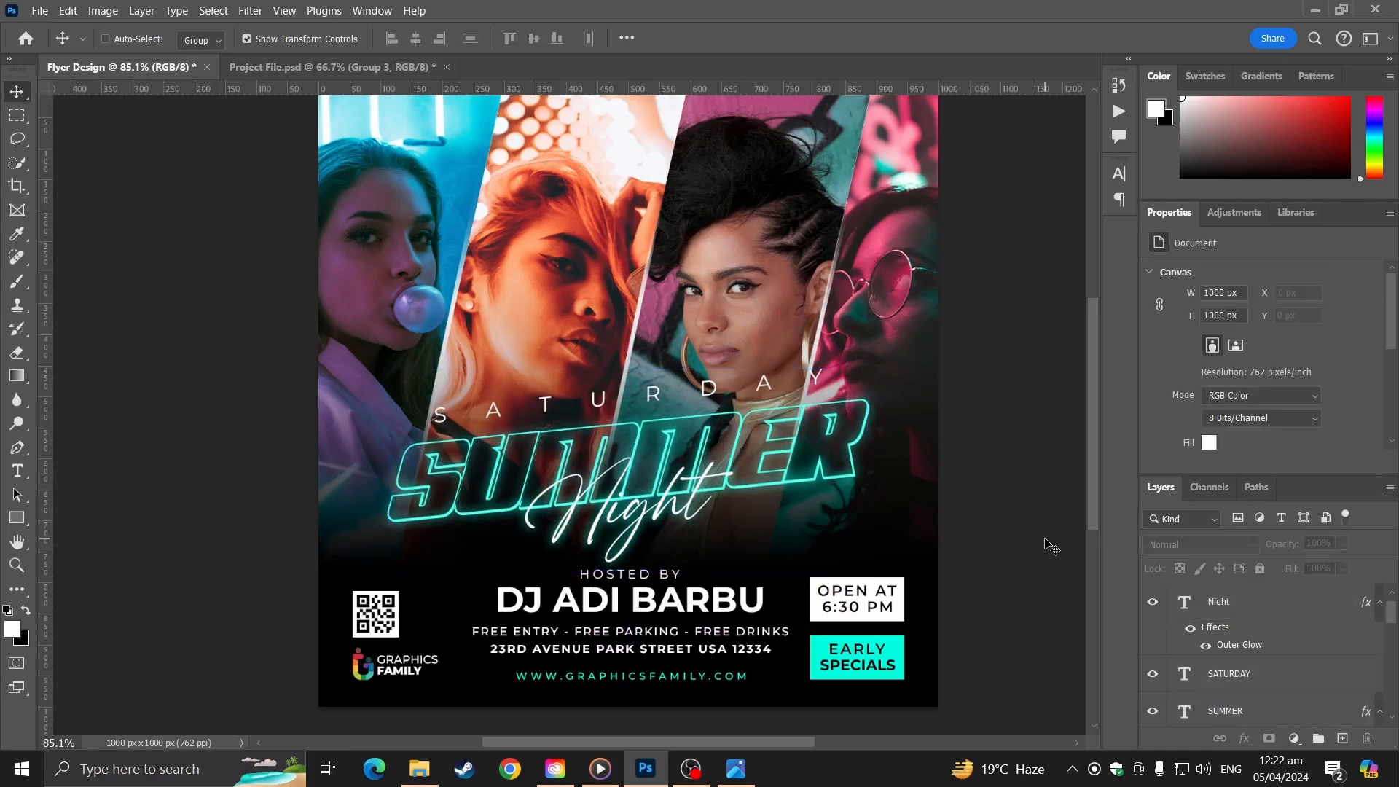
scroll(1042, 547, up, 1)
scroll(614, 512, down, 3)
scroll(614, 512, up, 2)
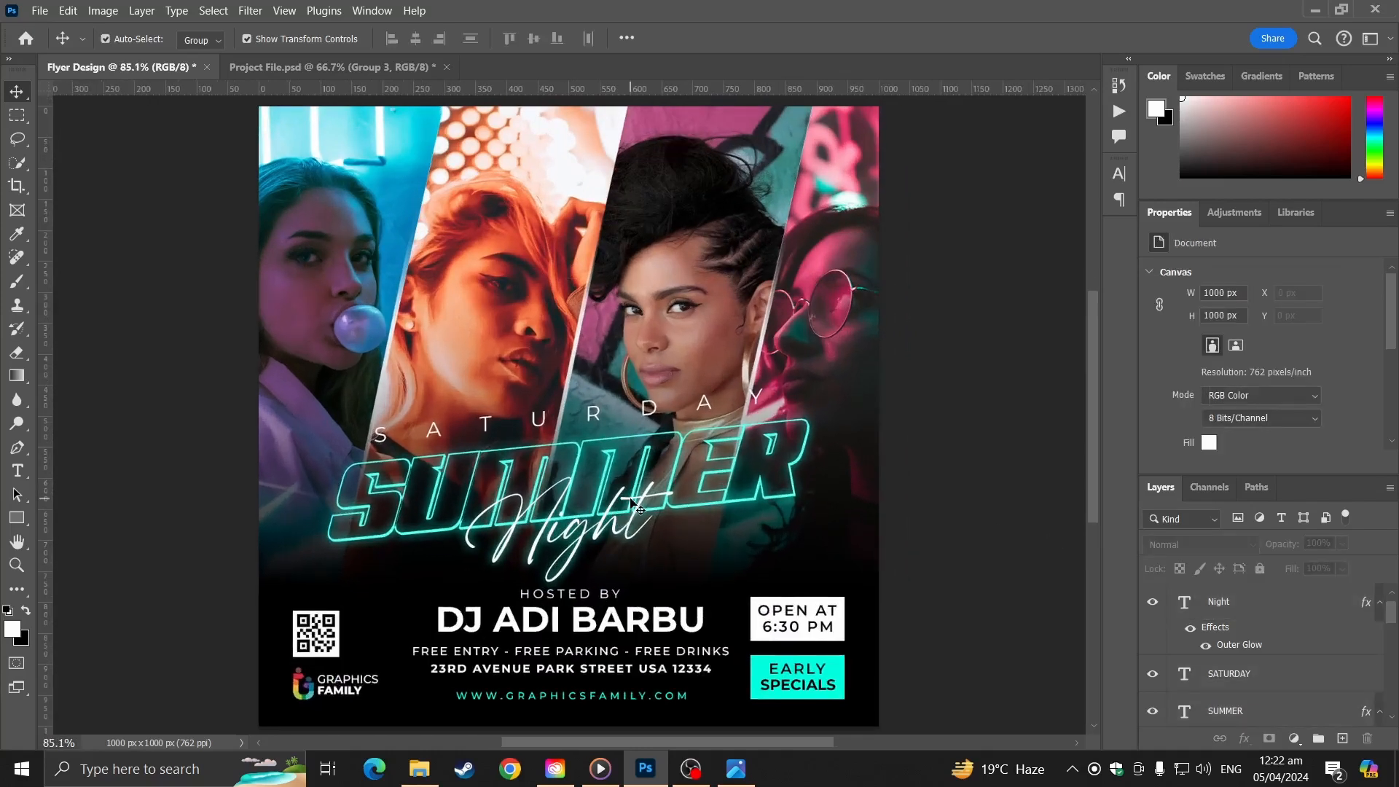
scroll(652, 488, down, 2)
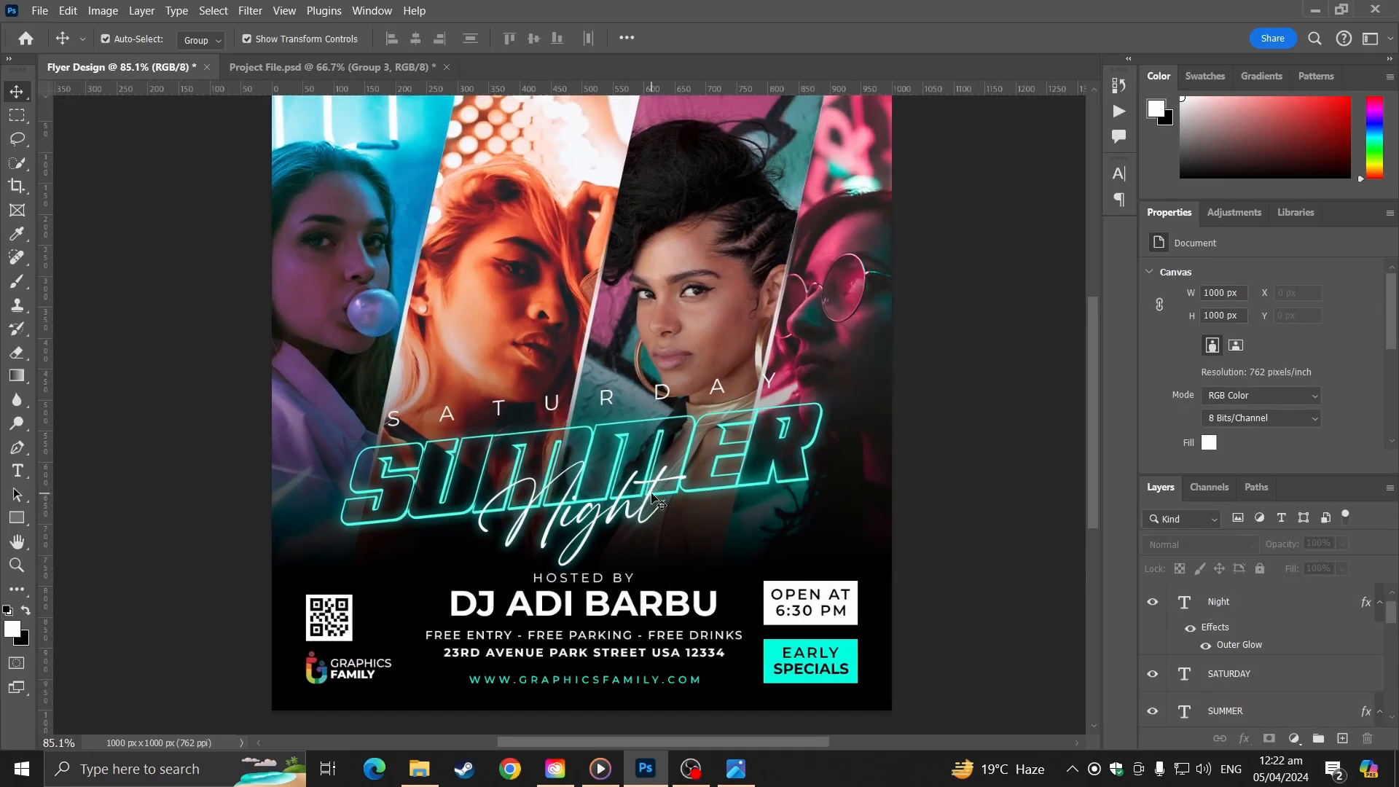